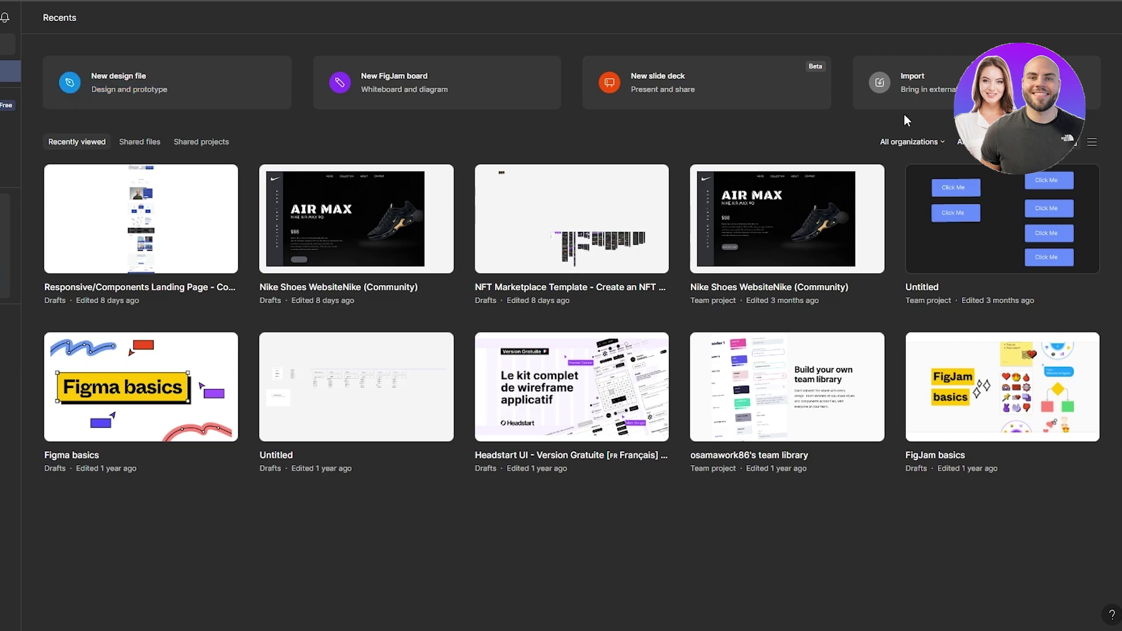
Create a new design file and draw a button-sized frame of about 177 × 55 on the canvas
click(212, 104)
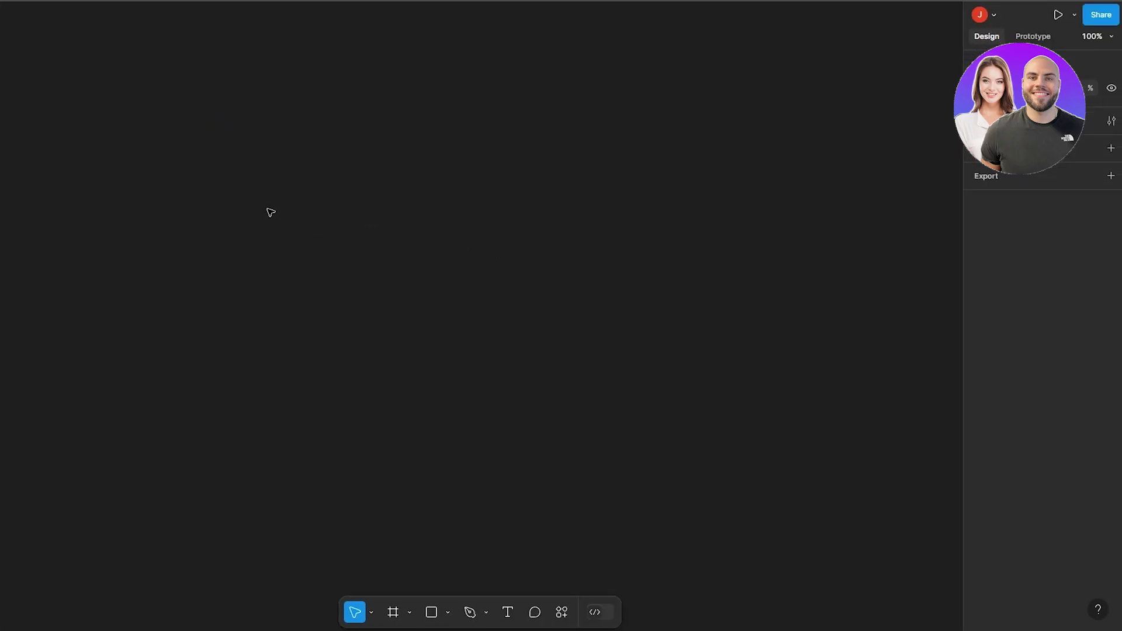
click(409, 613)
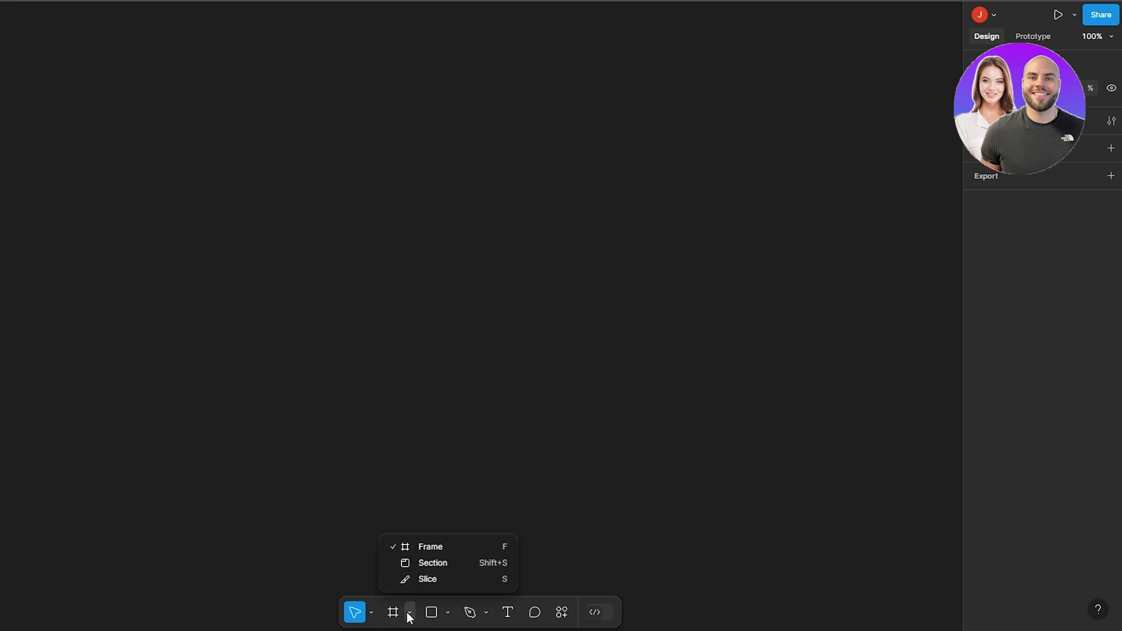
click(429, 550)
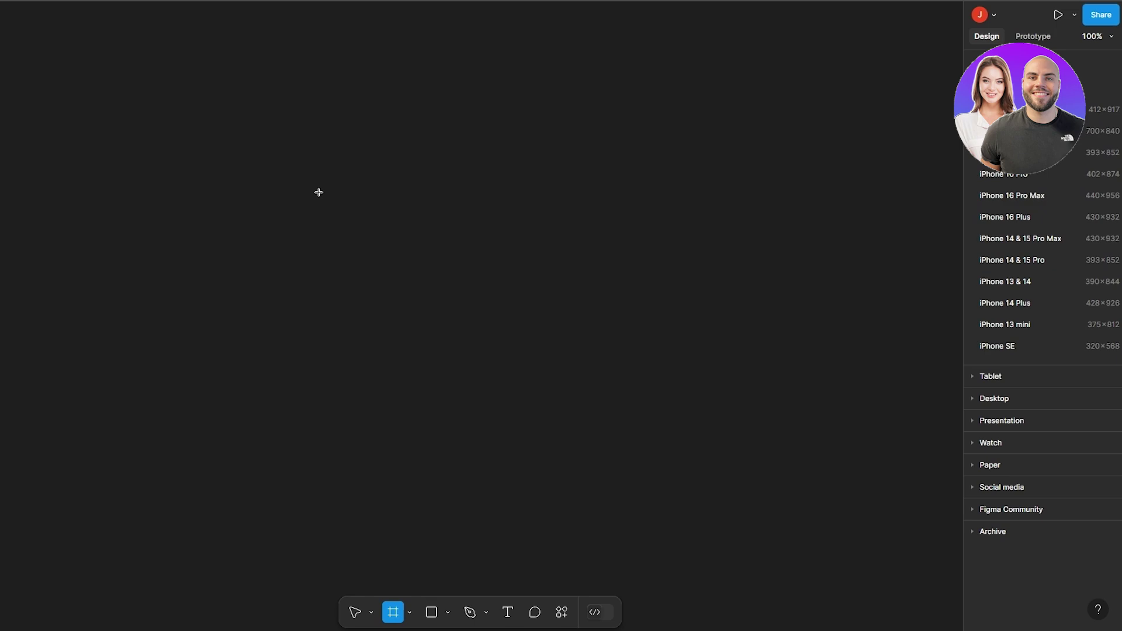
drag(311, 223, 503, 298)
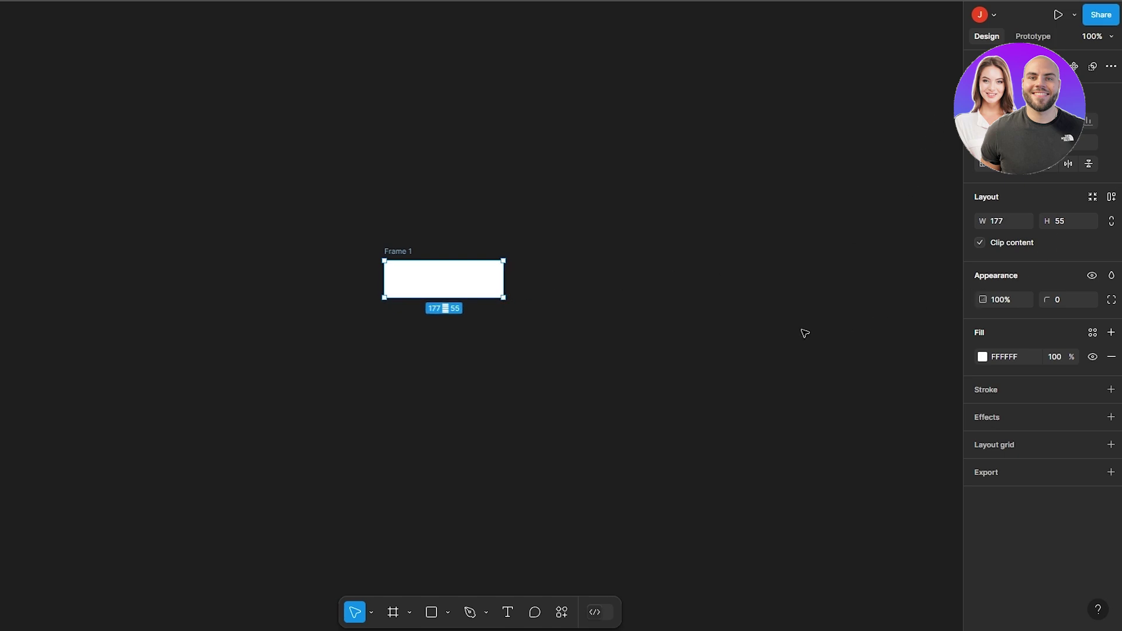
Change the frame's fill to the light cyan 86EAF5
click(996, 356)
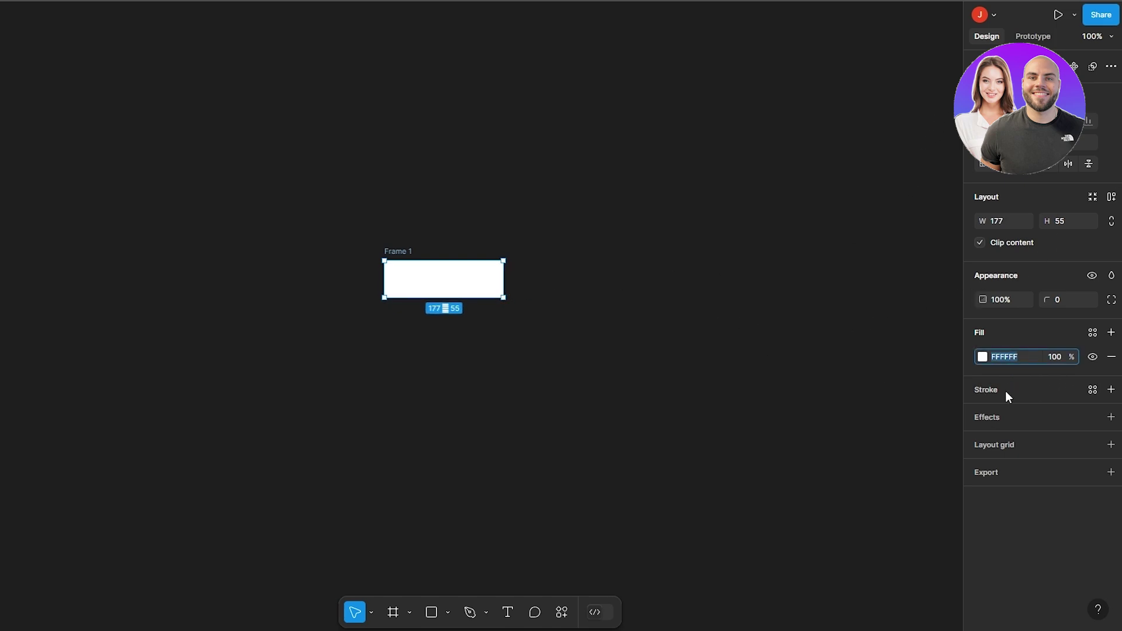
click(982, 357)
drag(942, 476, 898, 477)
drag(890, 319, 882, 309)
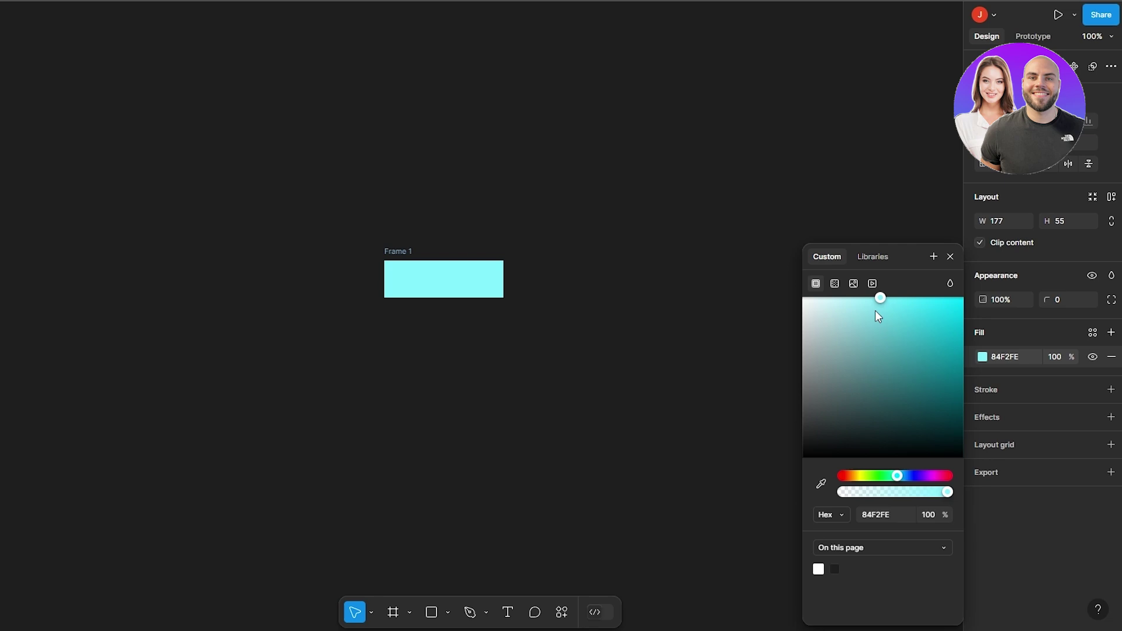
click(729, 513)
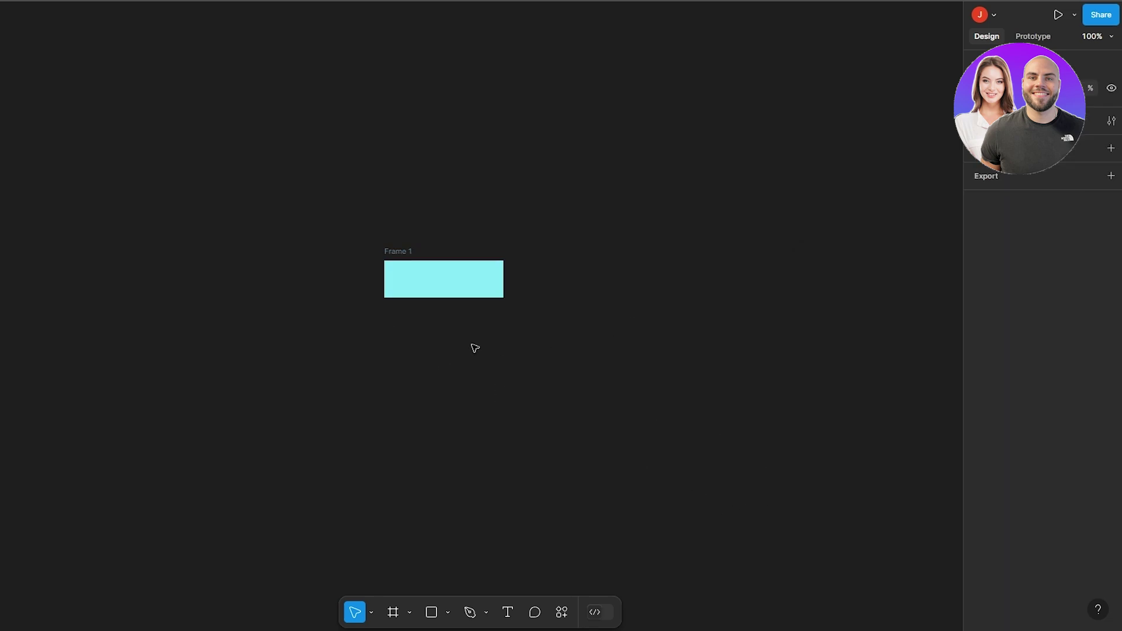
Round the frame's corners with a radius of 12
click(448, 293)
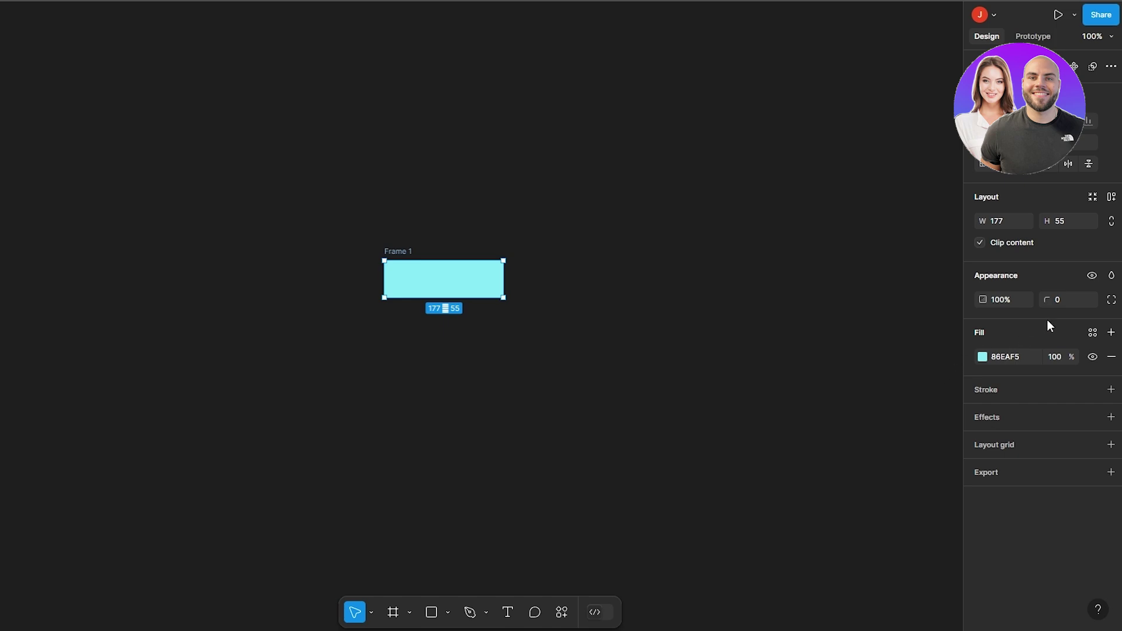
mouse_move(1053, 300)
mouse_down()
mouse_move(1072, 300)
mouse_move(1040, 299)
mouse_up()
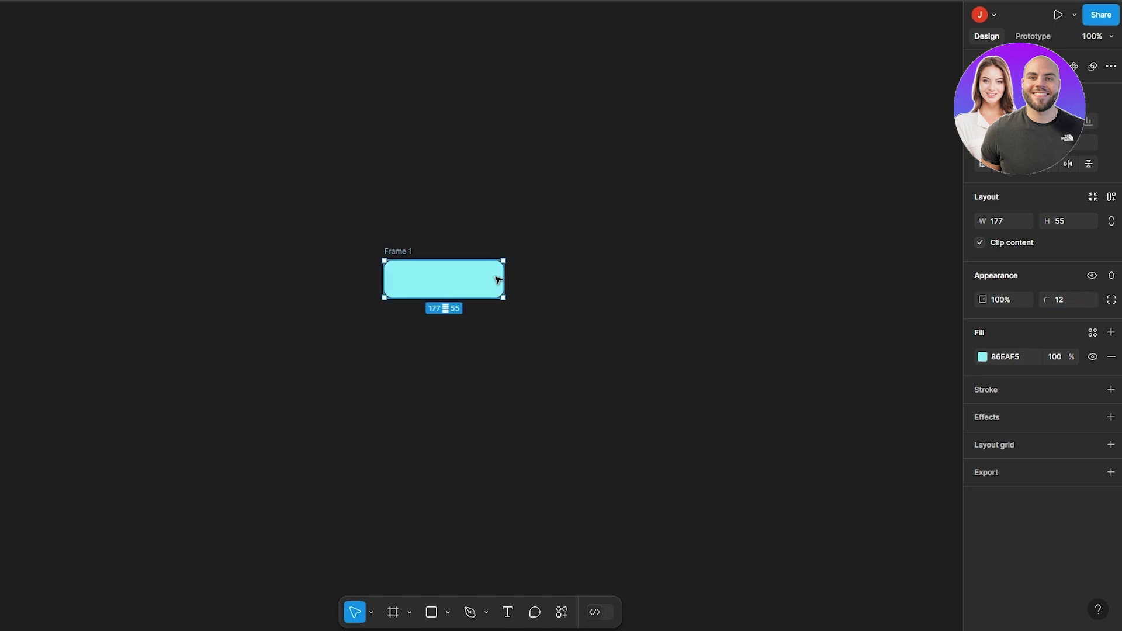
click(431, 238)
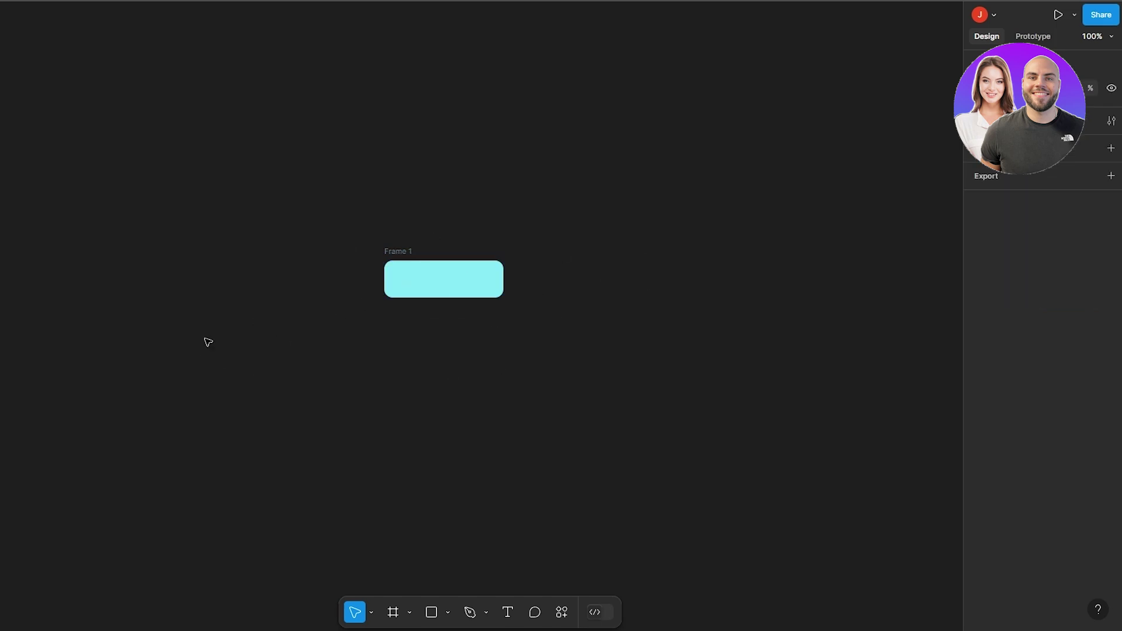
Remove the frame's cyan fill and add a new default white fill, FFFFFF
click(419, 283)
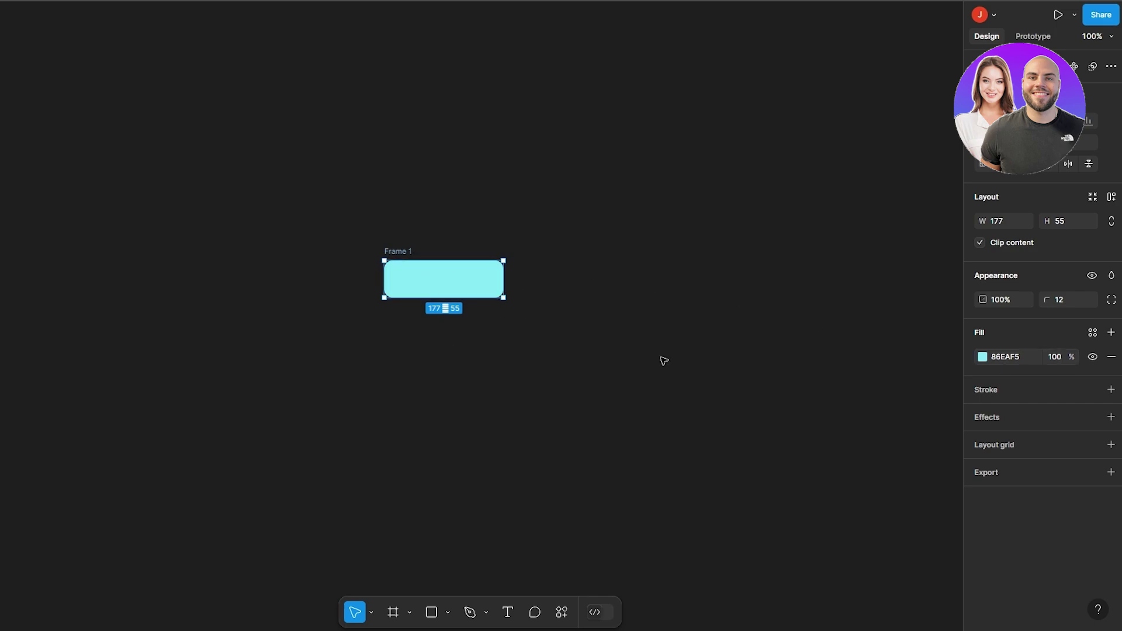
click(1112, 358)
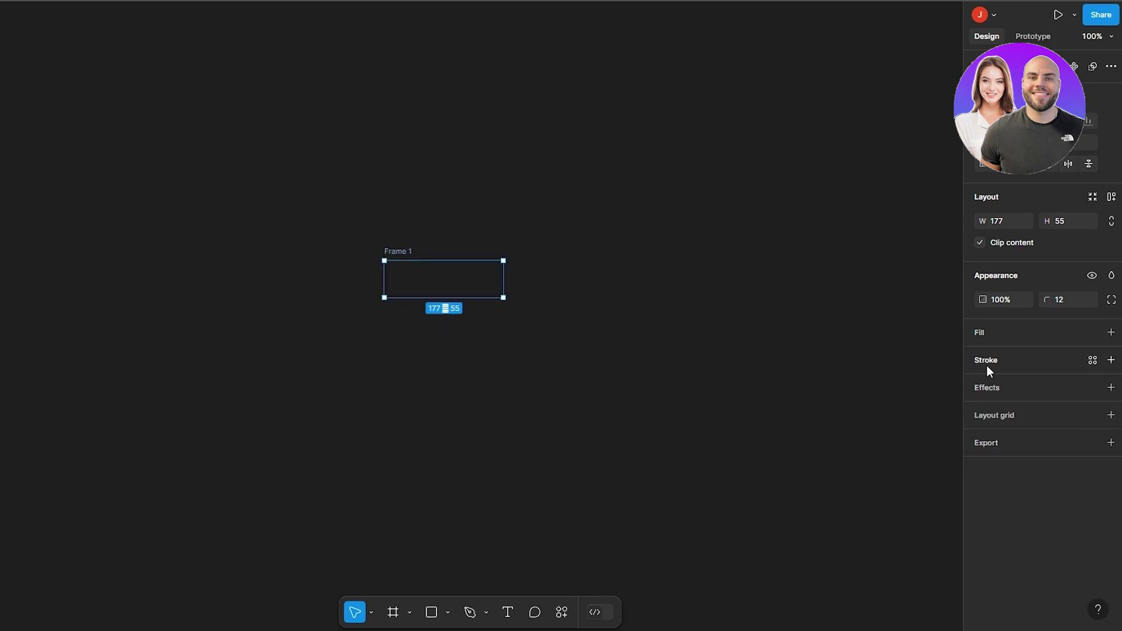
click(1111, 332)
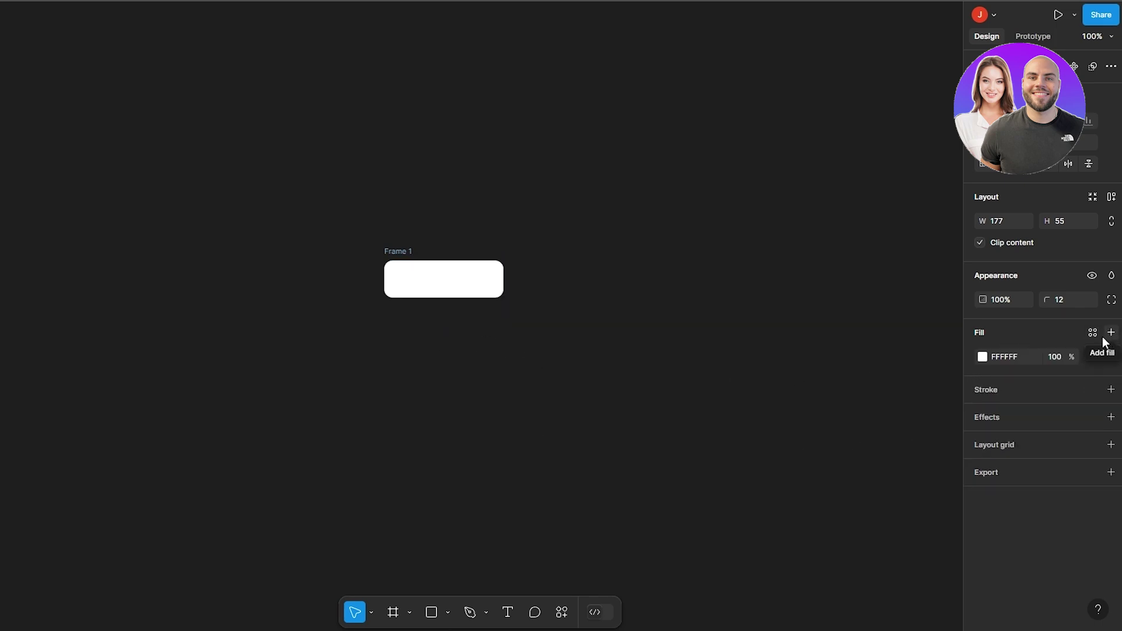
Add a black 000000 stroke of weight 1 and a drop shadow effect to the frame
click(1111, 389)
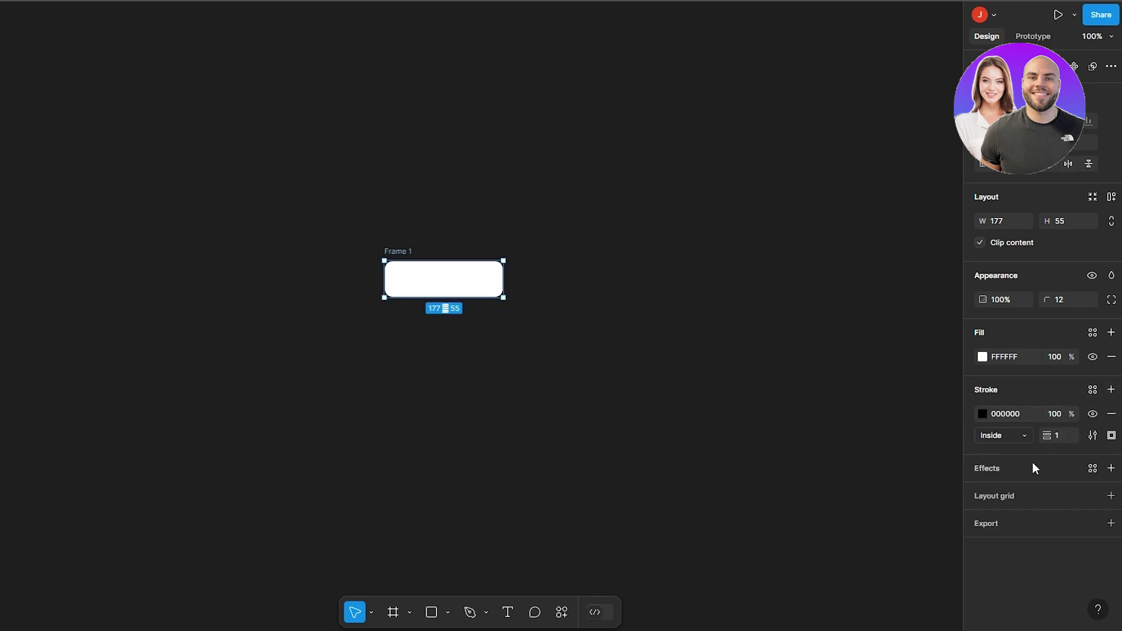
click(1111, 468)
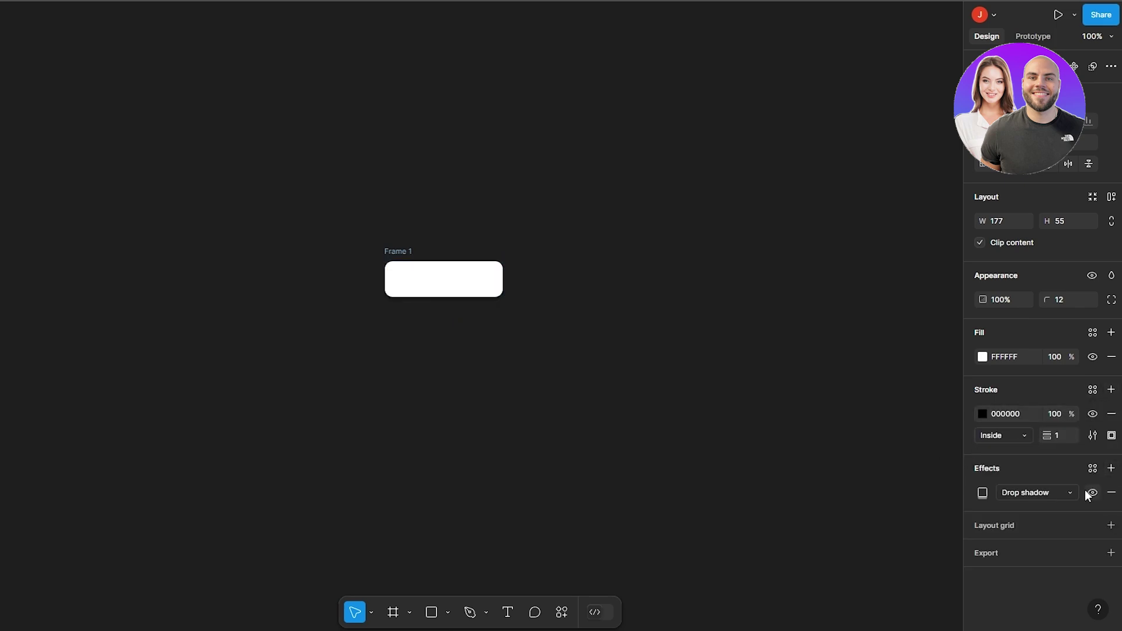
click(983, 493)
click(110, 285)
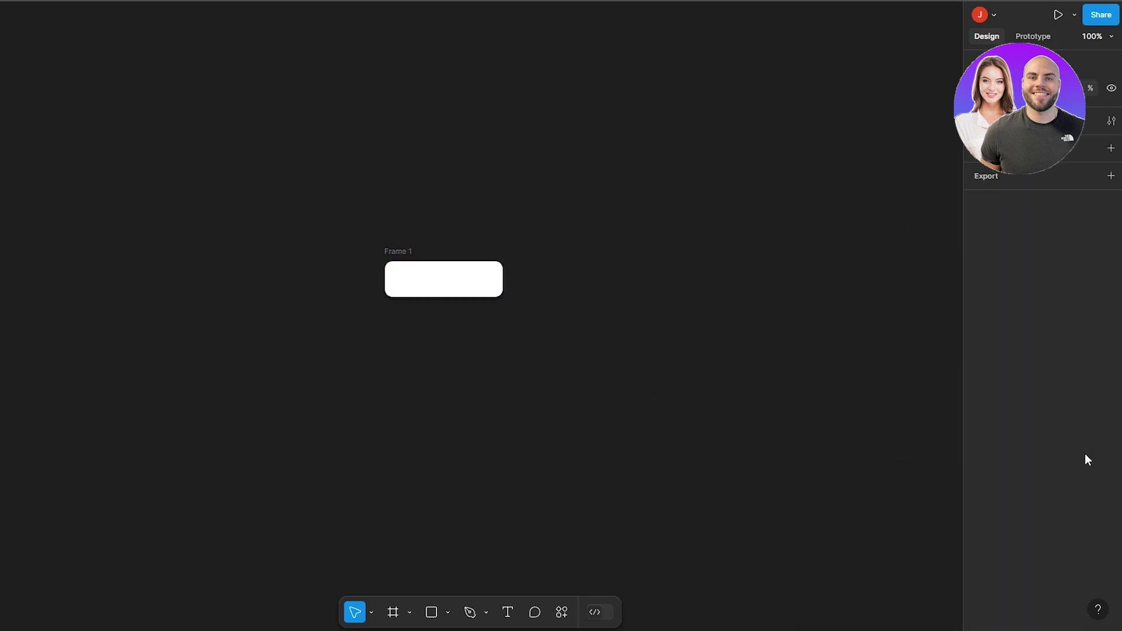
Change the frame's shadow effect to Inner shadow
click(398, 251)
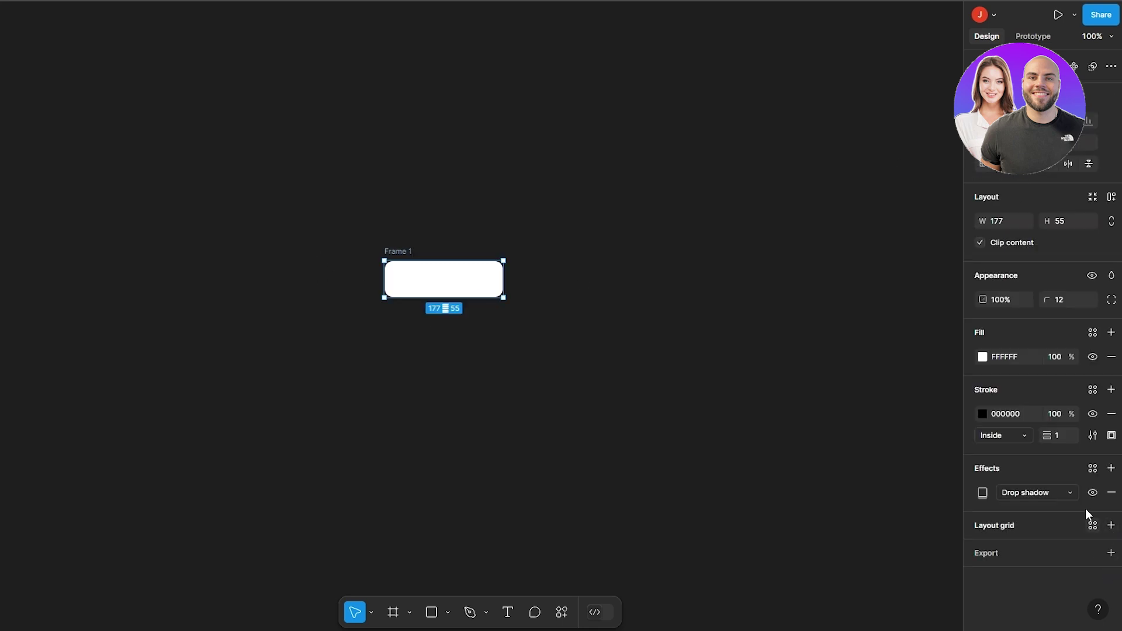
click(1064, 493)
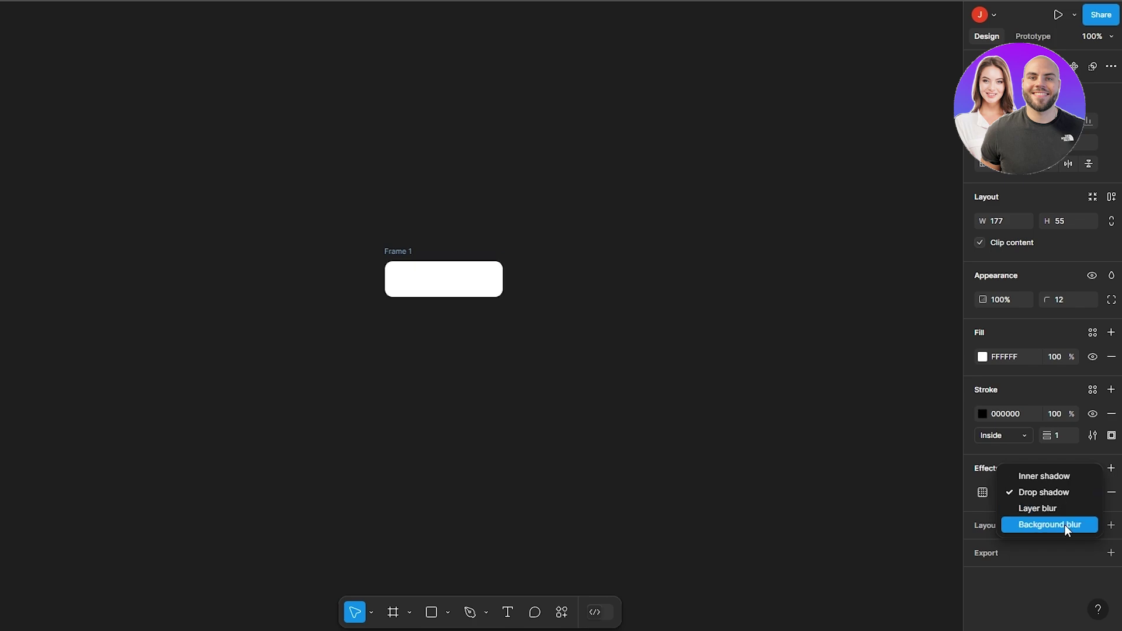
click(1060, 483)
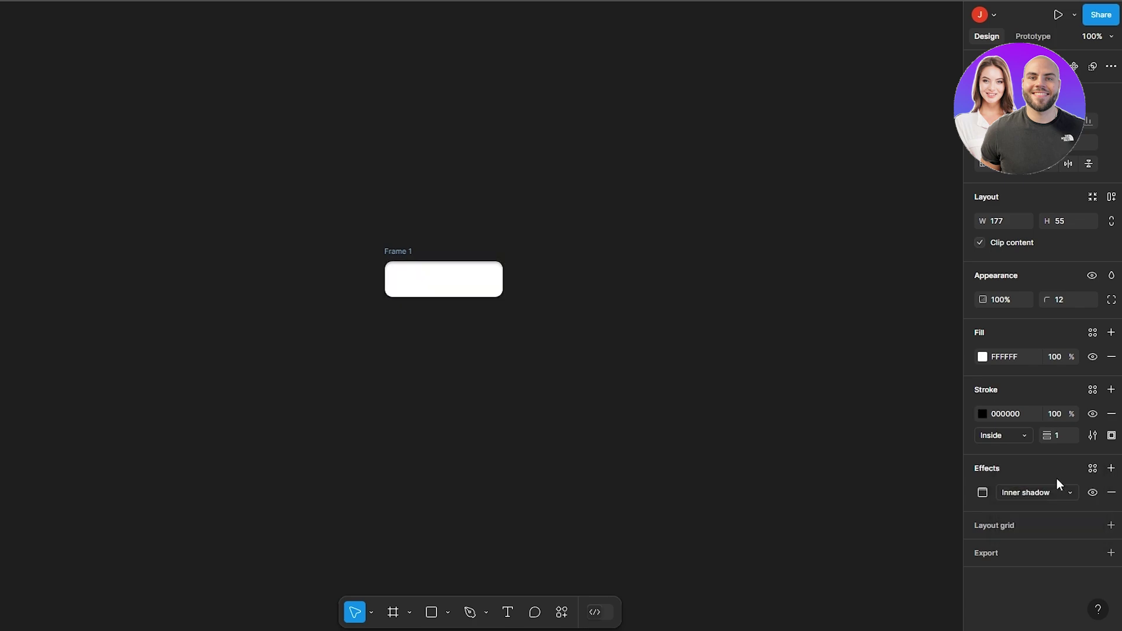
click(786, 421)
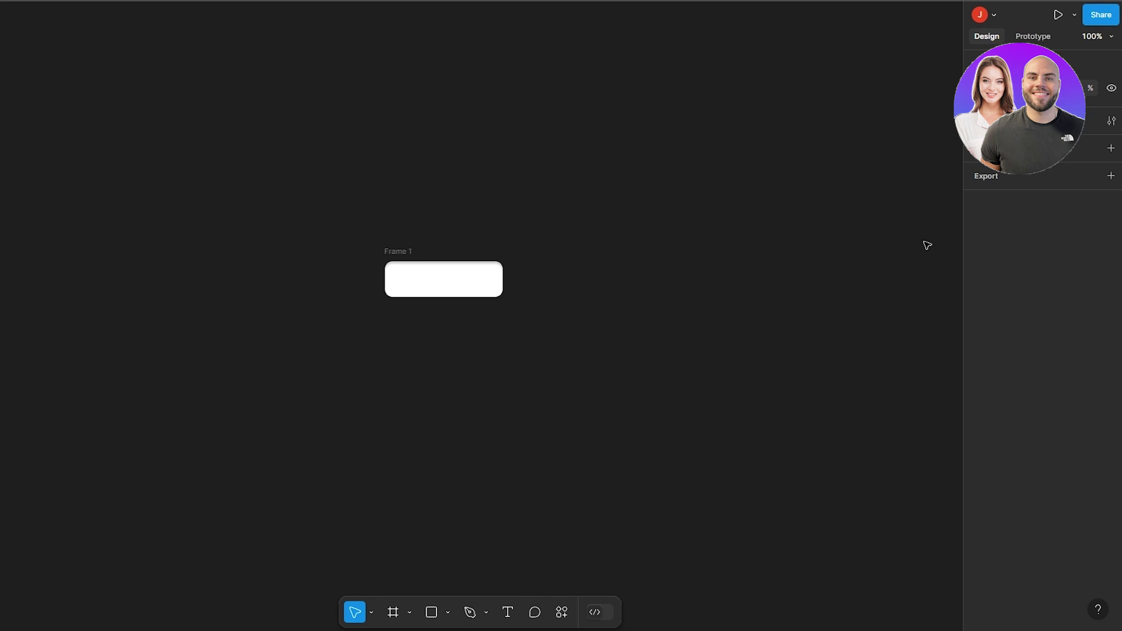
Recolor the frame's existing white fill to the light cyan 7BFBFF
click(453, 281)
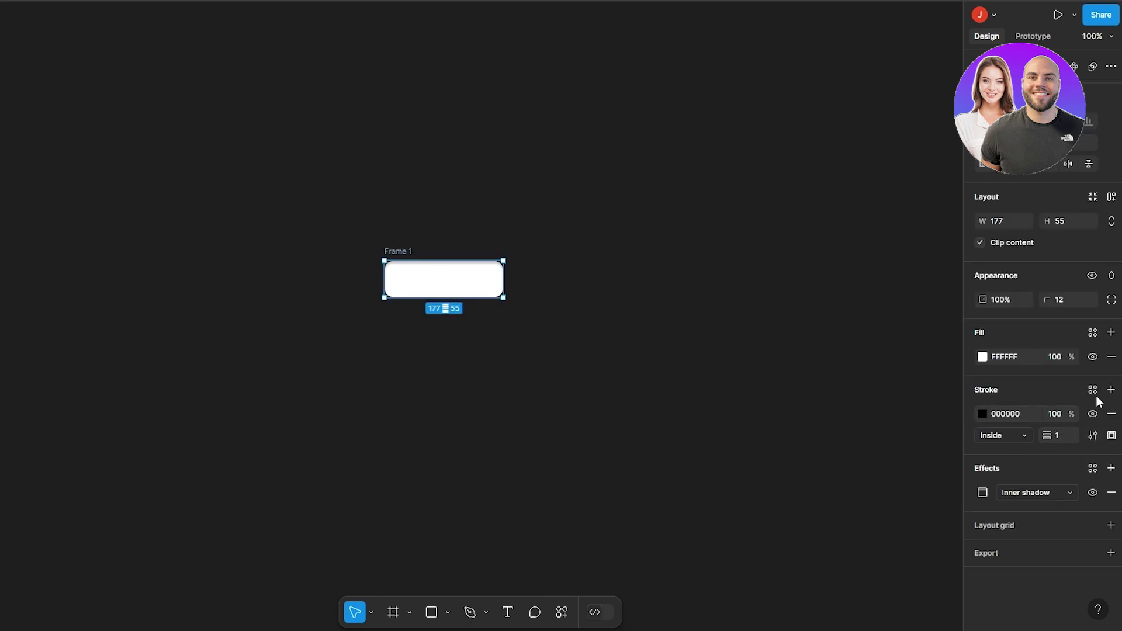
click(1111, 332)
key(ctrl+z)
click(982, 356)
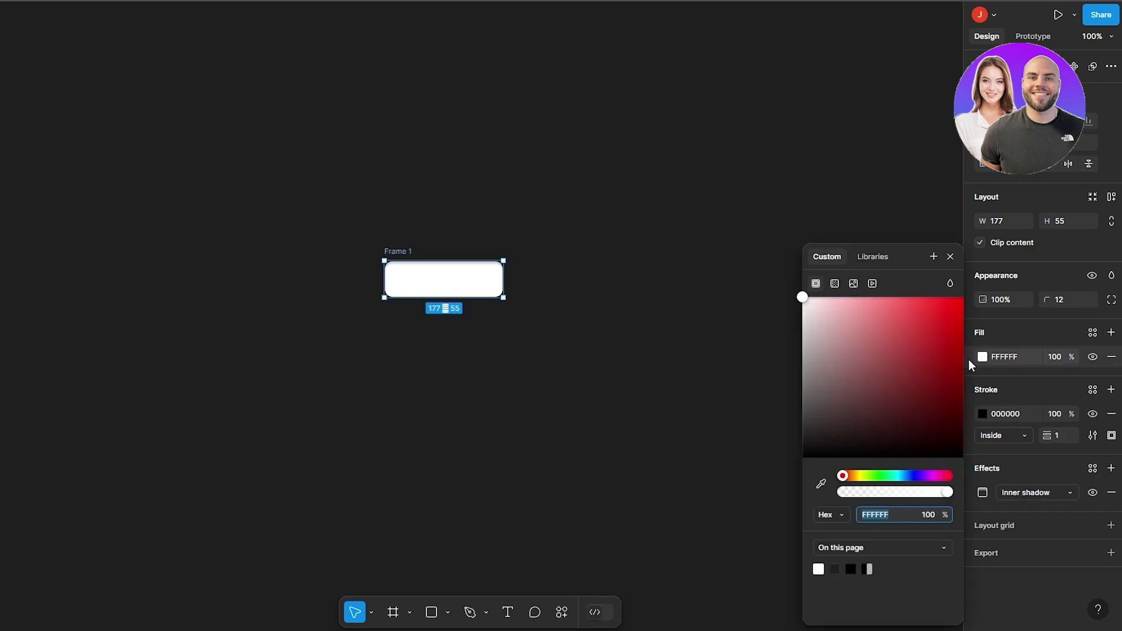
mouse_move(888, 476)
mouse_down()
mouse_move(910, 475)
mouse_move(900, 476)
mouse_up()
drag(910, 328, 886, 300)
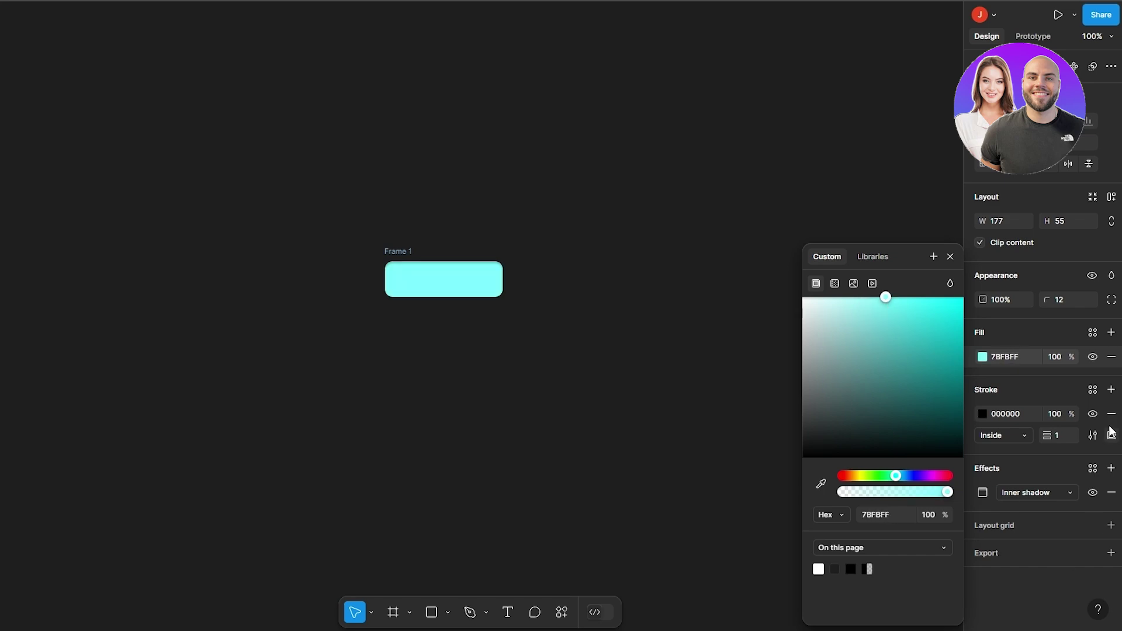
key(Escape)
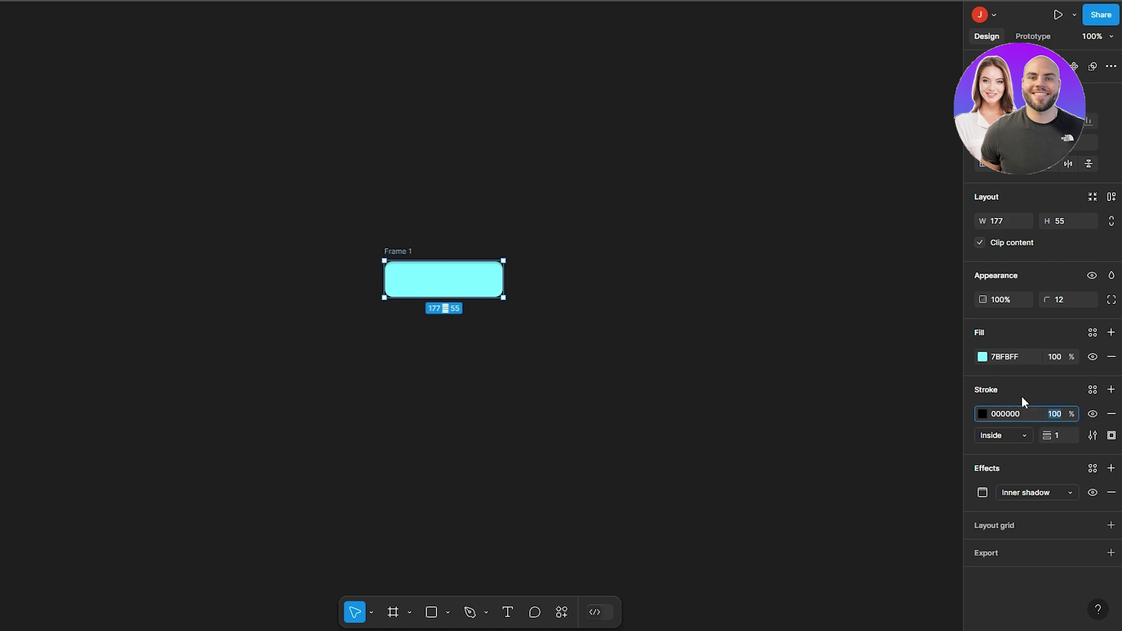
Set the position of the frame's stroke to Outside
click(993, 436)
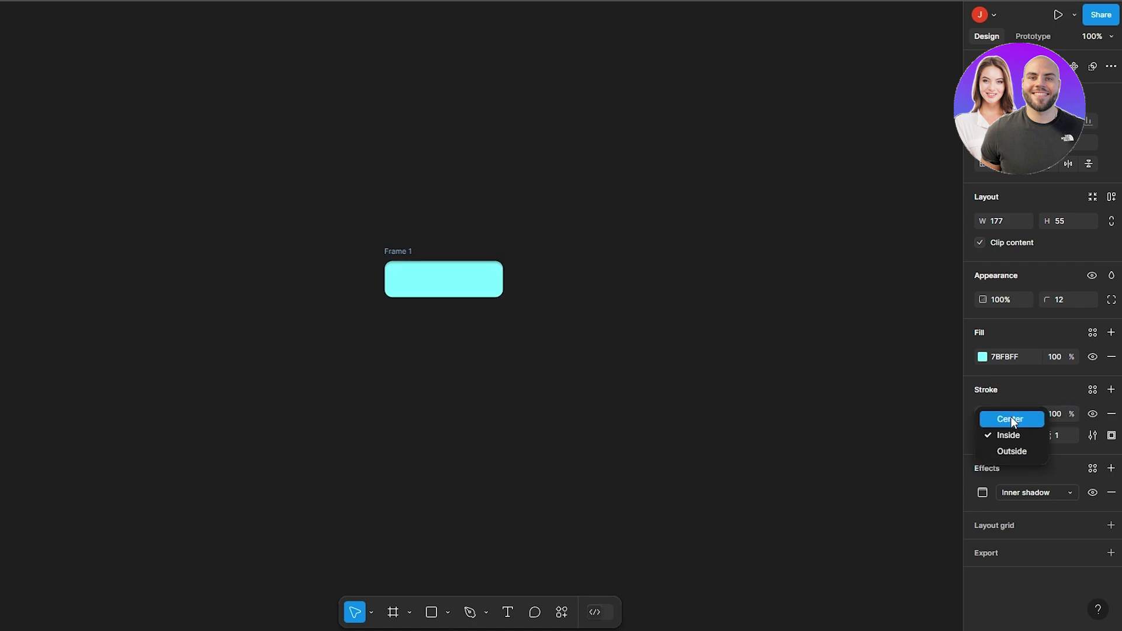
click(1019, 452)
click(901, 443)
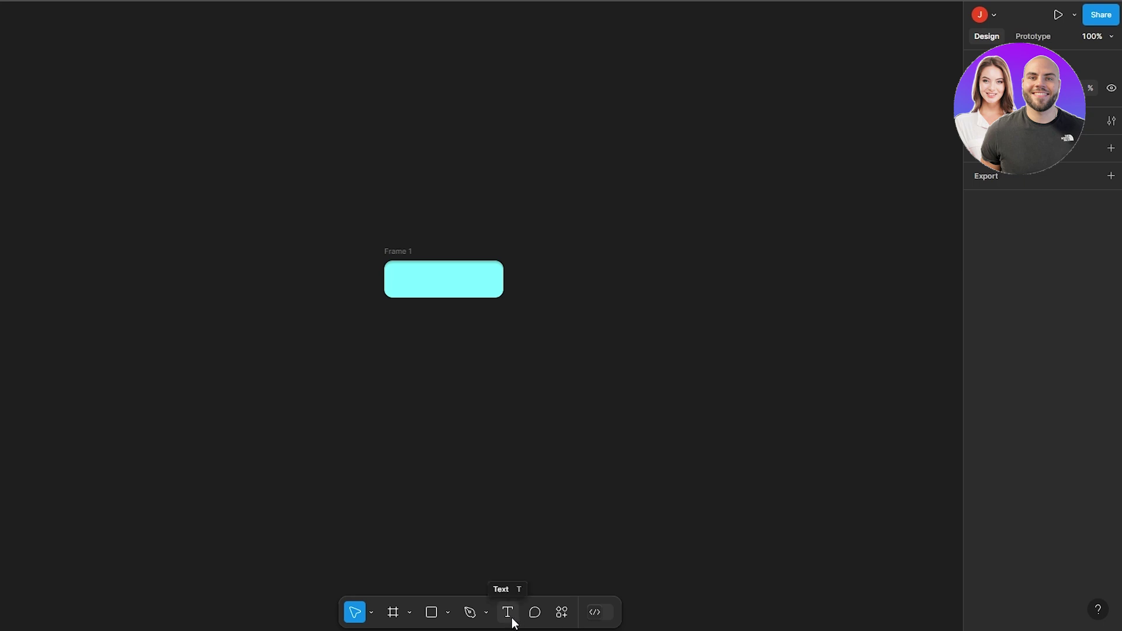
Add a text box inside the cyan frame with the label "Button"
click(417, 287)
key(t)
drag(416, 272, 431, 278)
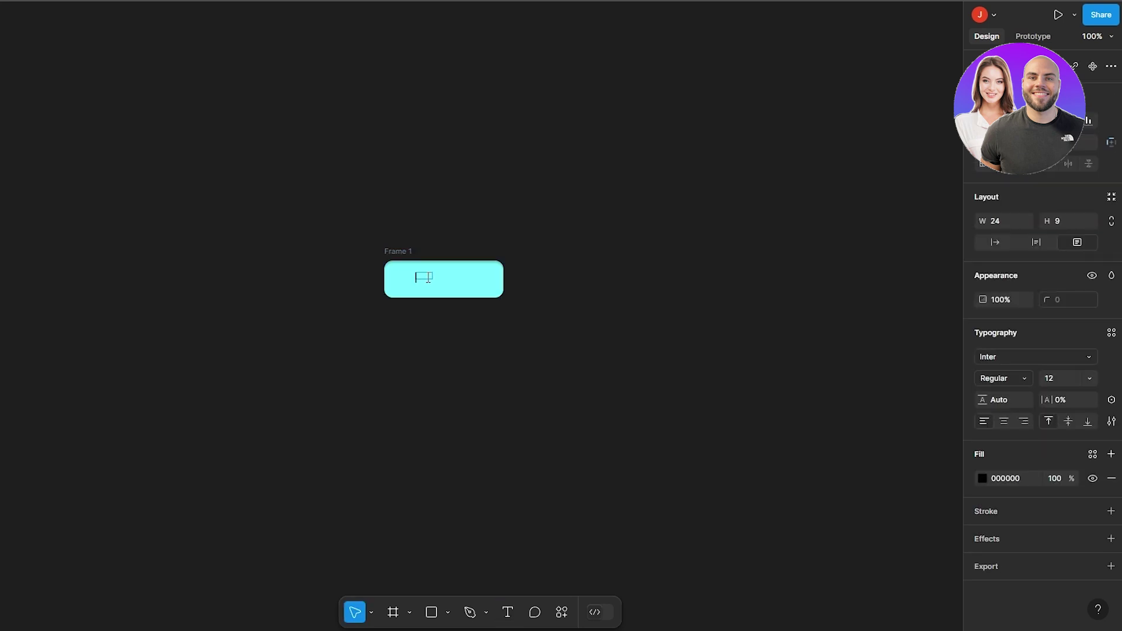
text(Button)
key(Escape)
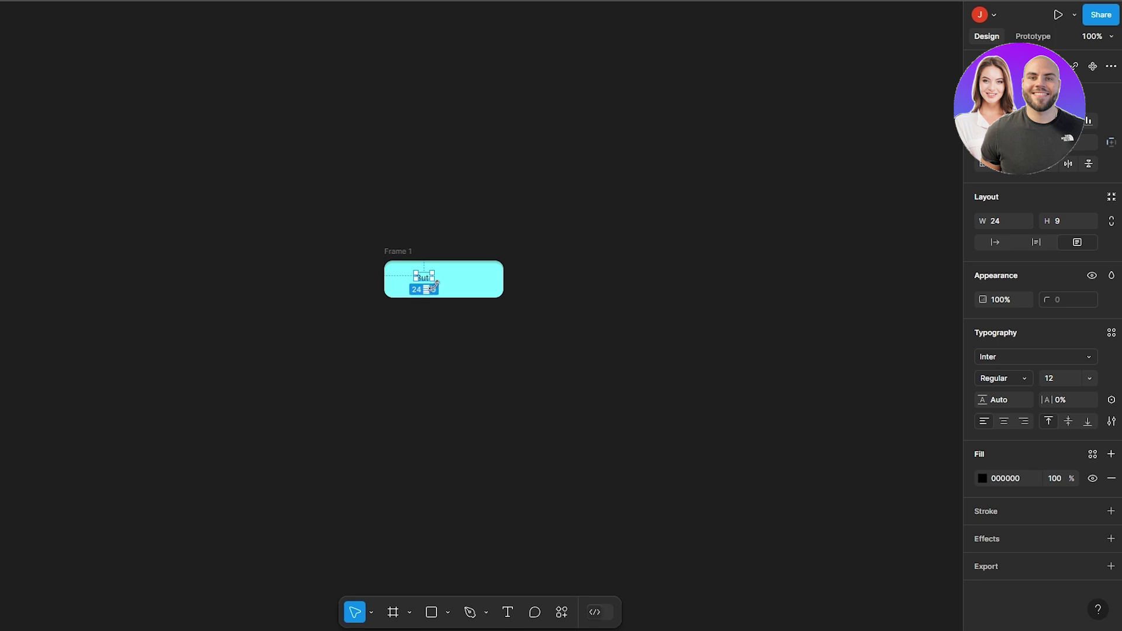
Enlarge the label's text box to about 84 × 37 and place it in the middle of the frame
drag(435, 281, 473, 297)
click(578, 323)
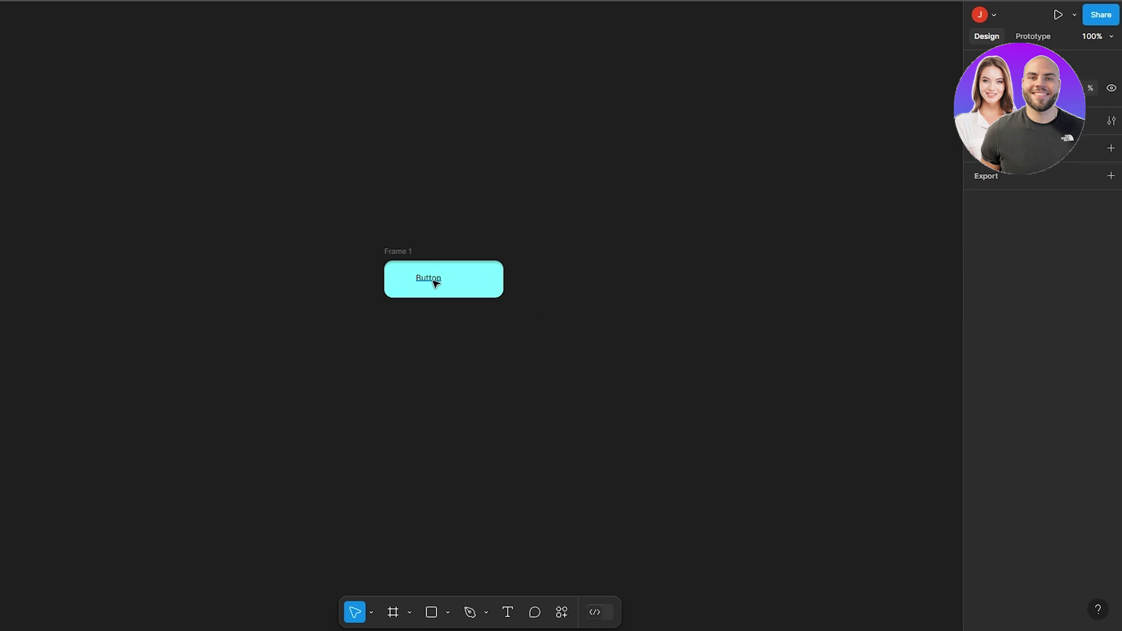
click(434, 281)
drag(436, 282, 435, 278)
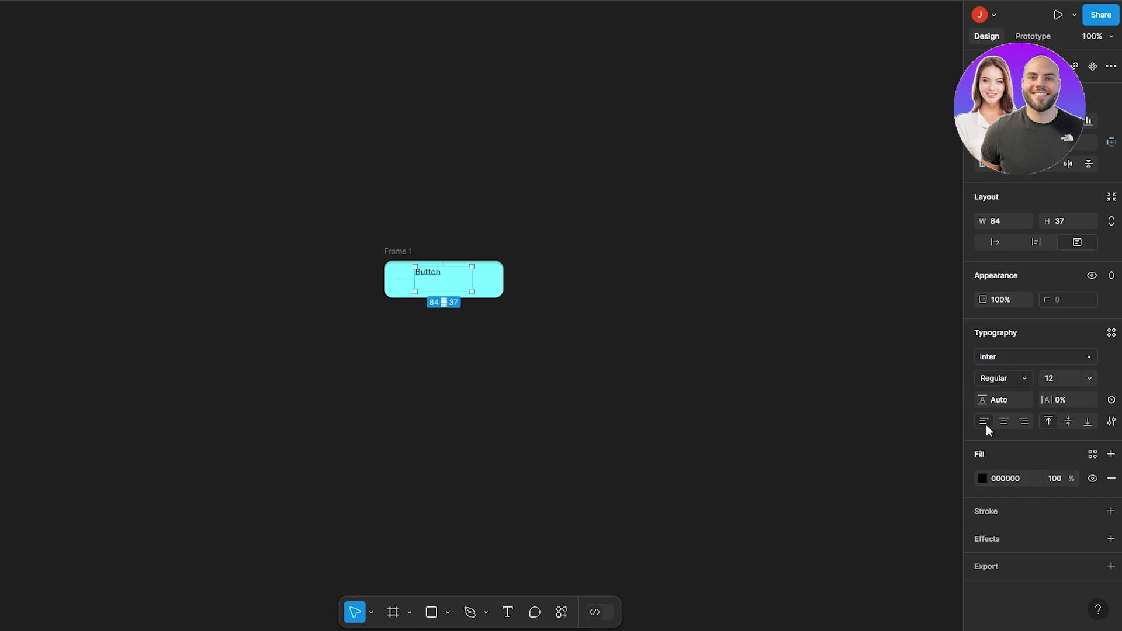
Center the label horizontally and vertically in its text box, narrow the box to 81 and set the letter spacing to 10%
click(1004, 421)
click(1068, 422)
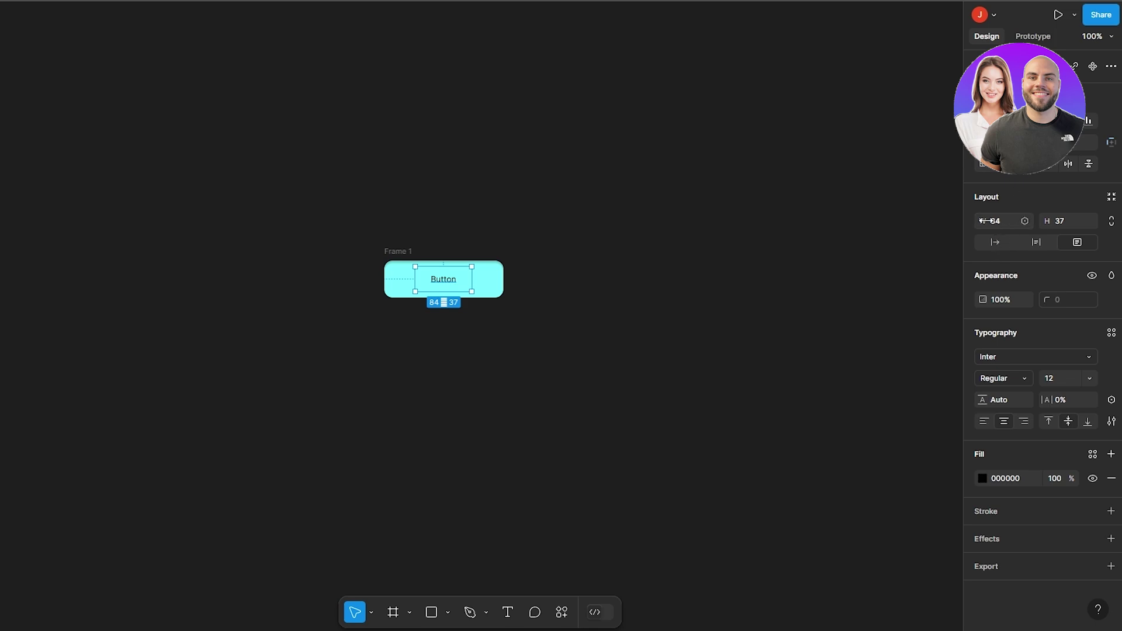
drag(982, 220, 984, 220)
drag(1046, 399, 1071, 400)
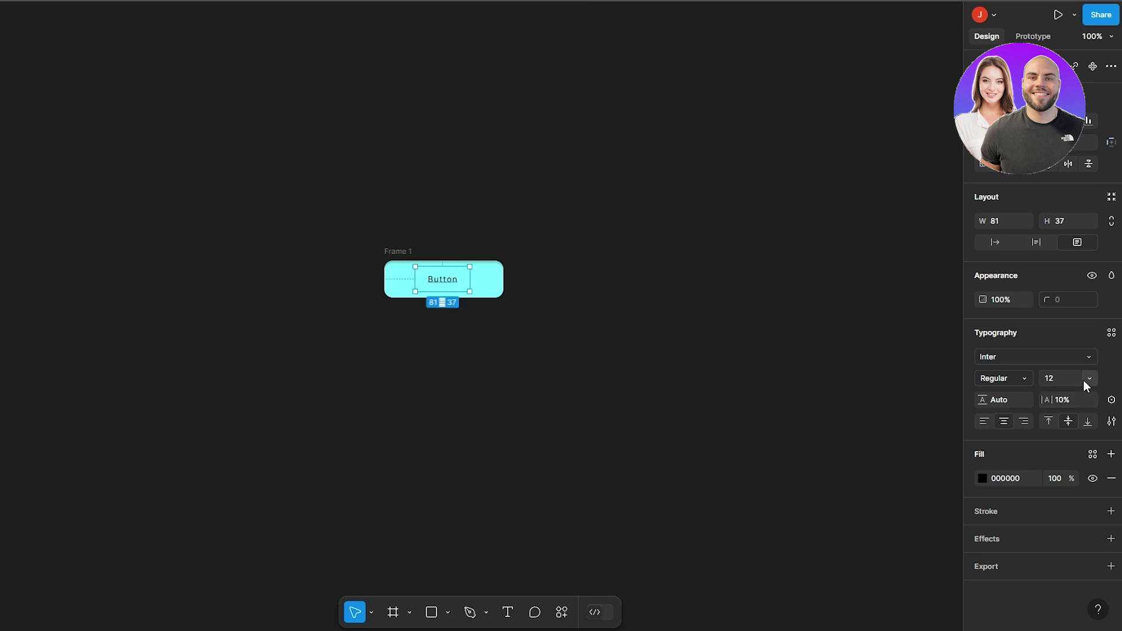
Set the label's font size to 20 and give it a bolder font weight
click(1085, 380)
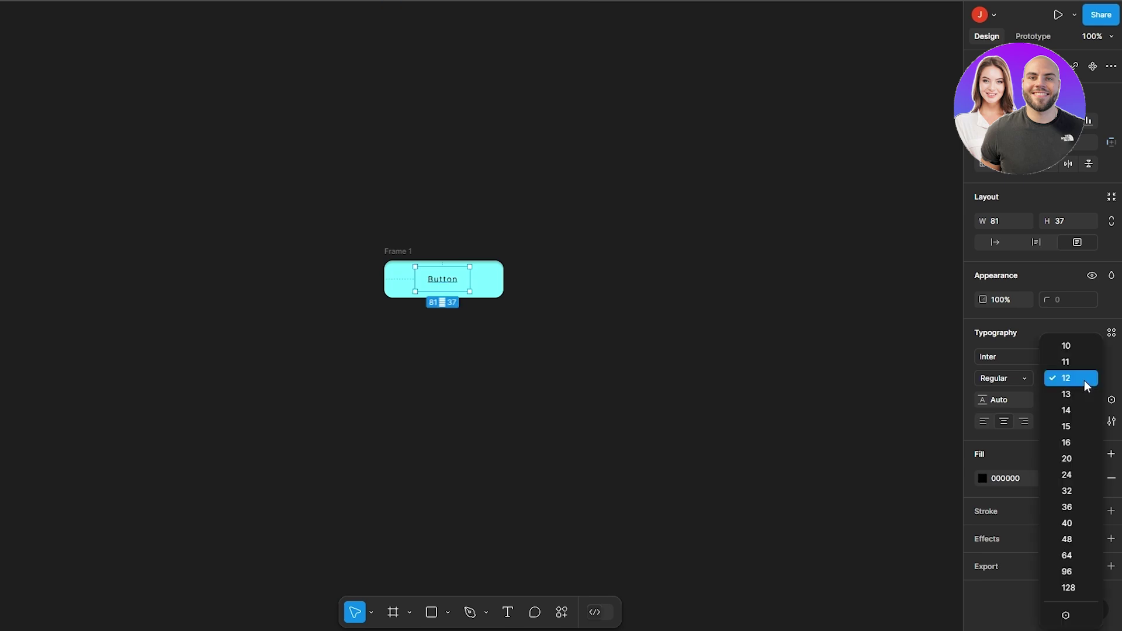
click(1084, 459)
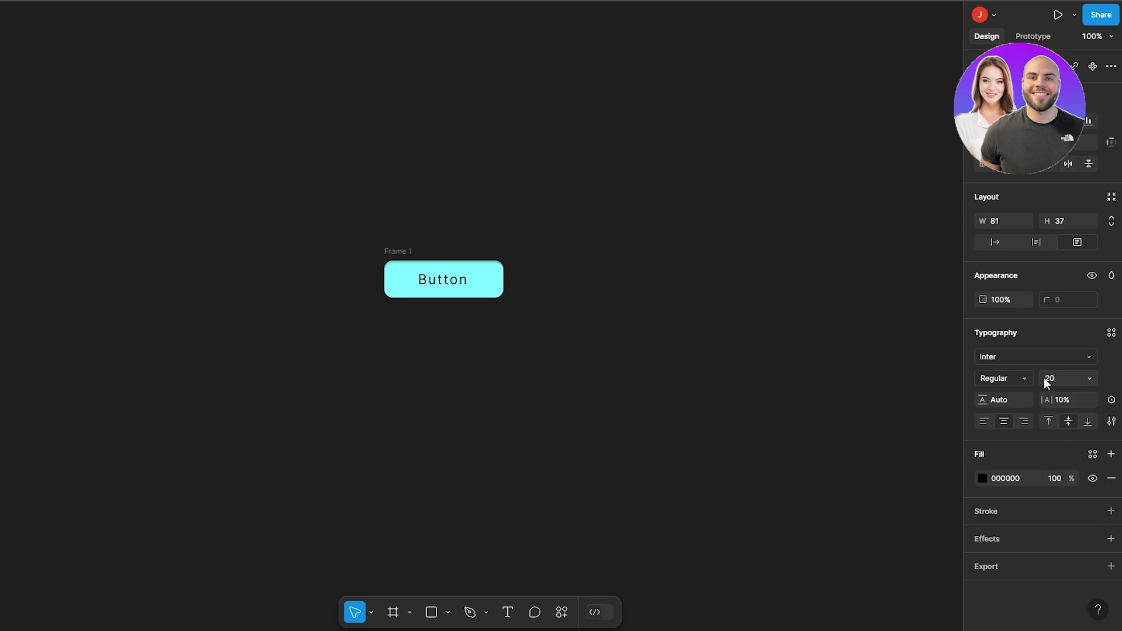
click(1007, 384)
click(1011, 375)
click(561, 323)
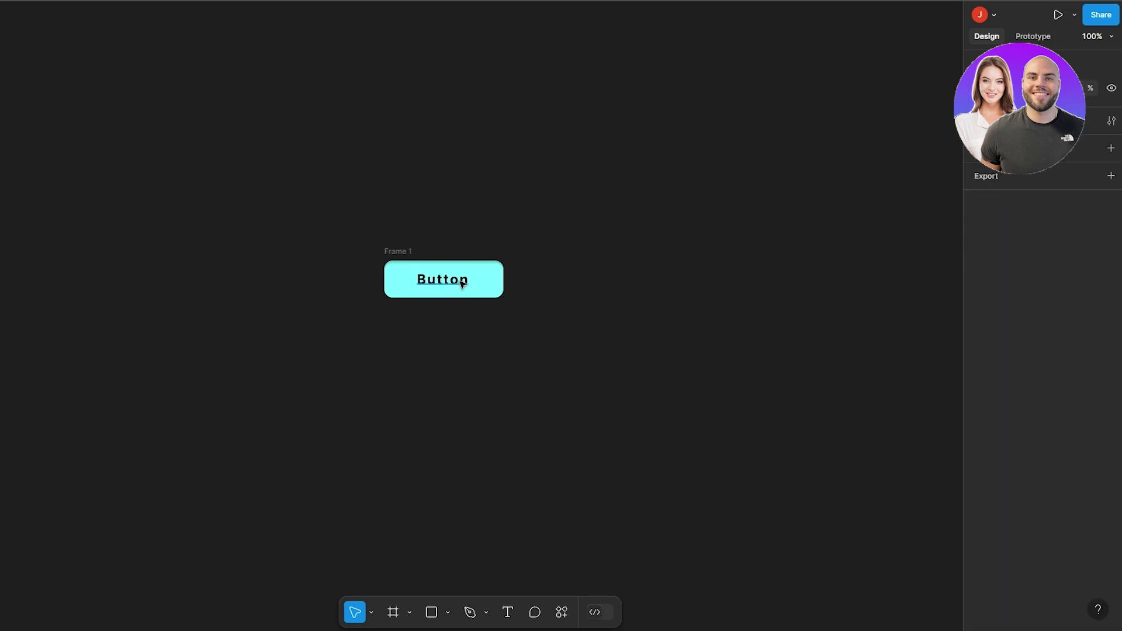
Change the "Button" label's font from the font list to Poppins, in Bold
key(ctrl+z)
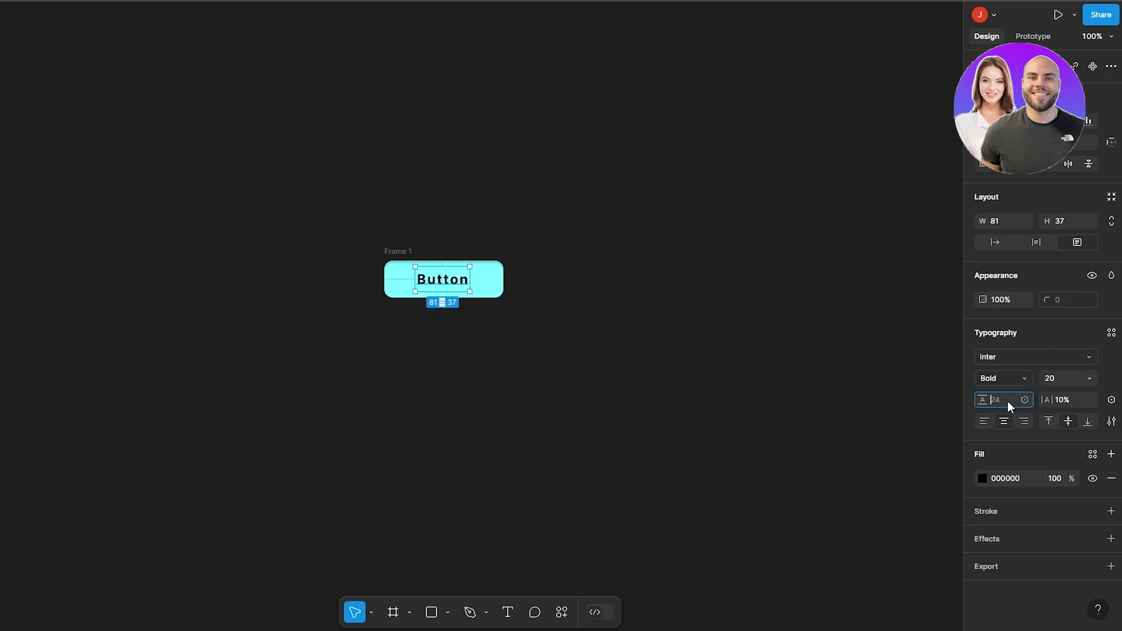
click(1020, 355)
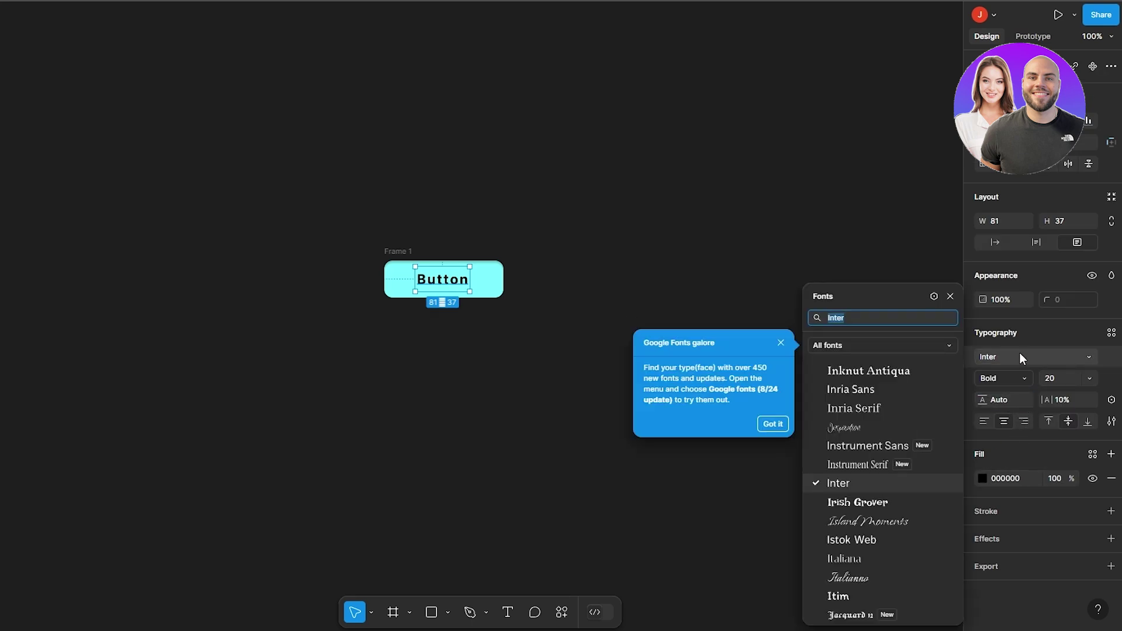
scroll(857, 534, down, 5)
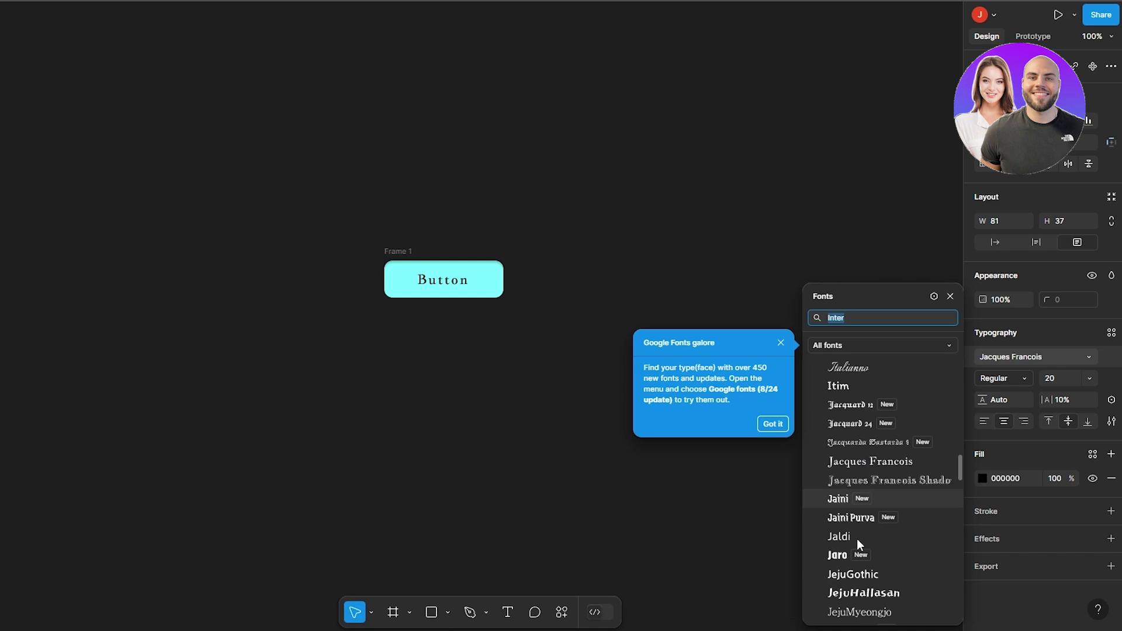
scroll(859, 539, down, 10)
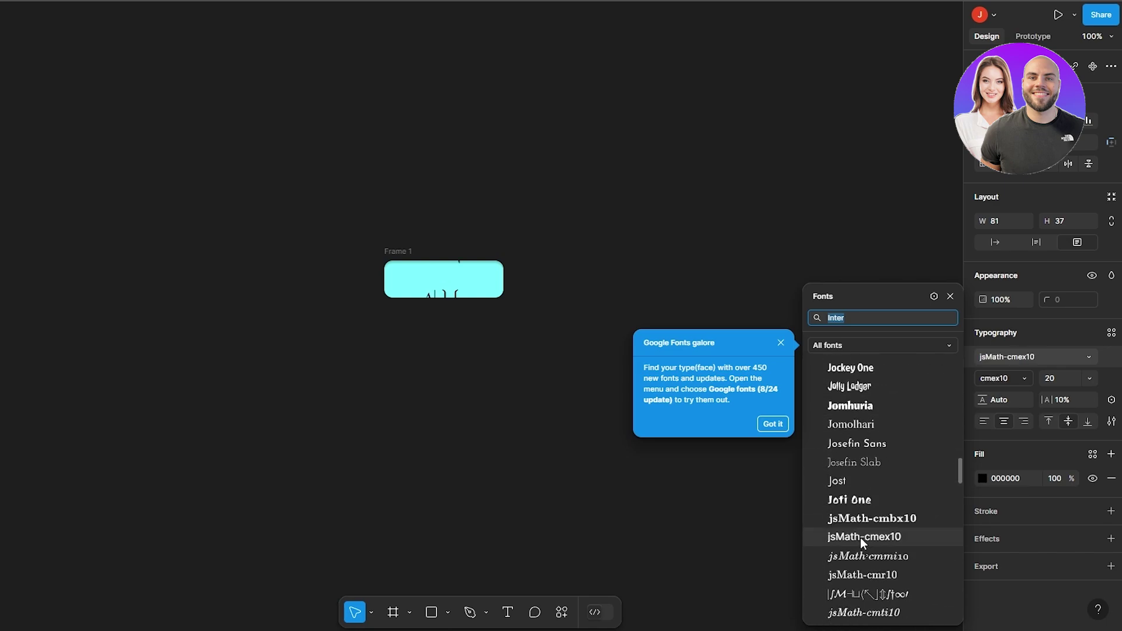
text(po)
click(849, 529)
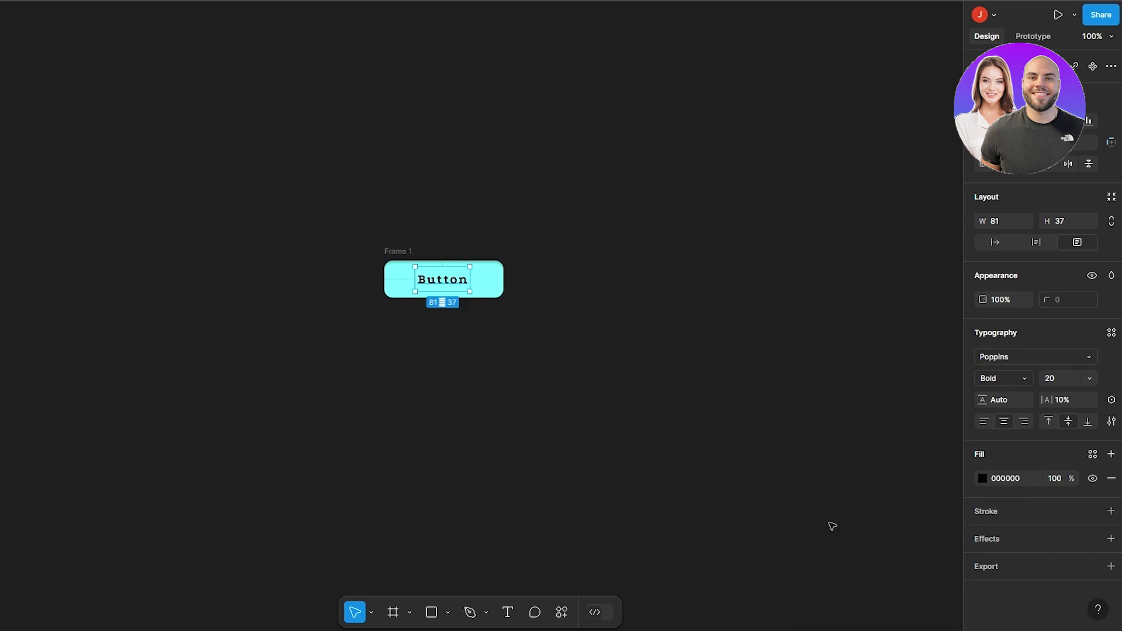
click(515, 310)
click(467, 295)
click(656, 331)
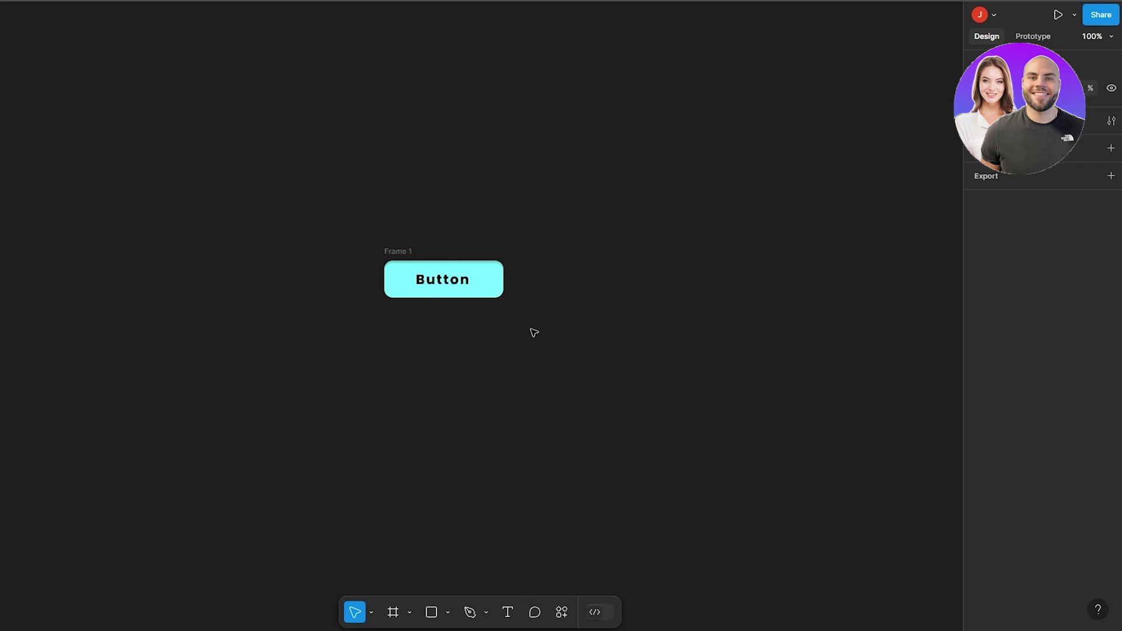
drag(534, 330, 337, 248)
click(464, 292)
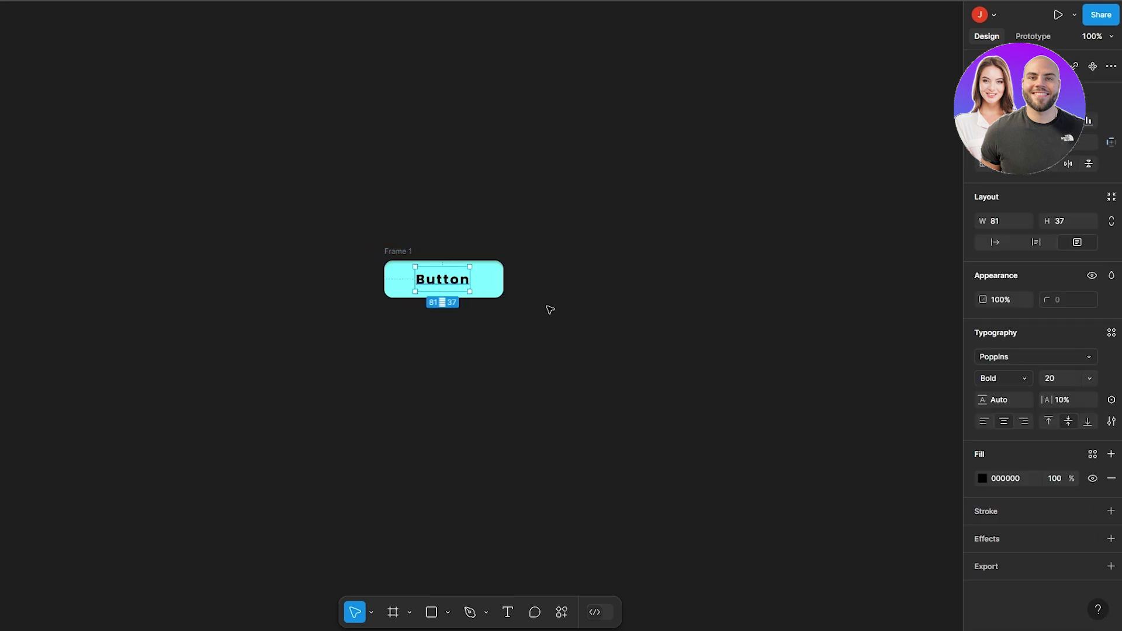
key(Escape)
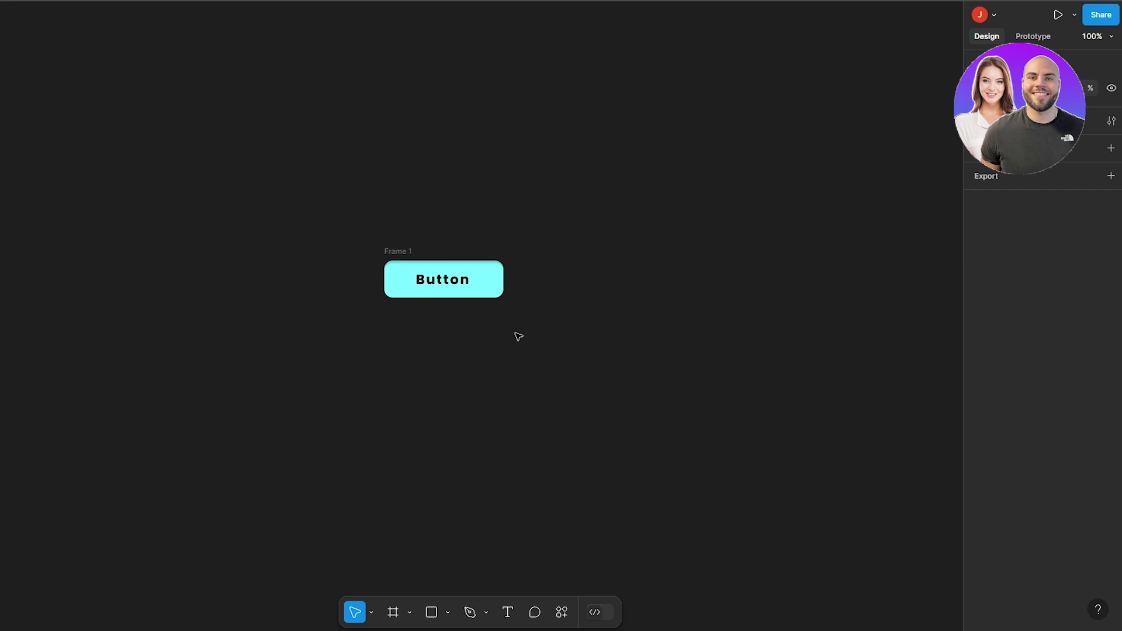
Apply auto layout to the whole cyan button frame
click(444, 279)
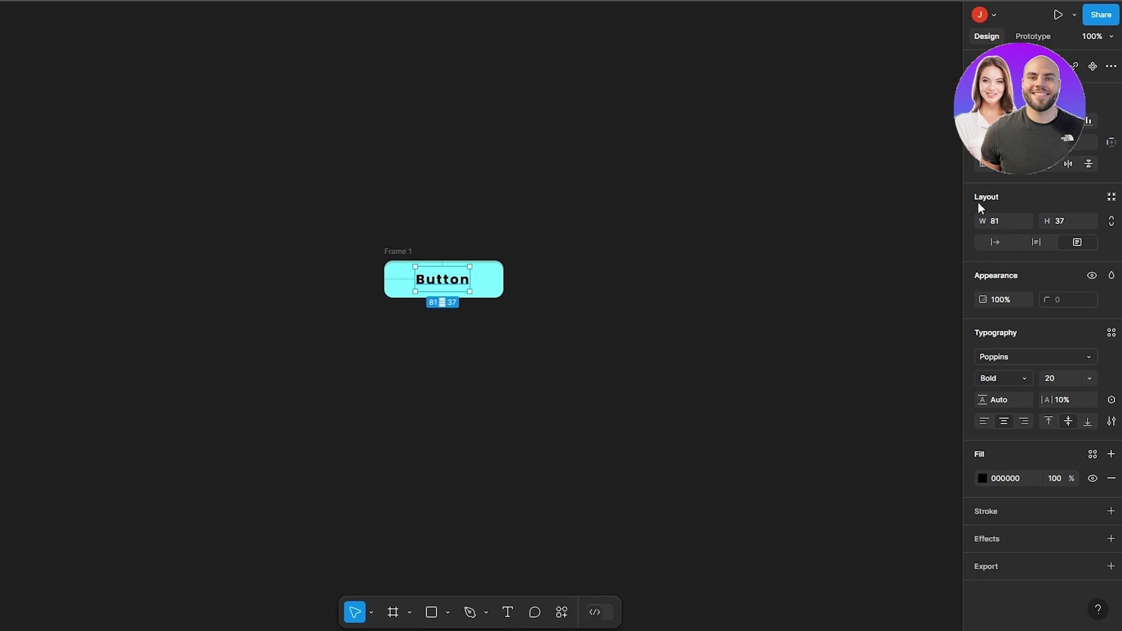
drag(560, 313, 333, 223)
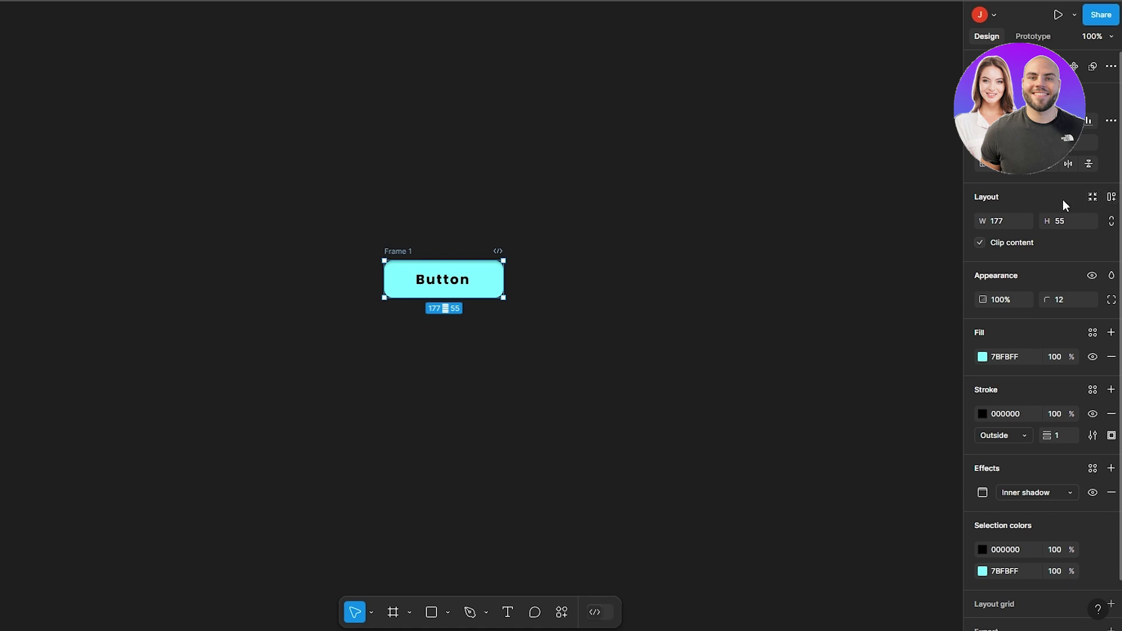
click(1110, 200)
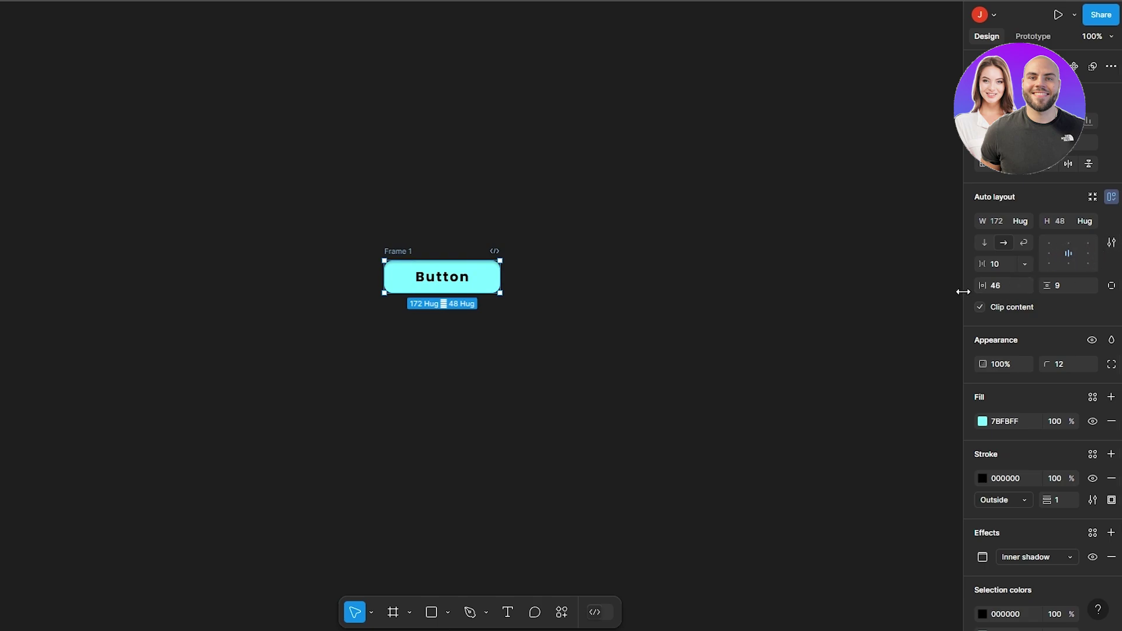
click(341, 370)
click(434, 280)
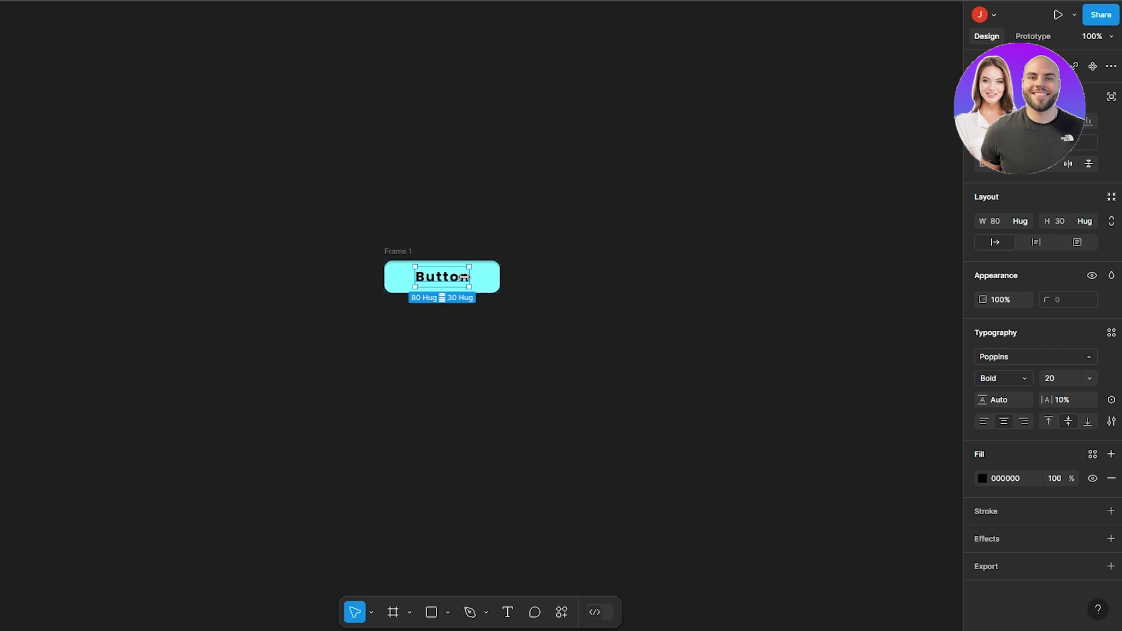
click(318, 312)
click(427, 270)
drag(355, 224, 572, 370)
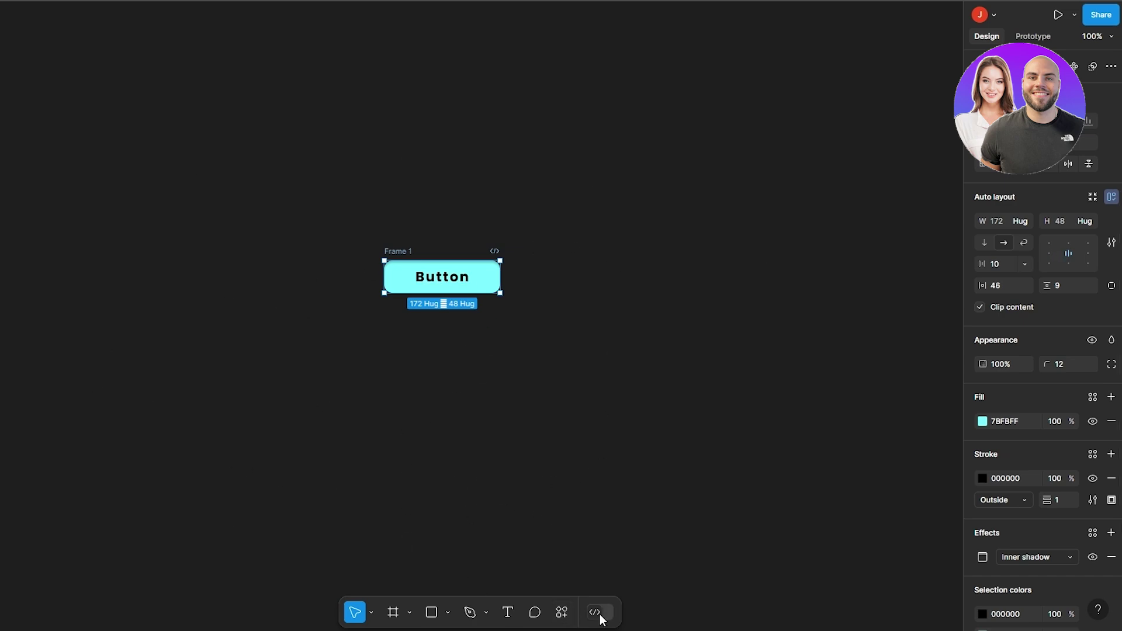
key(Escape)
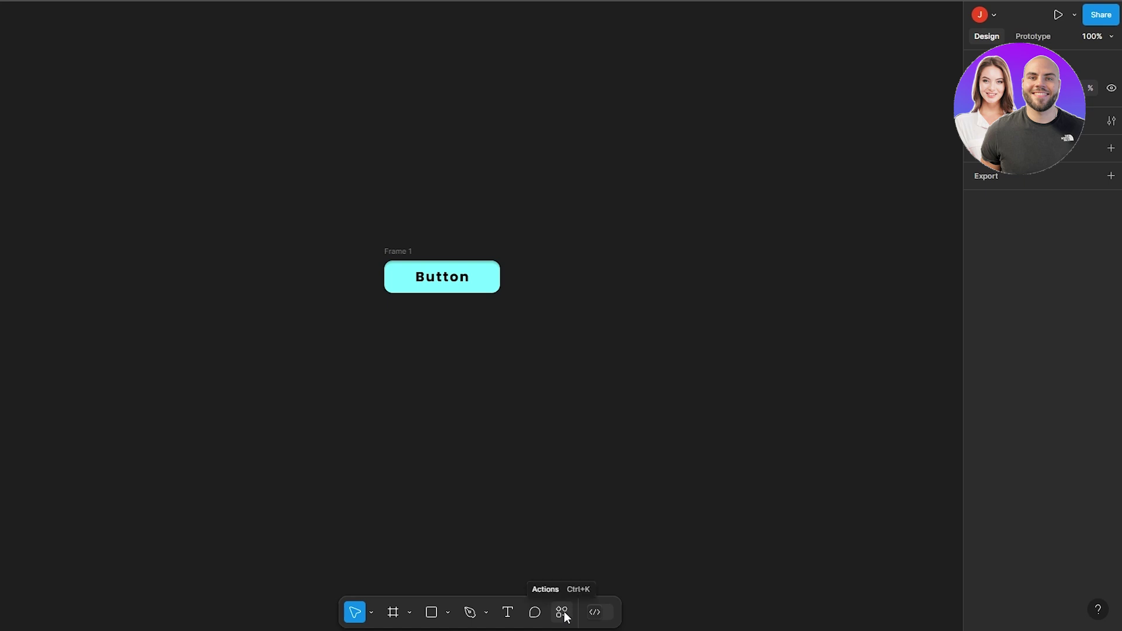
click(562, 612)
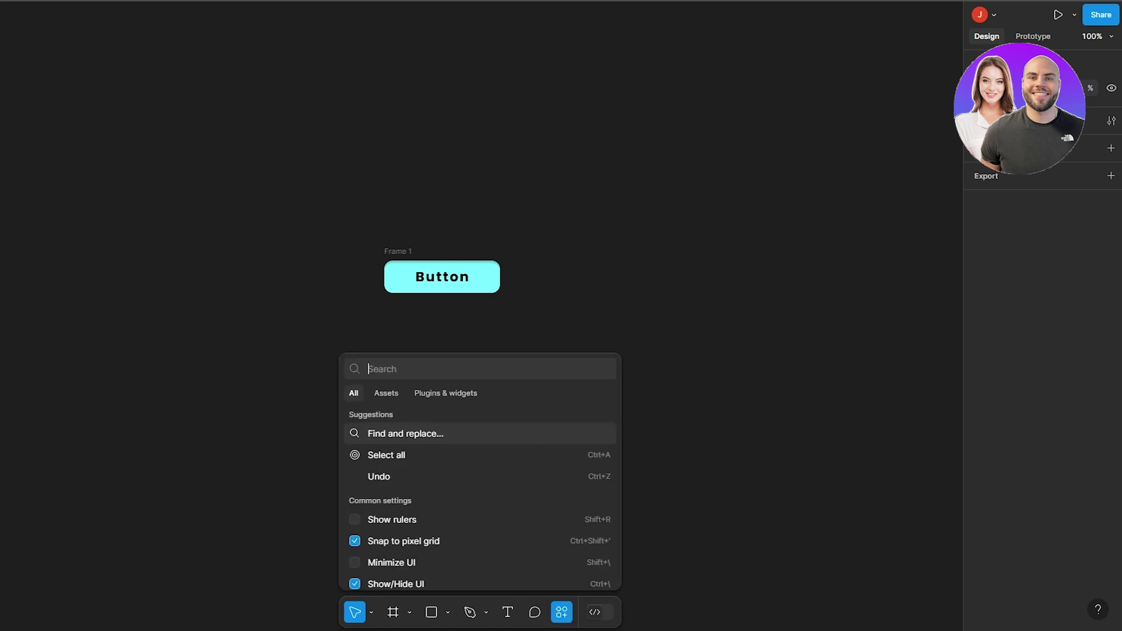
scroll(409, 489, down, 3)
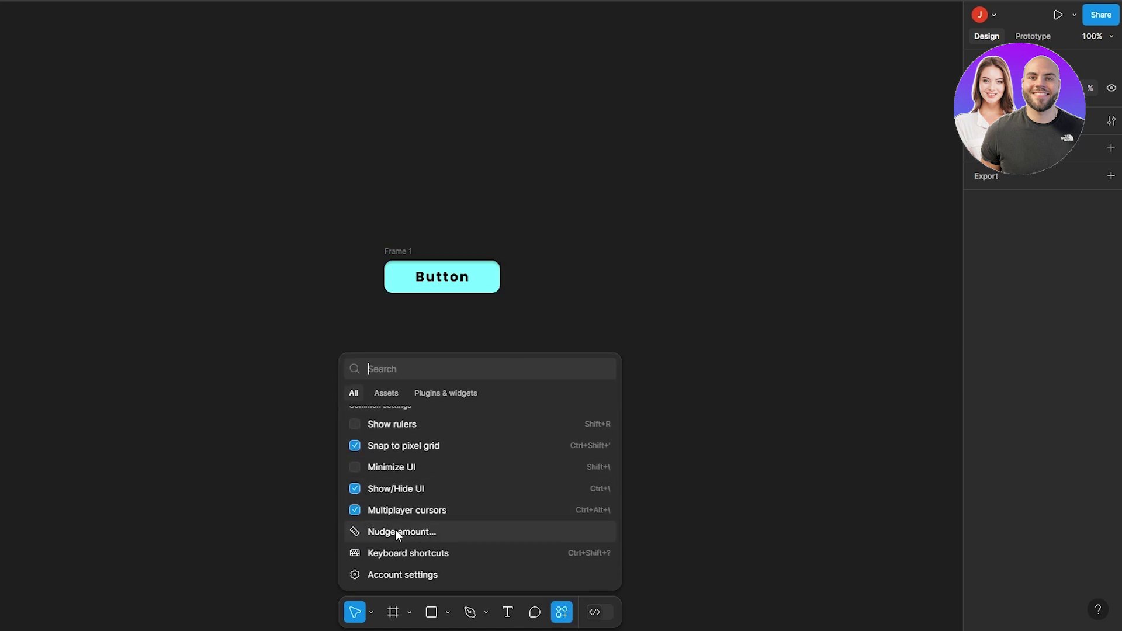
scroll(434, 484, up, 3)
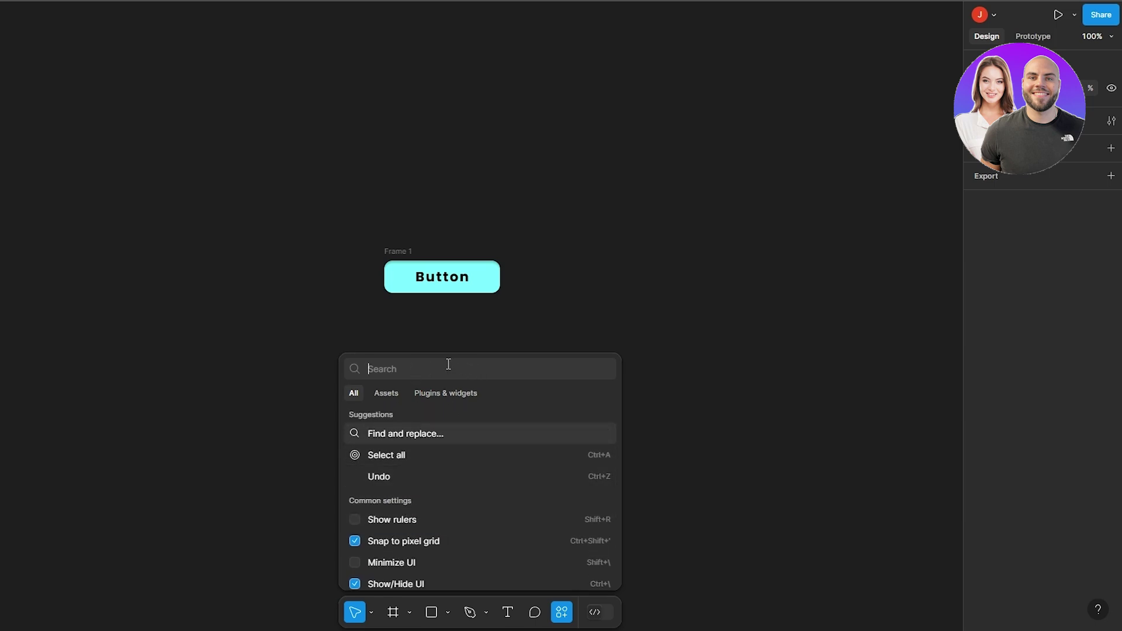
text(create)
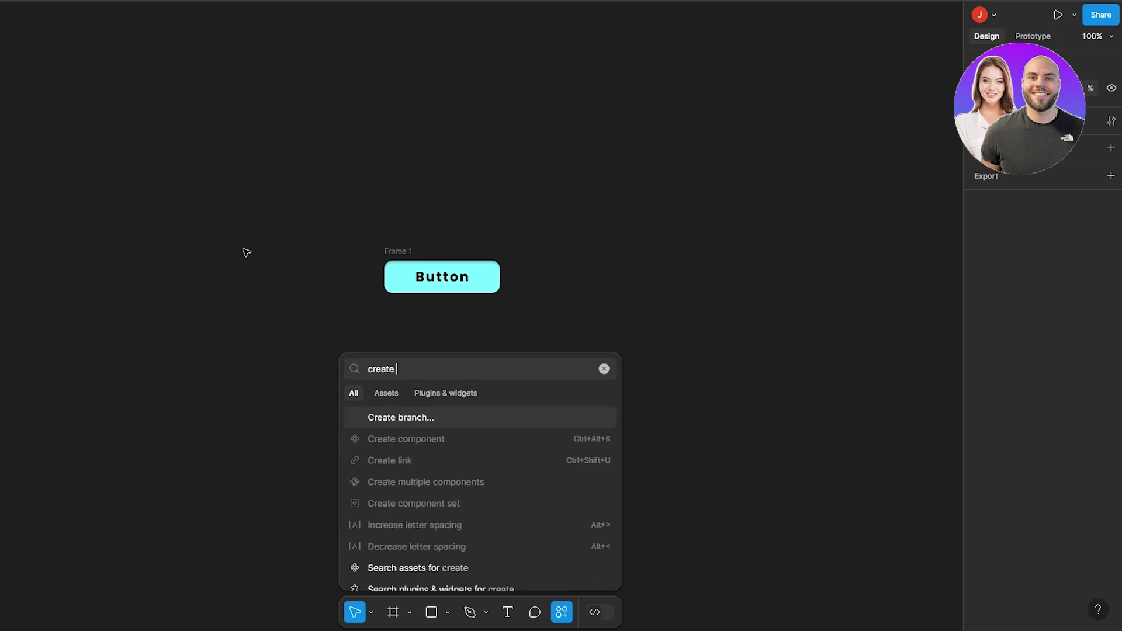
click(452, 273)
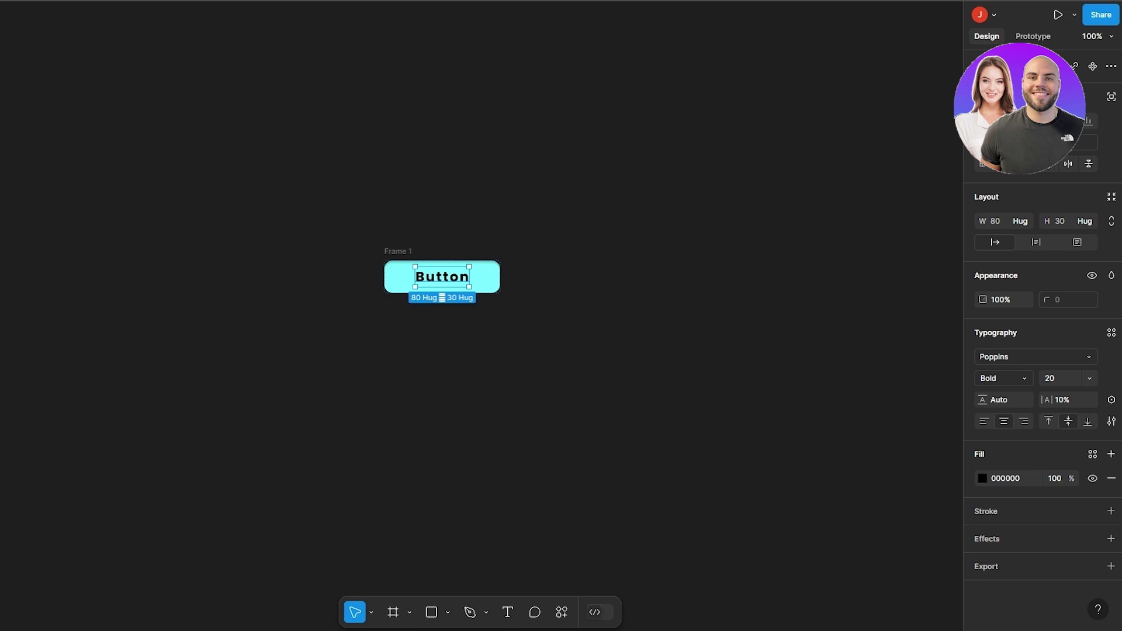
click(398, 216)
Search the available actions for "create" and run Create component on the "Button" label inside the frame
click(433, 276)
click(562, 612)
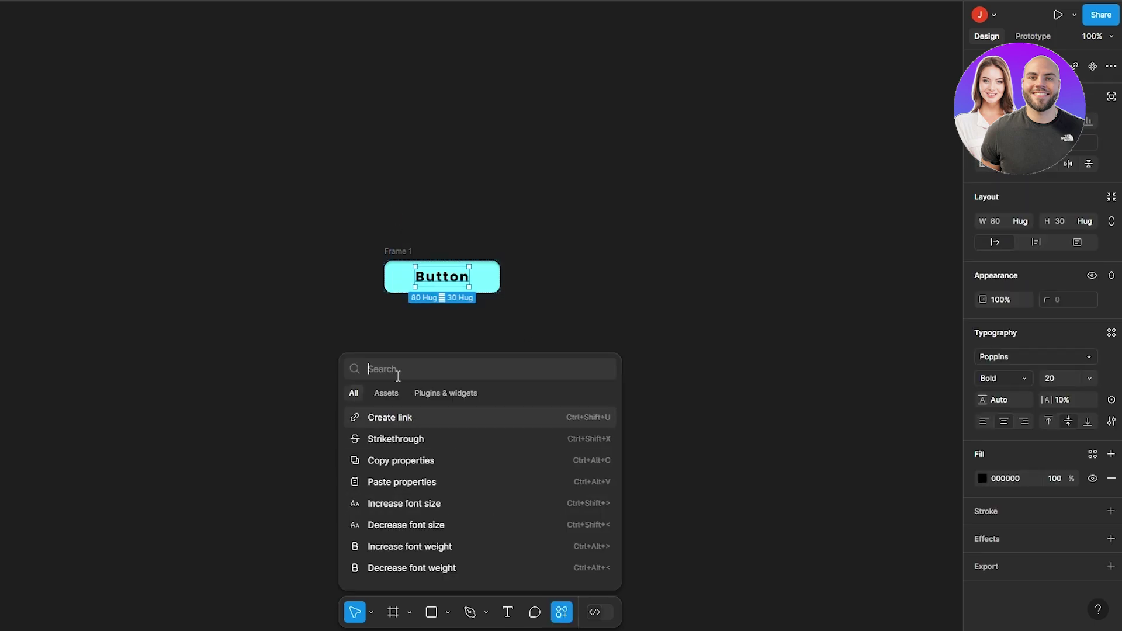
text(create)
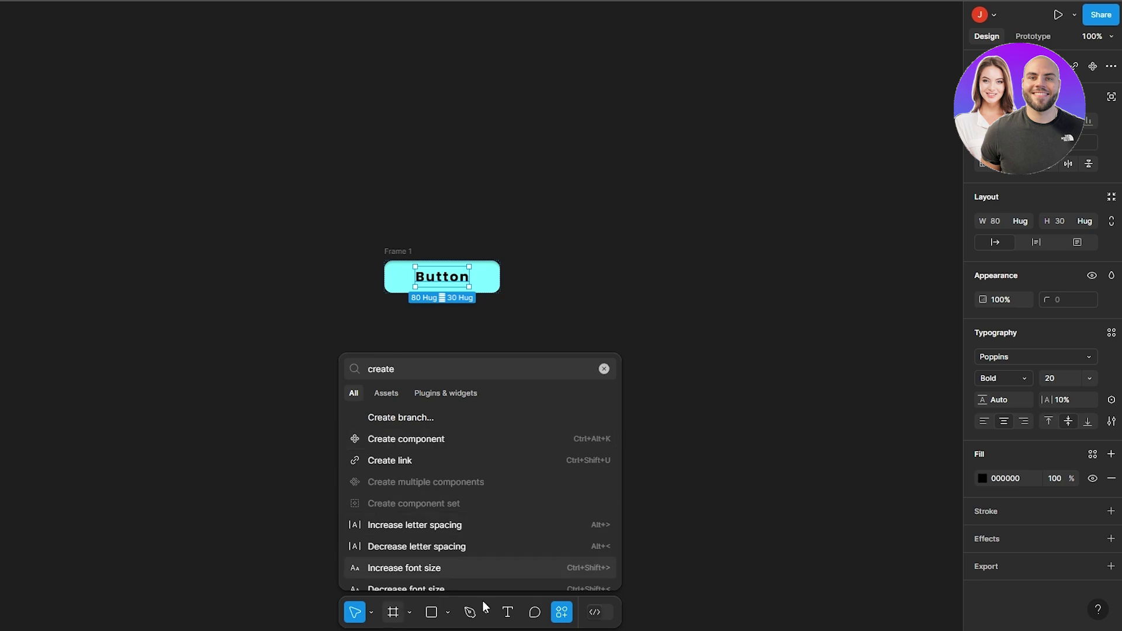
click(442, 444)
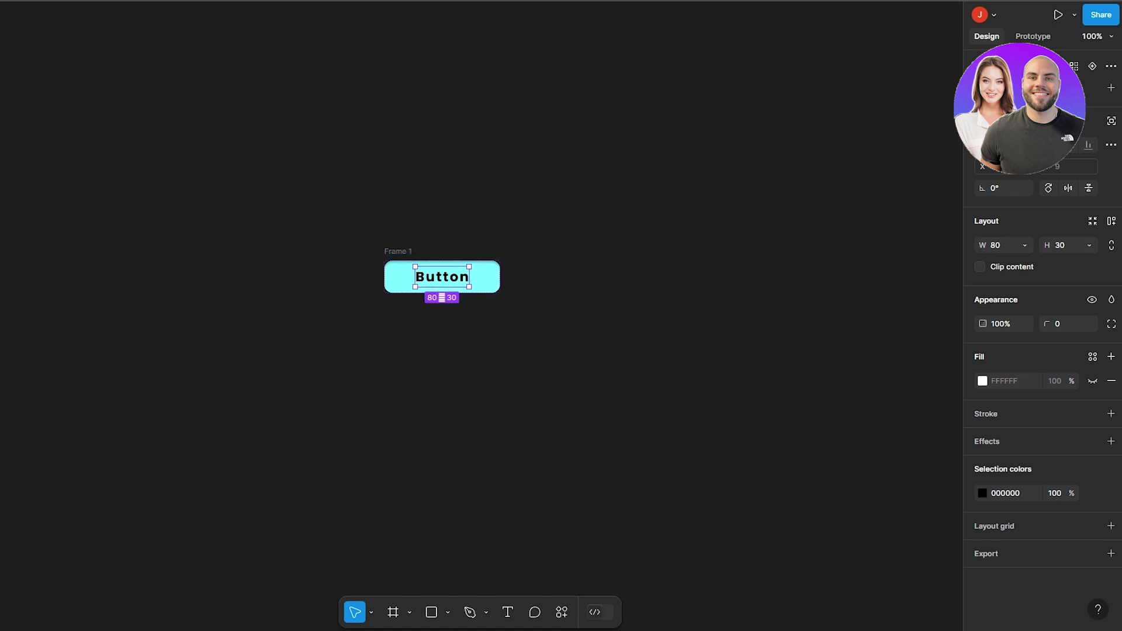
click(390, 335)
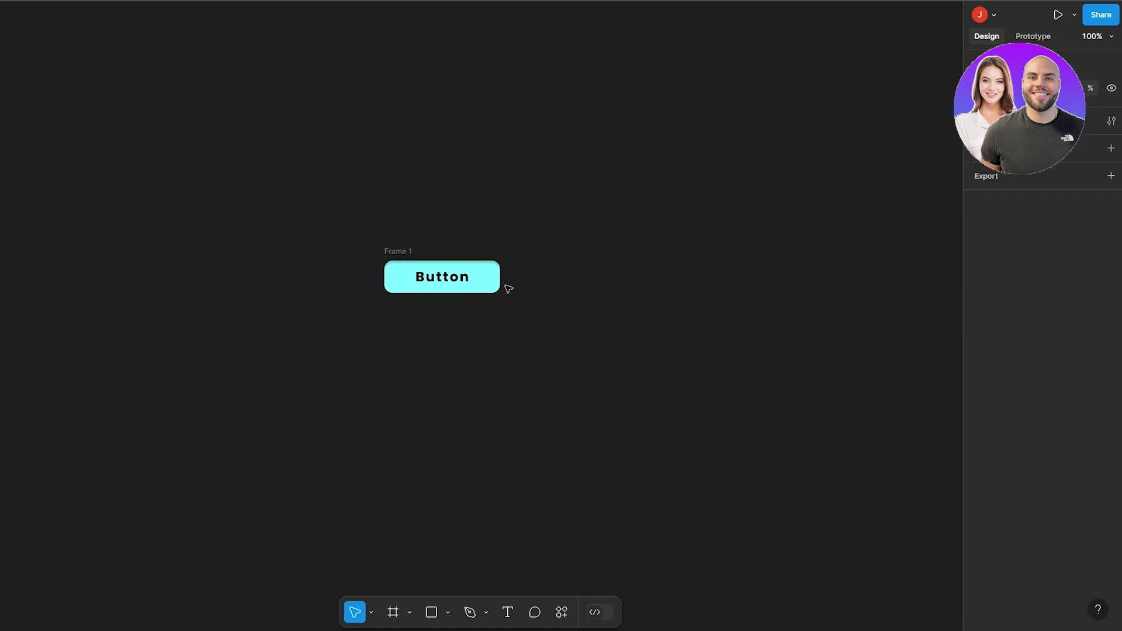
Turn the whole cyan button frame into a component and remove the separate label component beside it
click(495, 286)
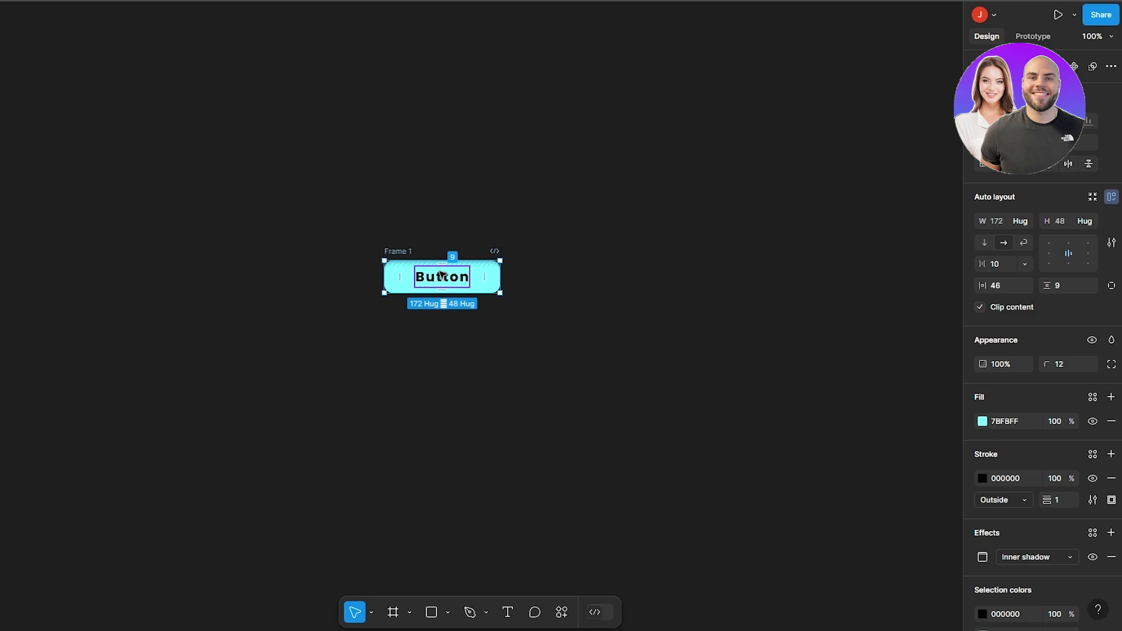
double_click(459, 286)
key(ctrl+alt+k)
key(ctrl+alt+k)
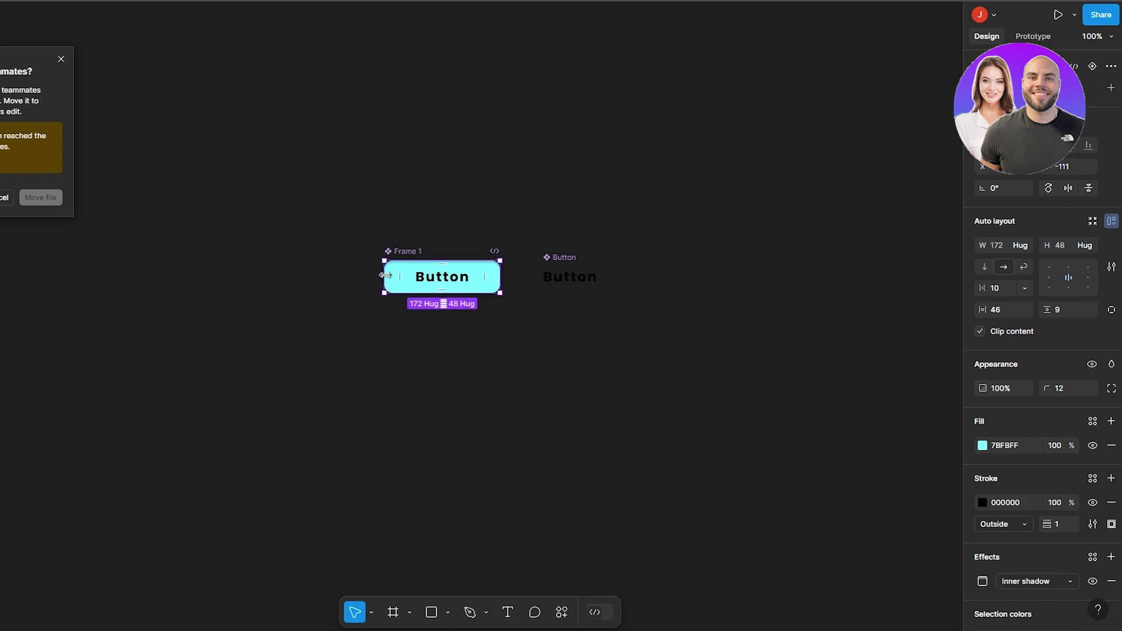
click(5, 197)
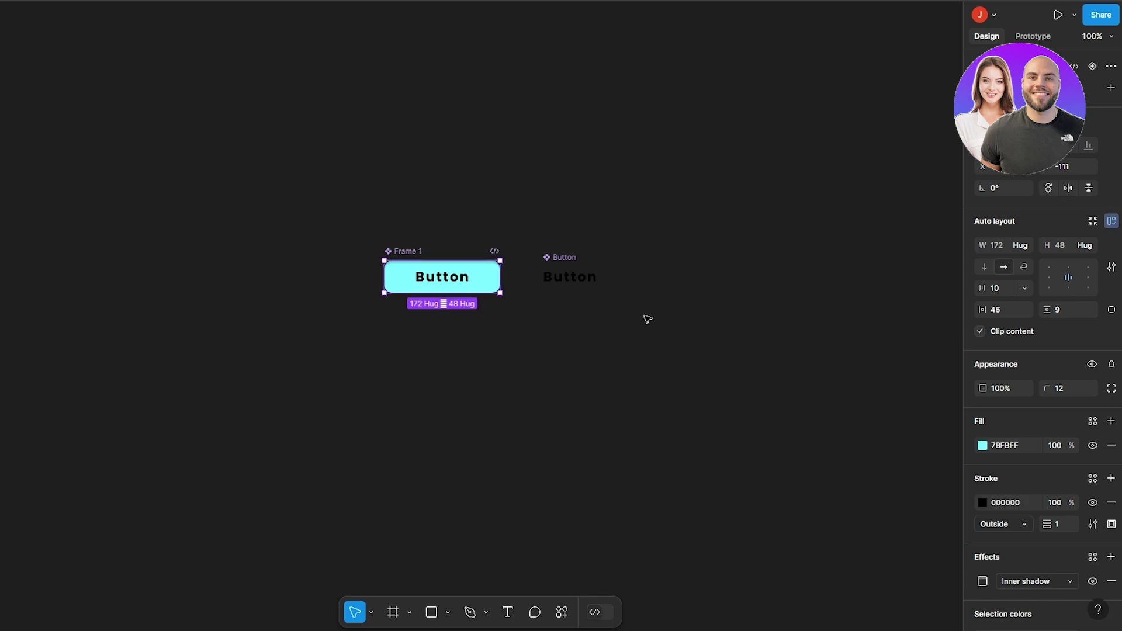
click(577, 278)
drag(680, 354, 548, 246)
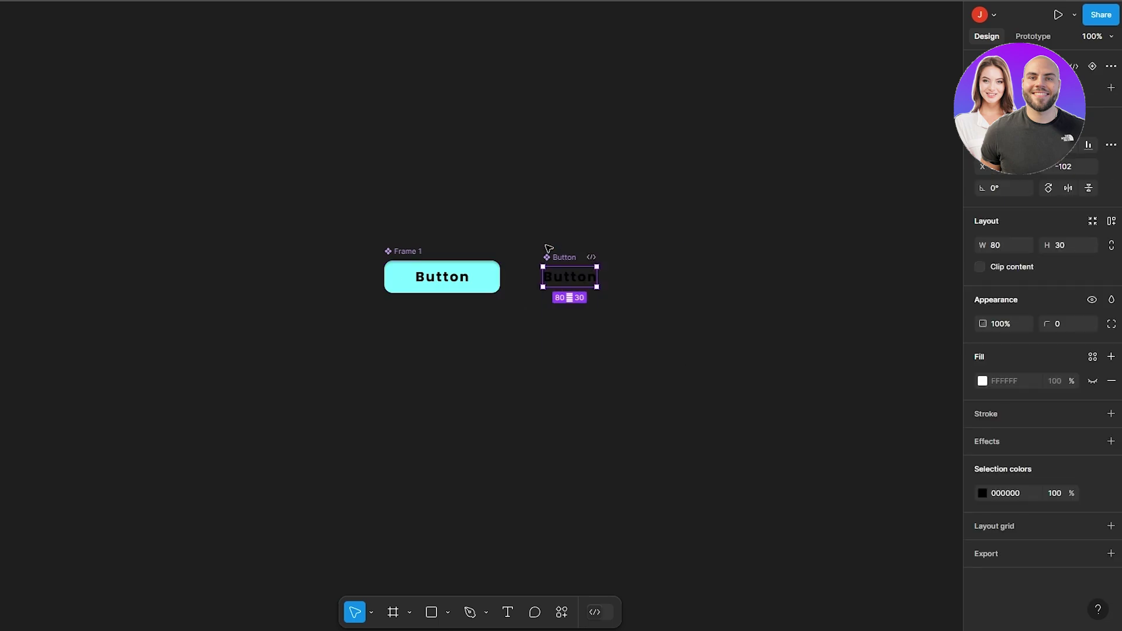
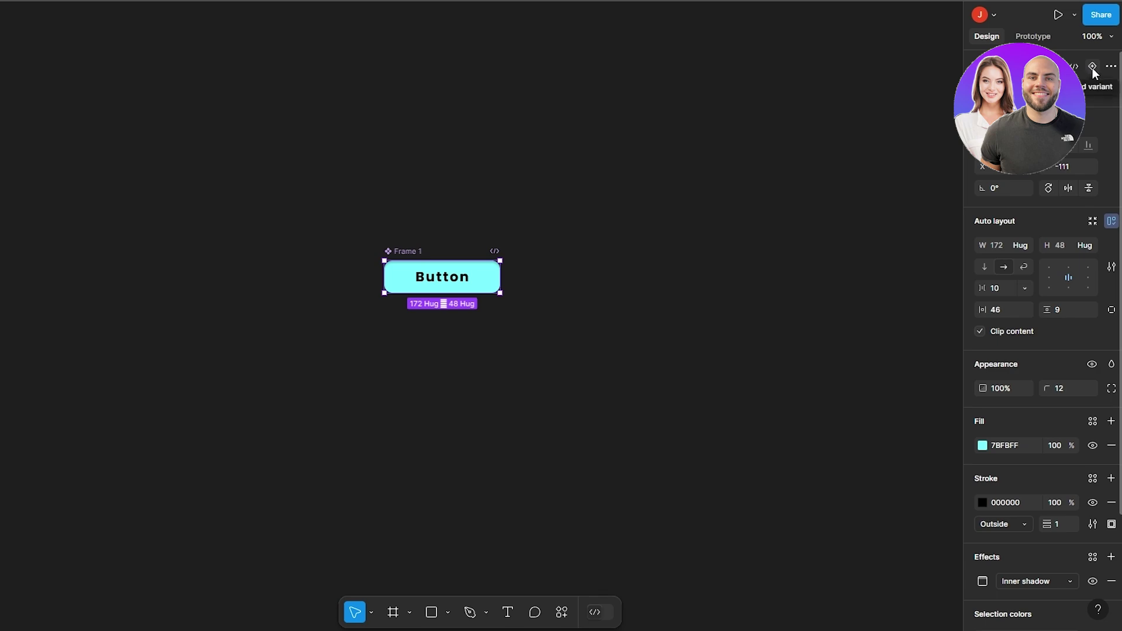
Add two variants to the cyan button component so the set holds three stacked buttons
click(1092, 66)
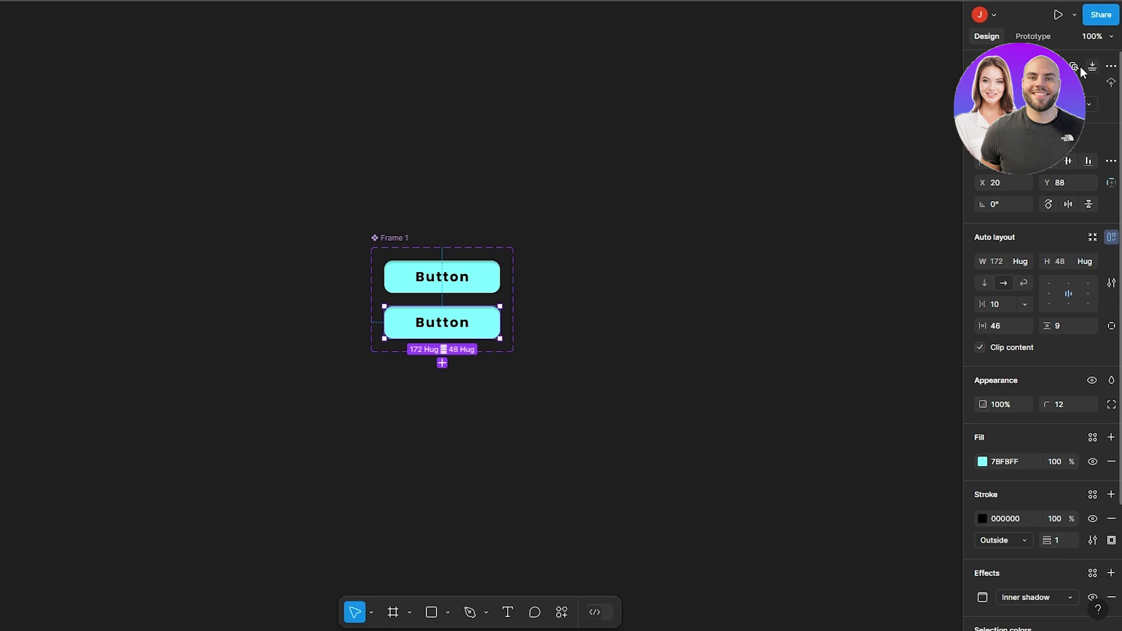
click(609, 386)
drag(601, 454, 301, 206)
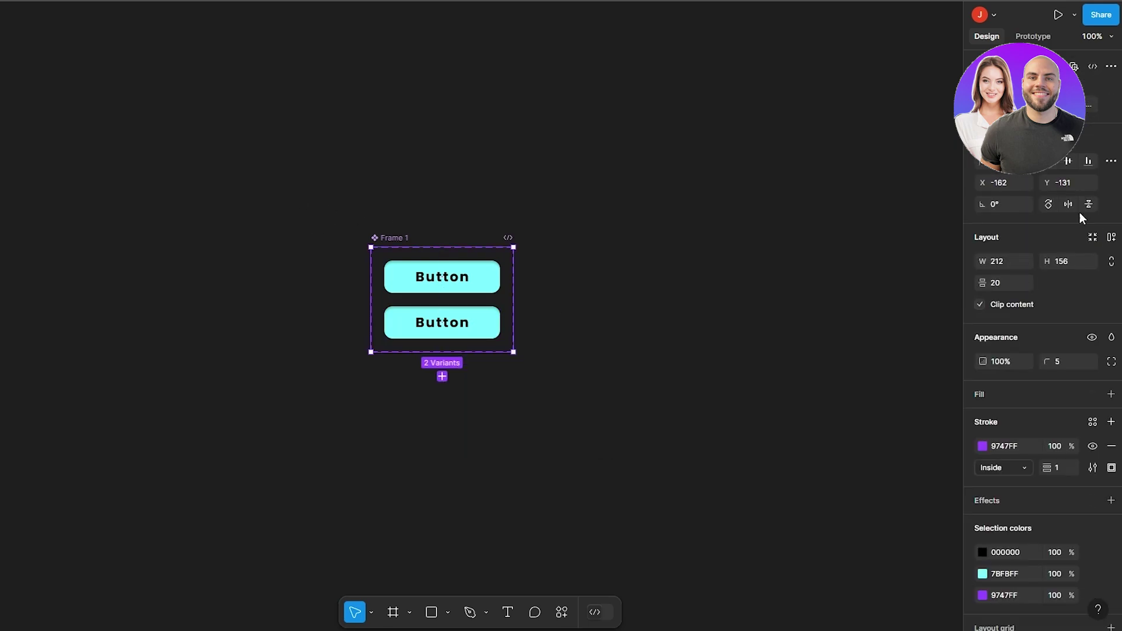
click(1088, 68)
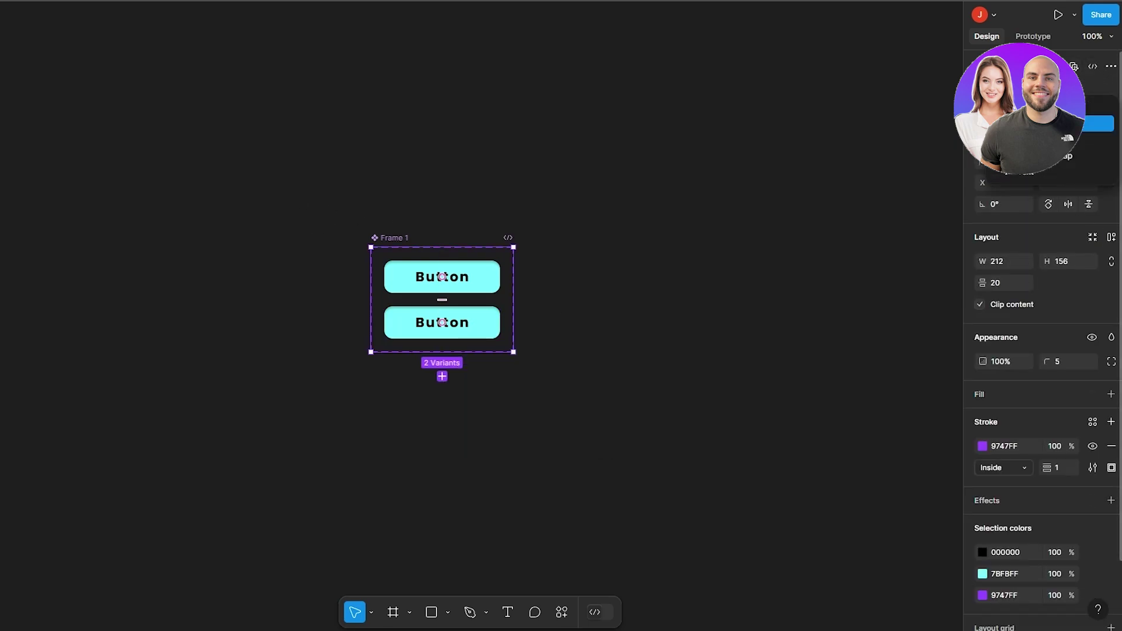
click(1112, 66)
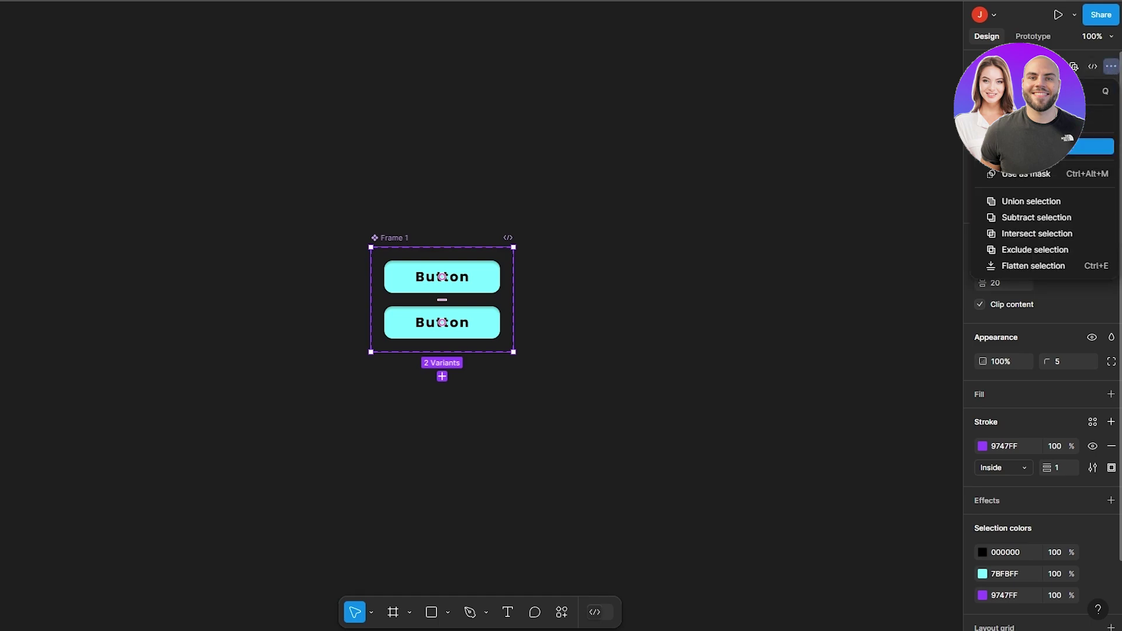
click(1090, 146)
click(606, 324)
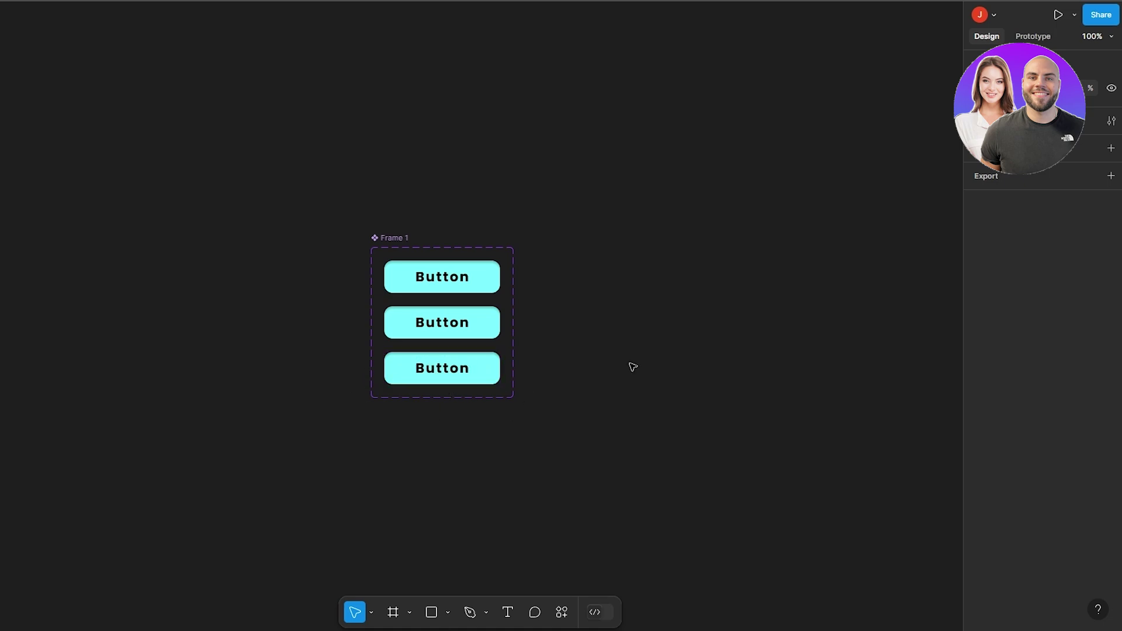
Move the three-button component set to about X -197, Y -197 and select its top variant
drag(707, 478, 442, 257)
scroll(441, 257, down, 2)
scroll(441, 257, right, 1)
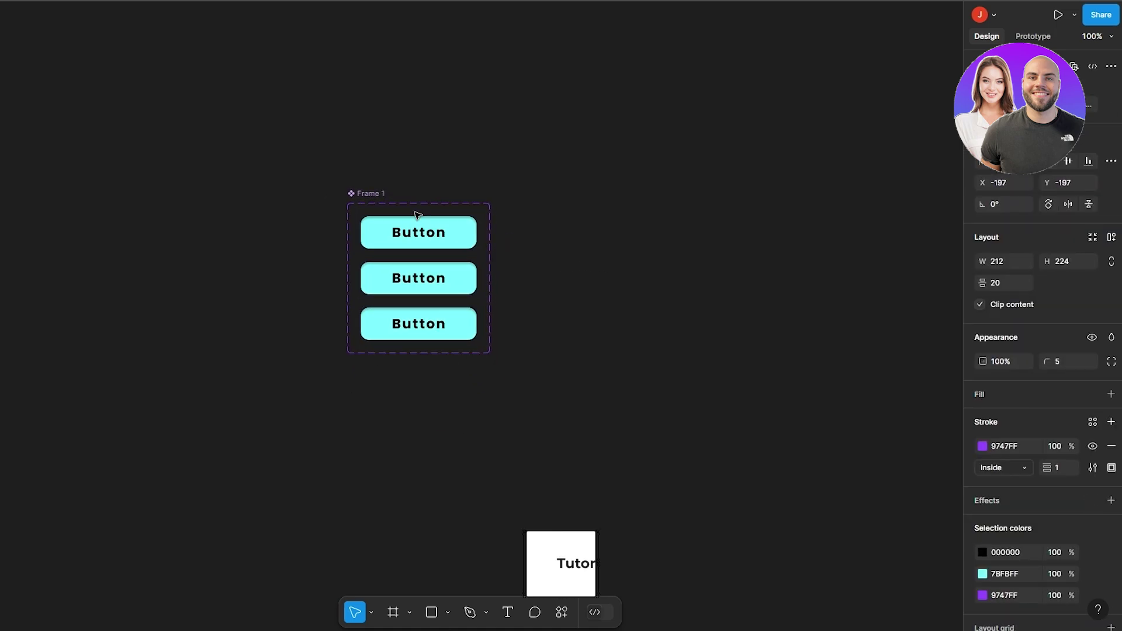
click(524, 243)
click(454, 232)
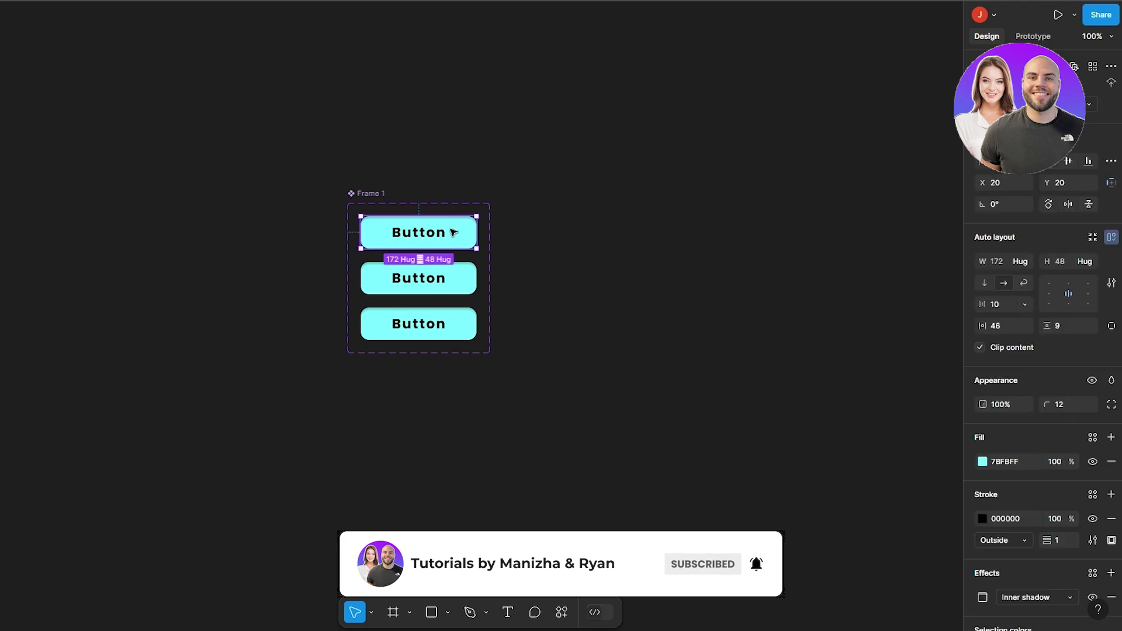
Undo the two added variants of the cyan button component so only the single button component remains
click(556, 170)
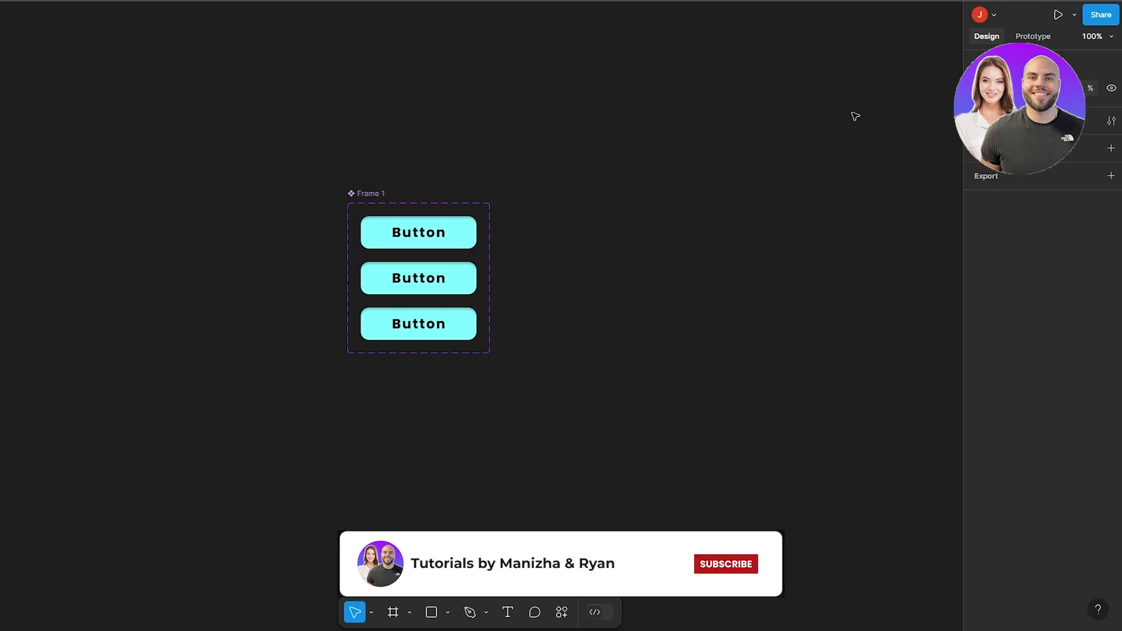
click(434, 335)
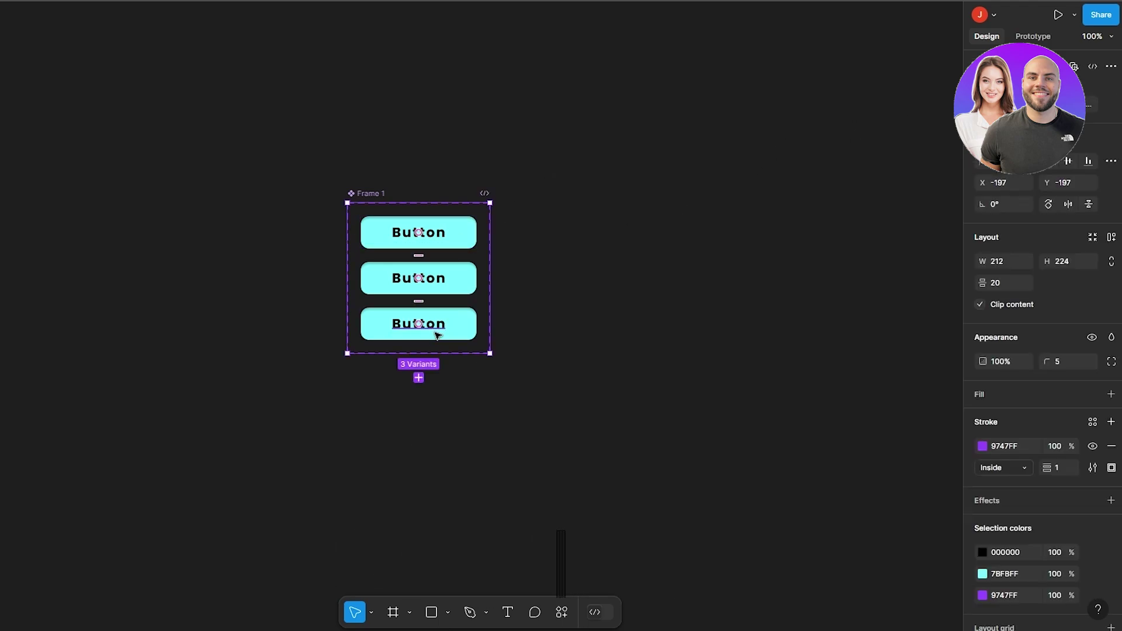
key(ctrl+z)
key(ctrl+z)
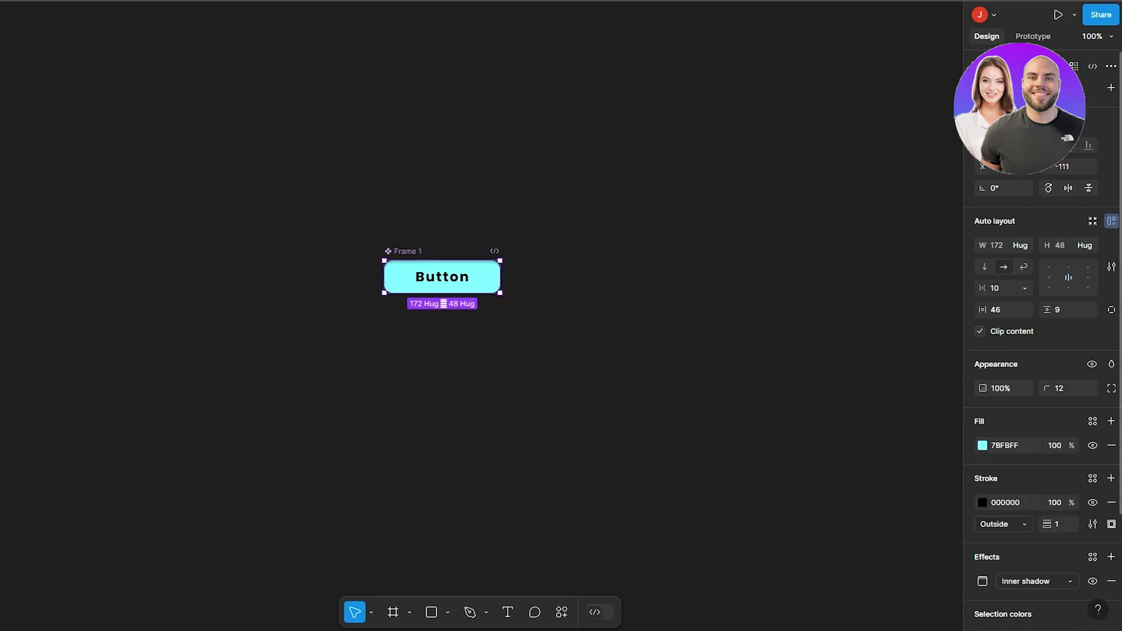
Add two variants again to the single cyan button component, giving a set of three stacked buttons
click(581, 359)
click(444, 275)
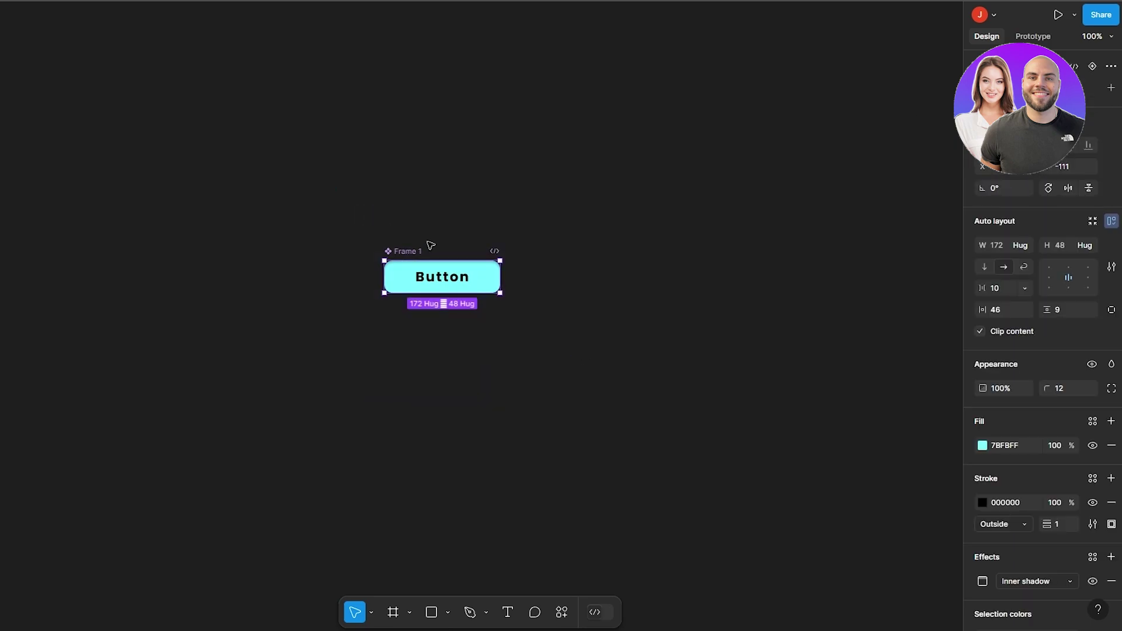
click(1092, 67)
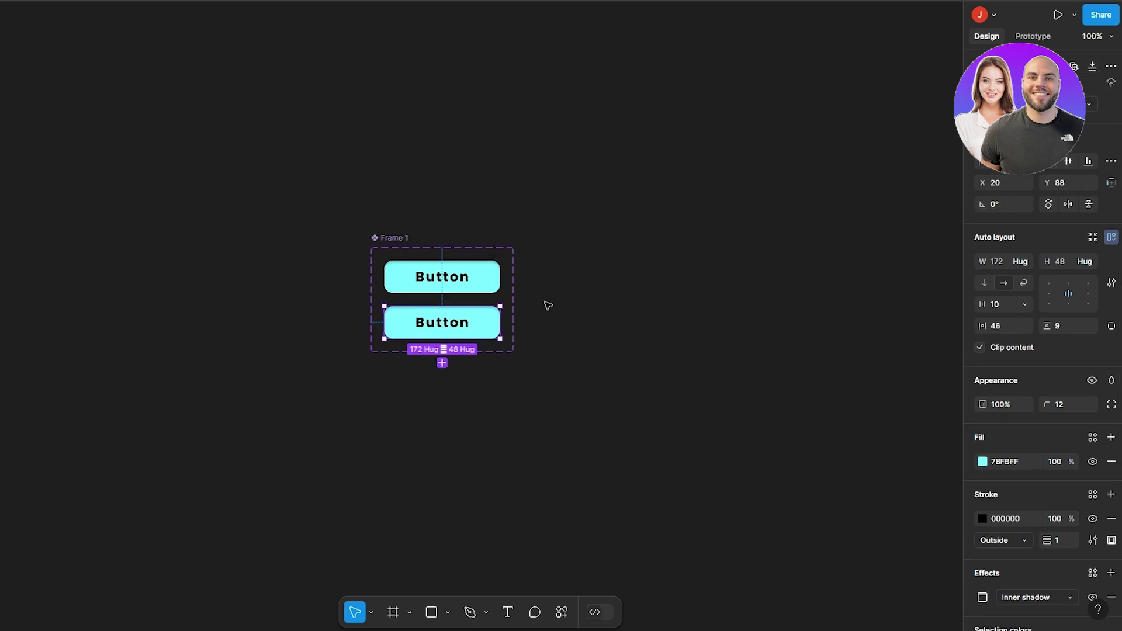
click(1110, 66)
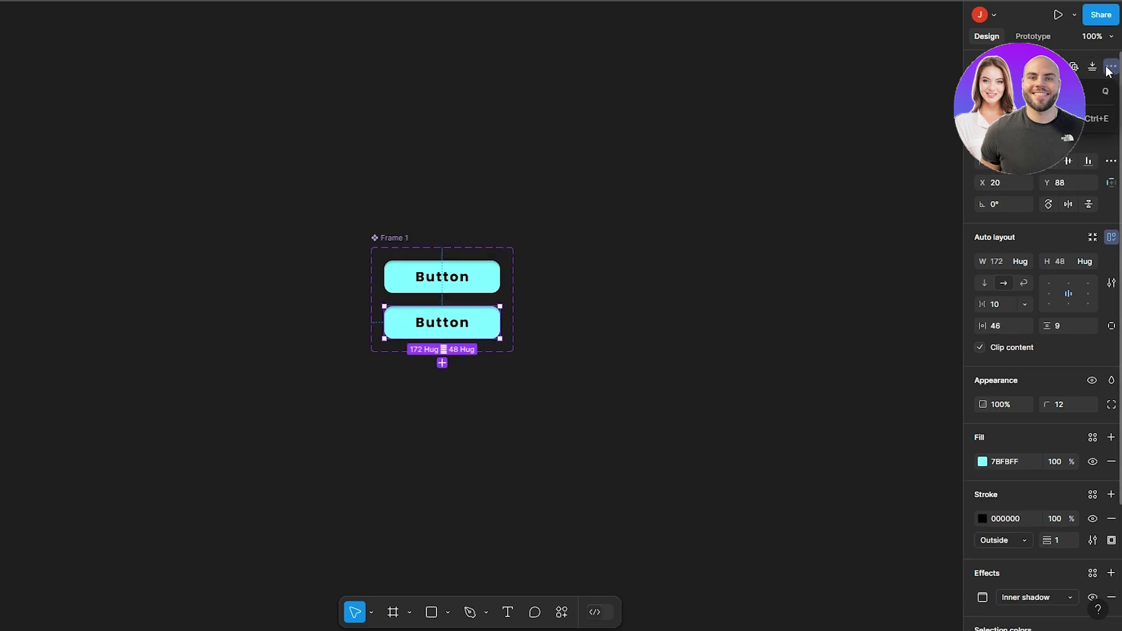
click(480, 296)
click(562, 269)
drag(567, 362, 377, 205)
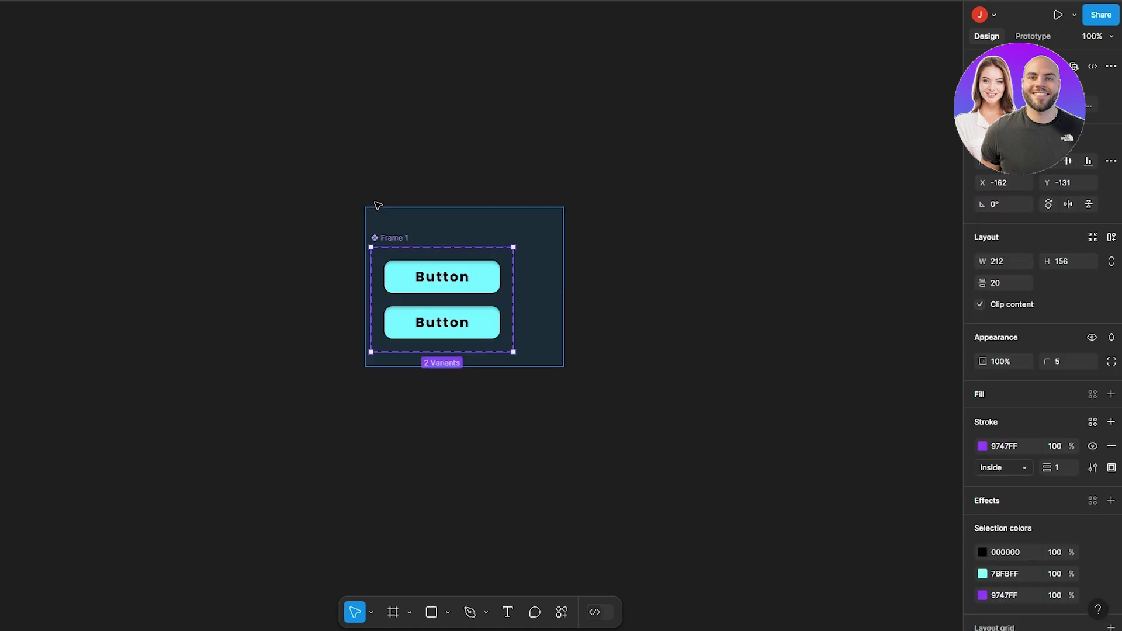
click(1110, 67)
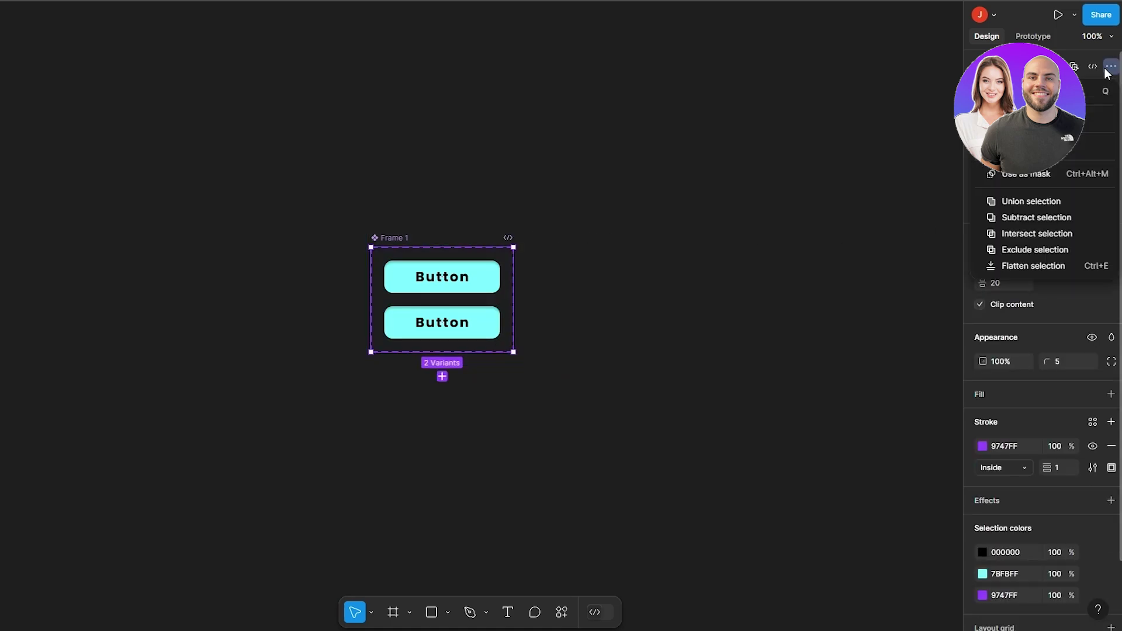
click(1099, 147)
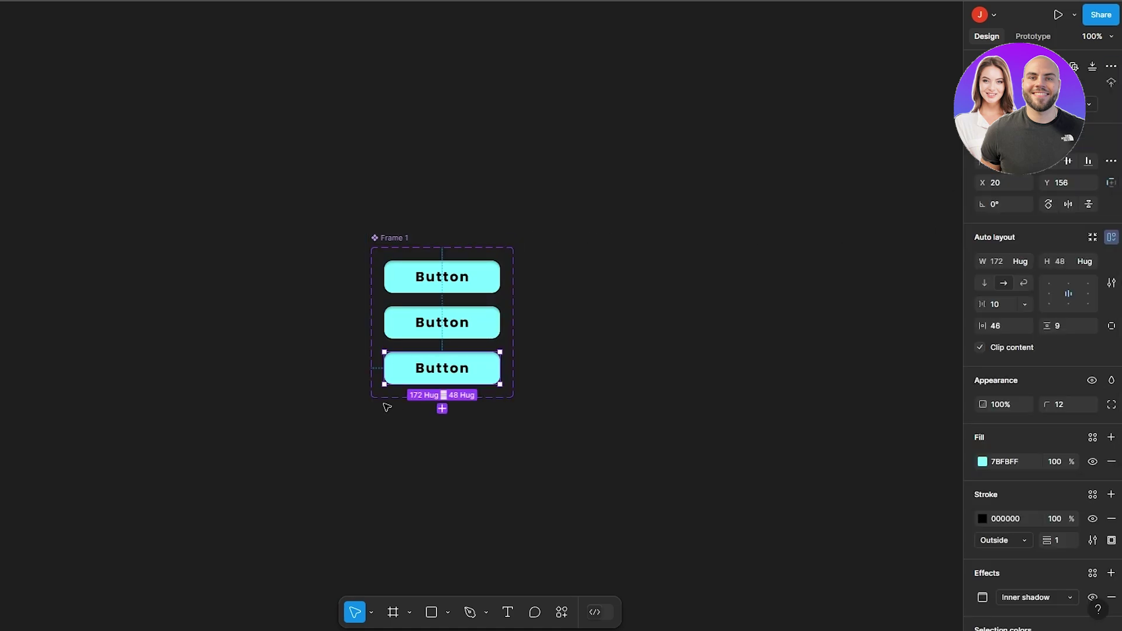
click(593, 419)
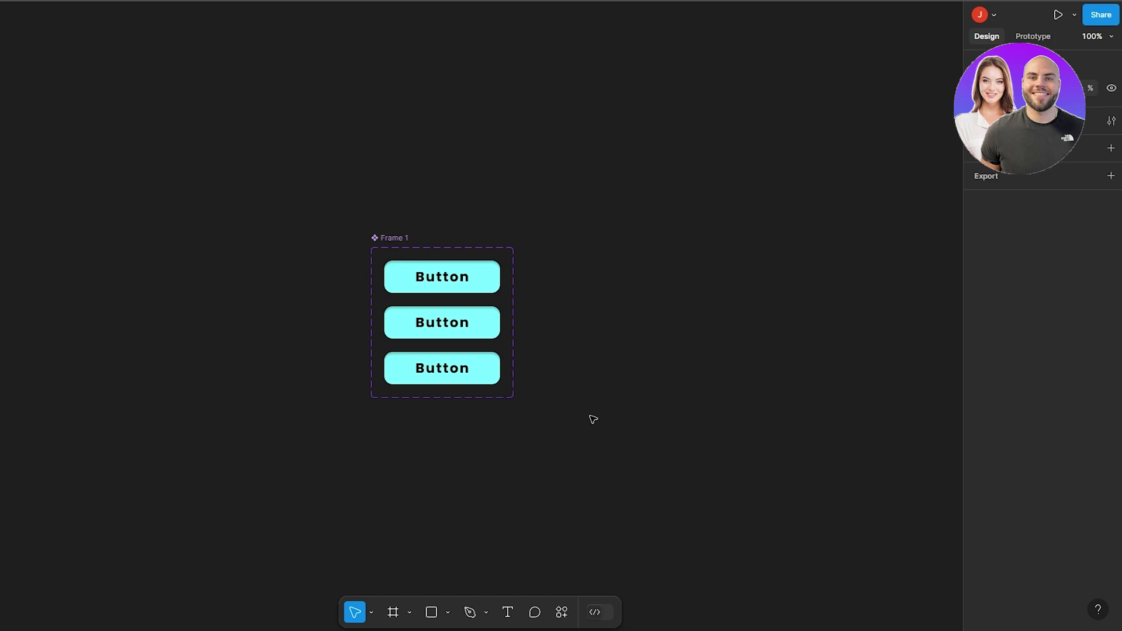
Examine the variant property options of the top button and inspect each of the three variants in turn
click(497, 284)
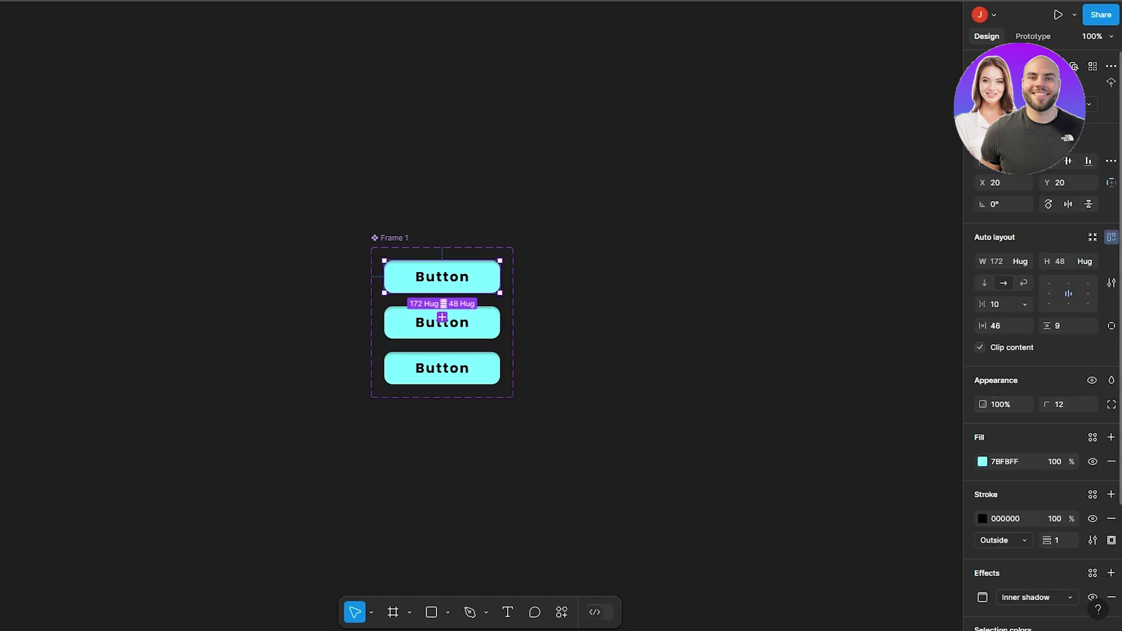
click(1088, 107)
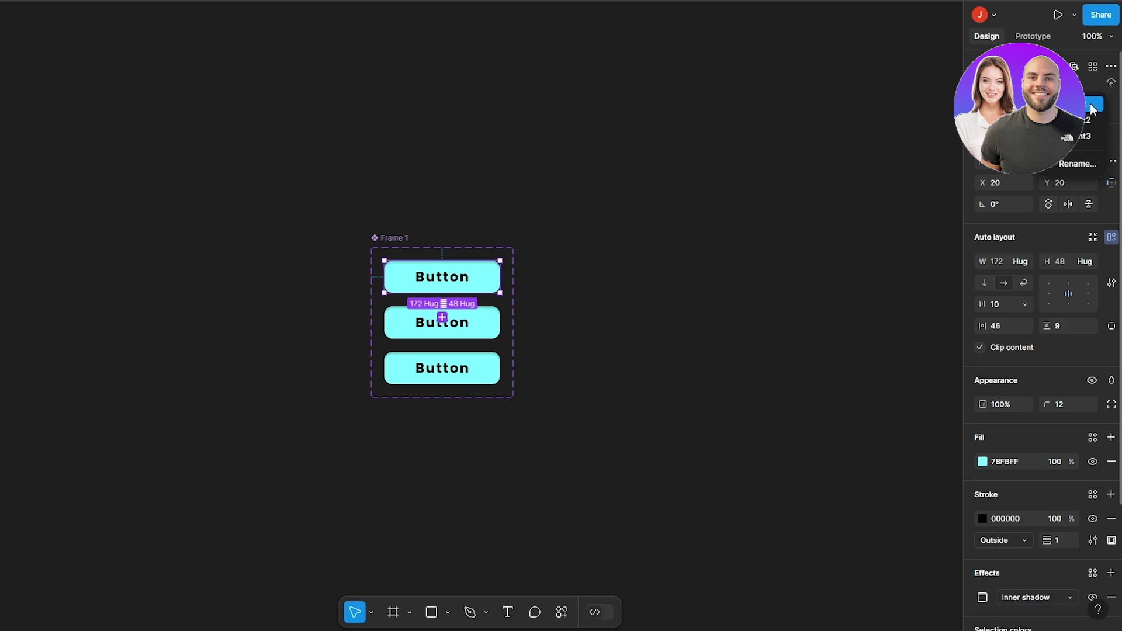
click(1091, 109)
click(491, 325)
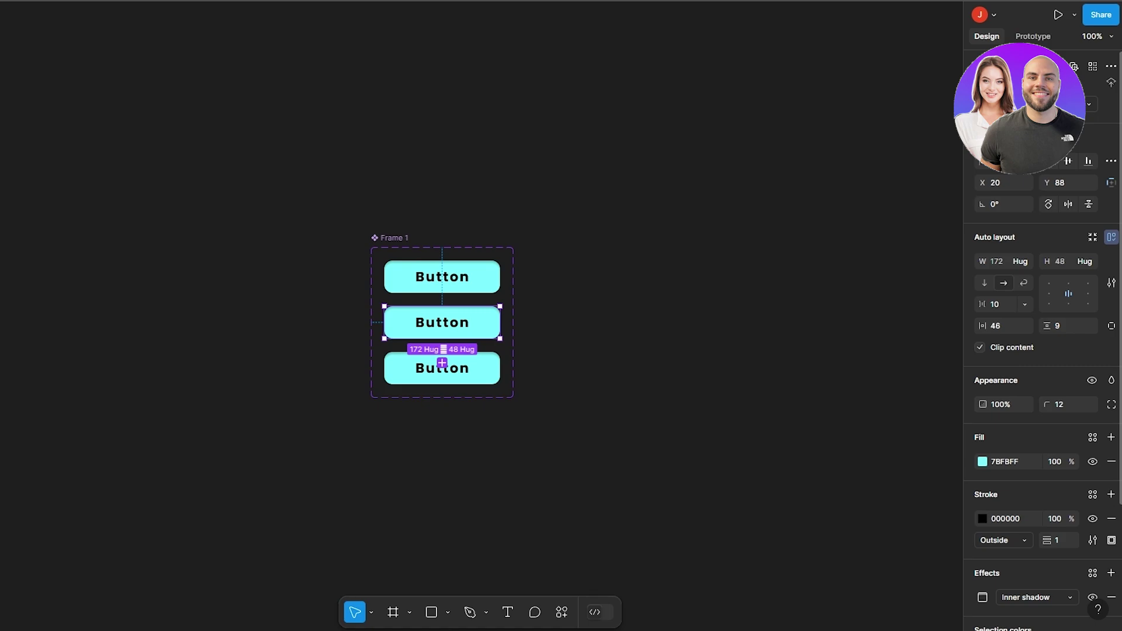
click(459, 377)
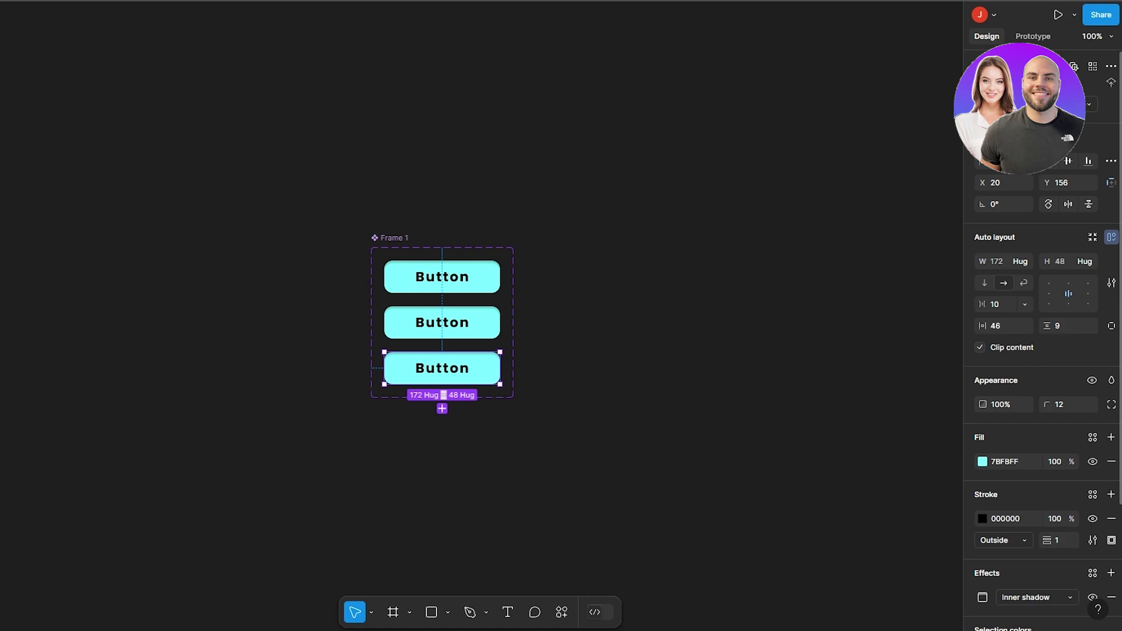
click(644, 396)
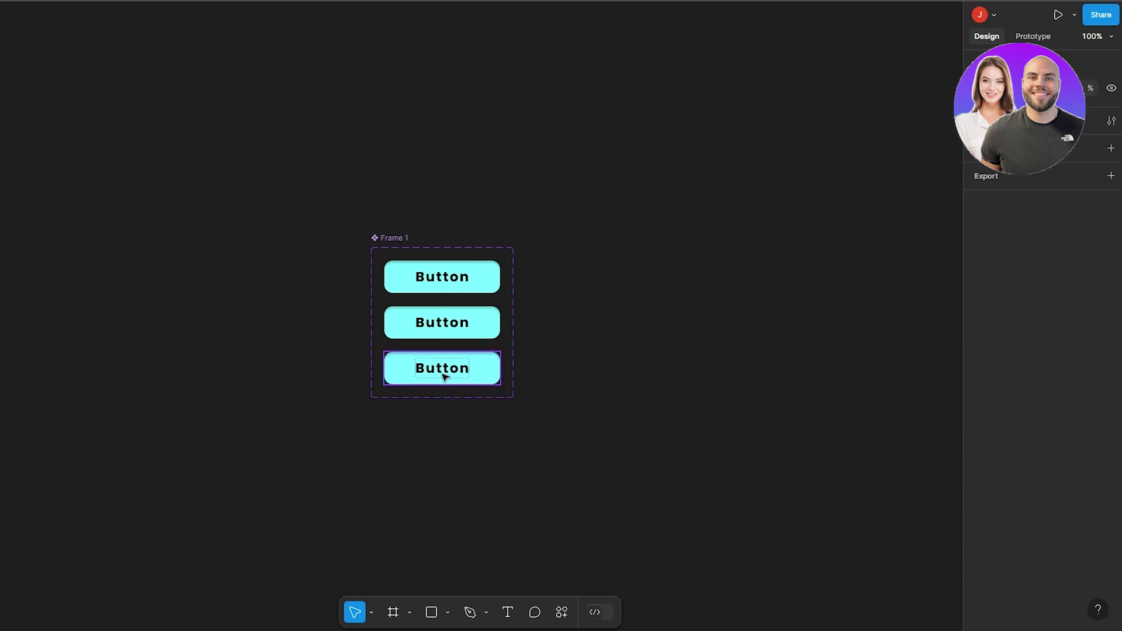
Add a second fill above the cyan fill of the middle button variant
scroll(564, 374, up, 1)
scroll(564, 375, up, 10)
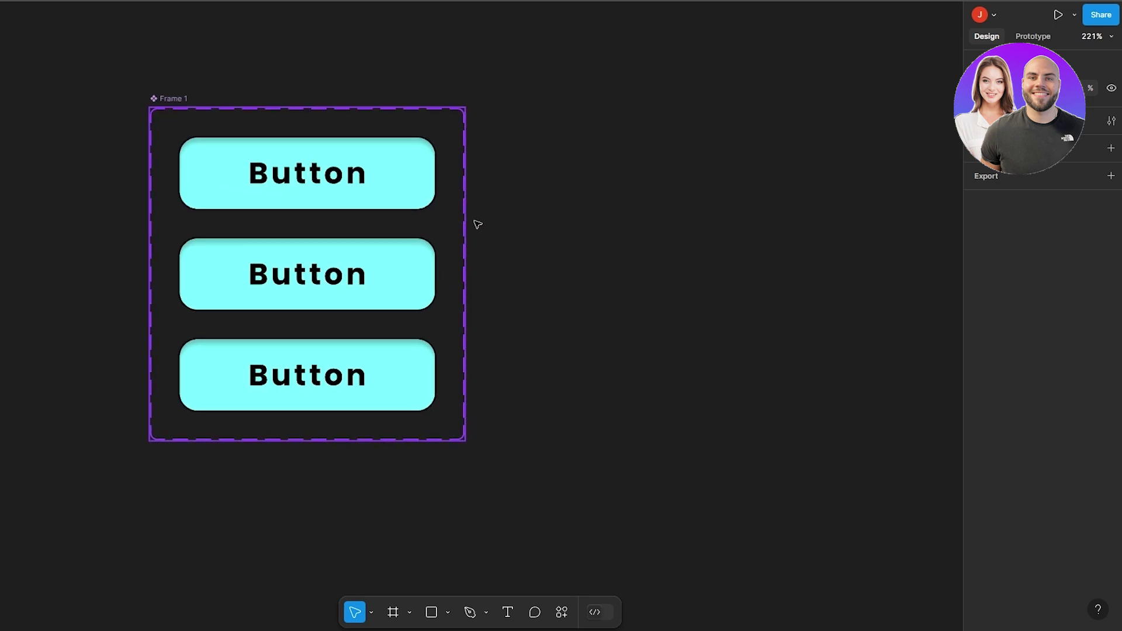
scroll(494, 144, down, 2)
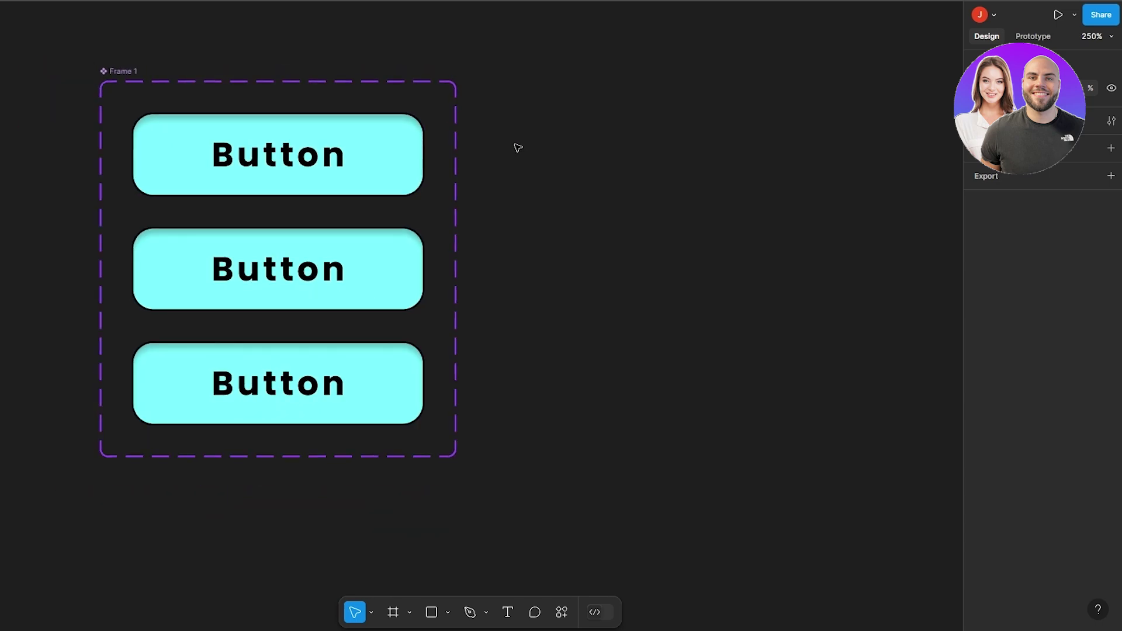
drag(514, 144, 539, 175)
right_click(494, 144)
click(493, 158)
scroll(510, 190, left, 3)
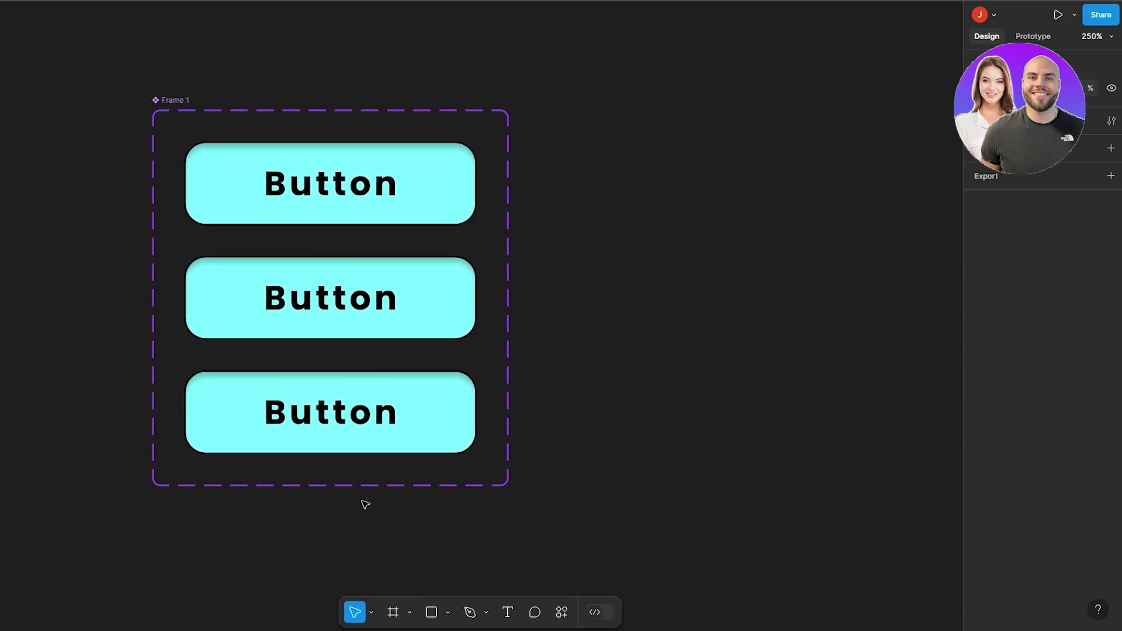
key(Tab)
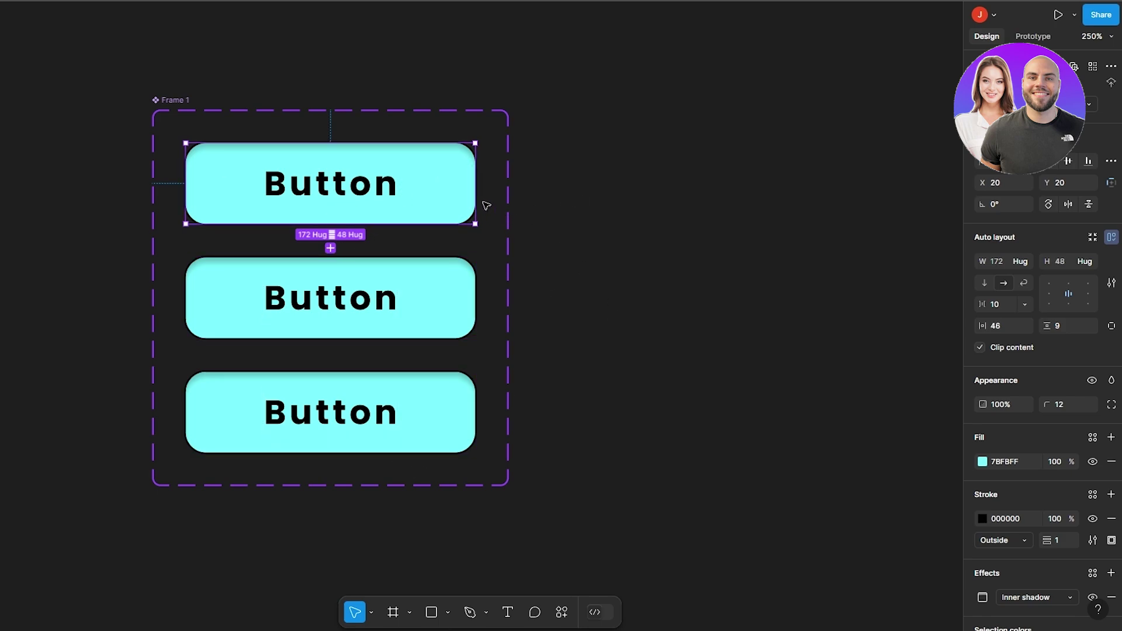
click(424, 294)
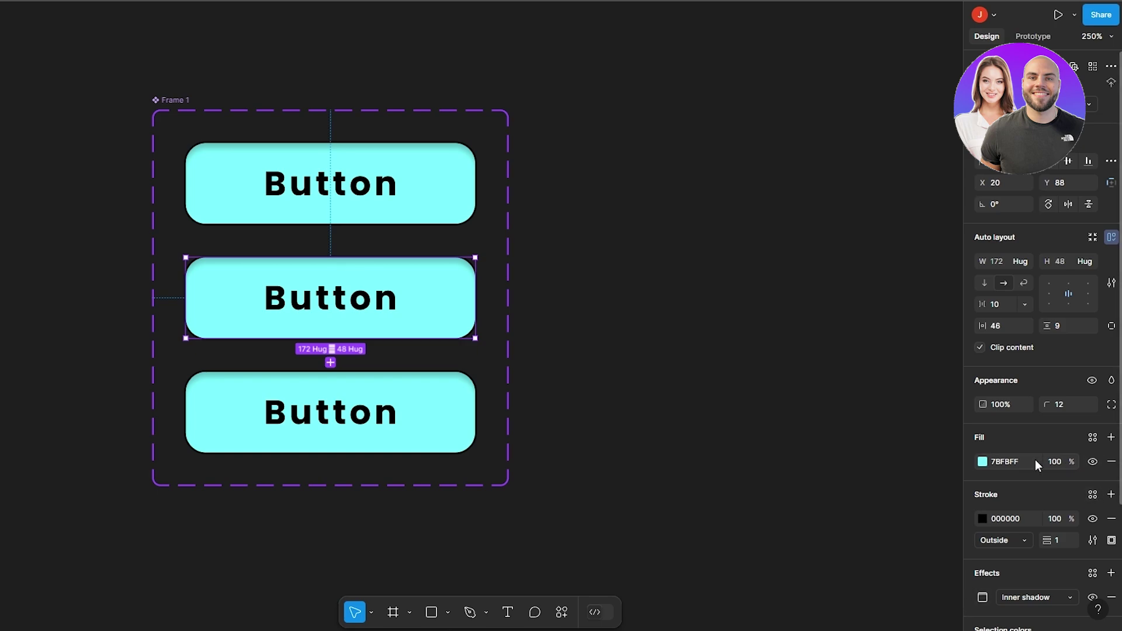
click(983, 462)
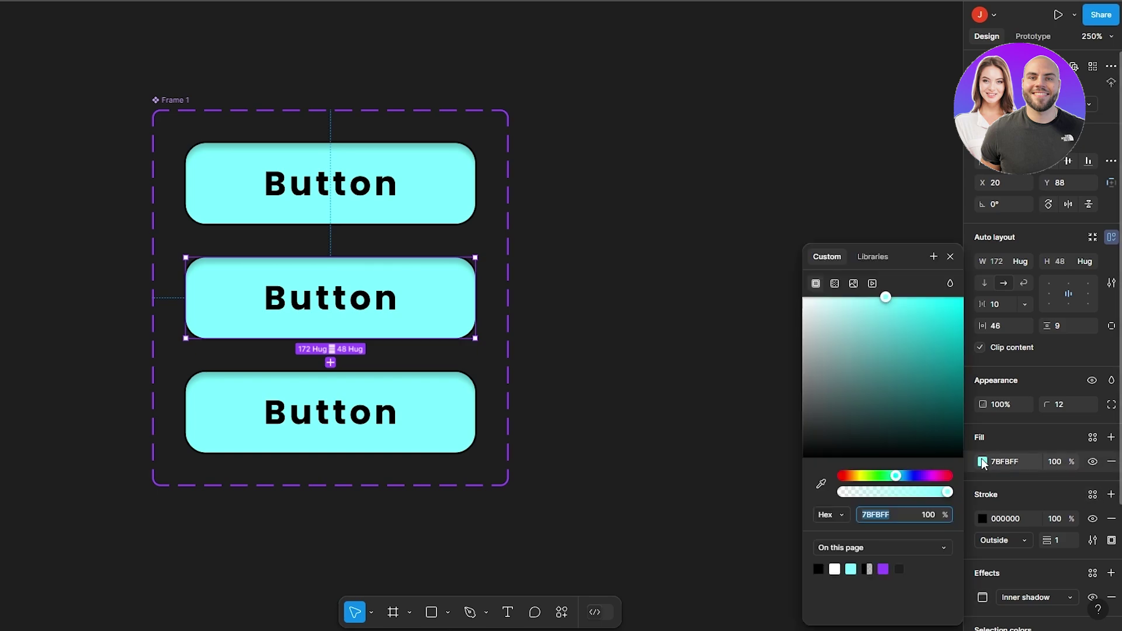
key(Escape)
click(1112, 437)
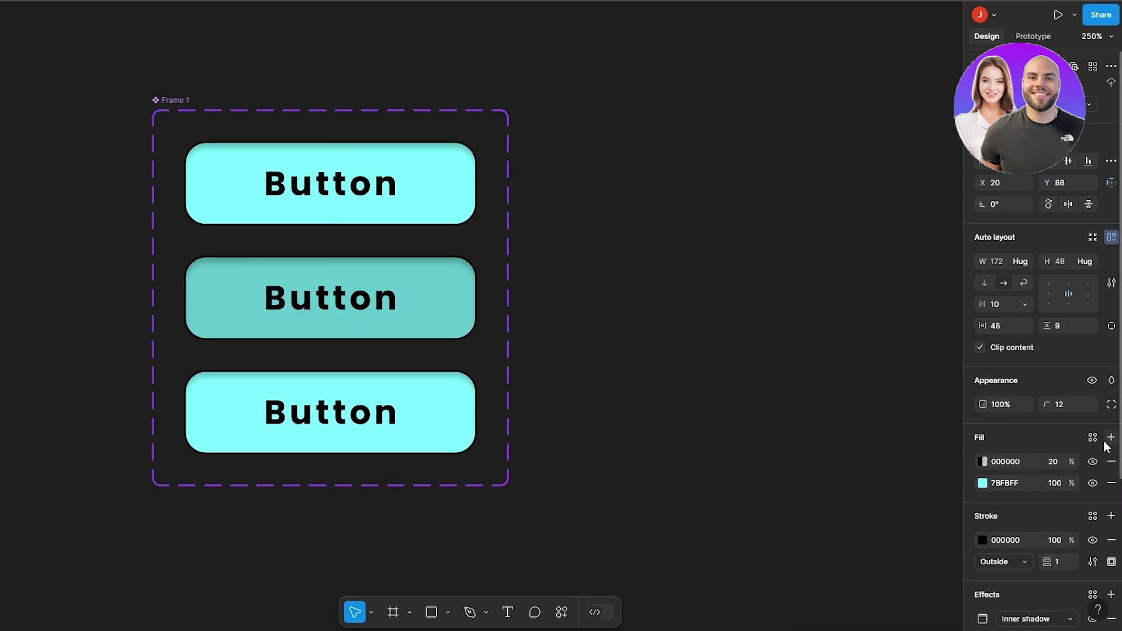
Set the middle button variant's new fill to blue 0095FF at 68% opacity
click(983, 465)
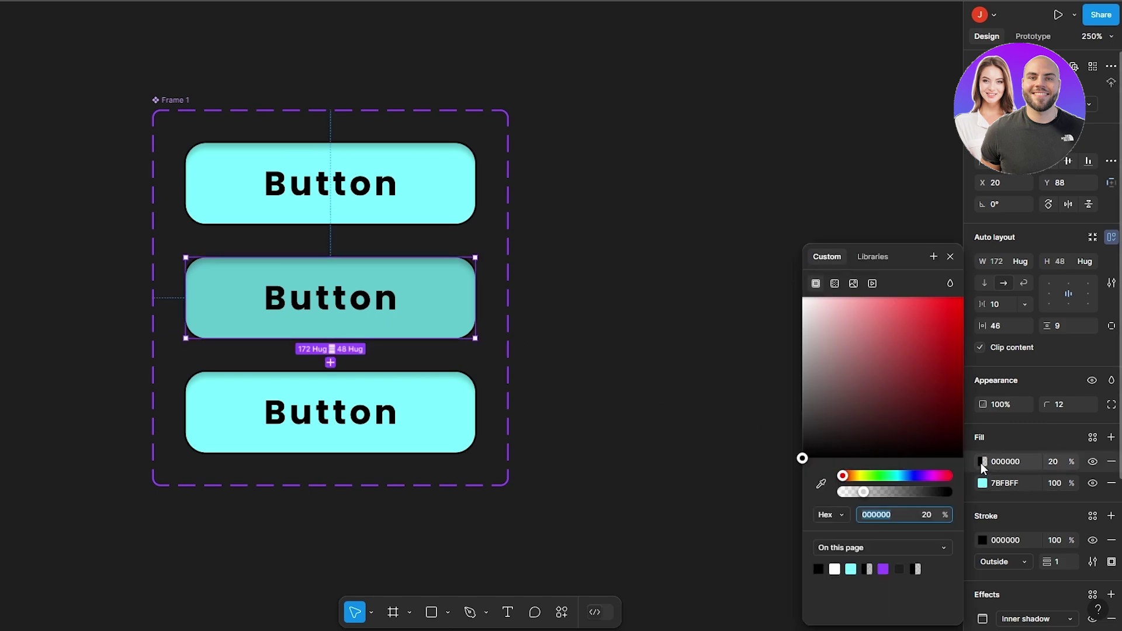
mouse_move(832, 438)
mouse_down()
mouse_move(834, 313)
mouse_move(803, 297)
mouse_up()
drag(897, 480, 913, 476)
mouse_move(871, 380)
mouse_down()
mouse_move(886, 335)
mouse_move(963, 297)
mouse_up()
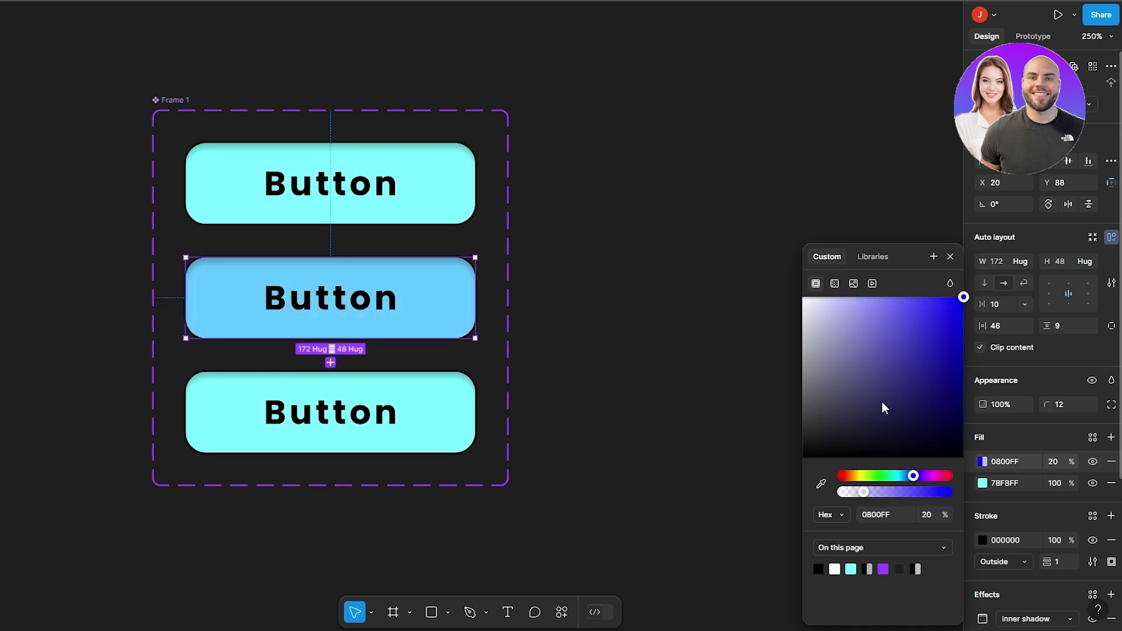
drag(910, 494, 893, 493)
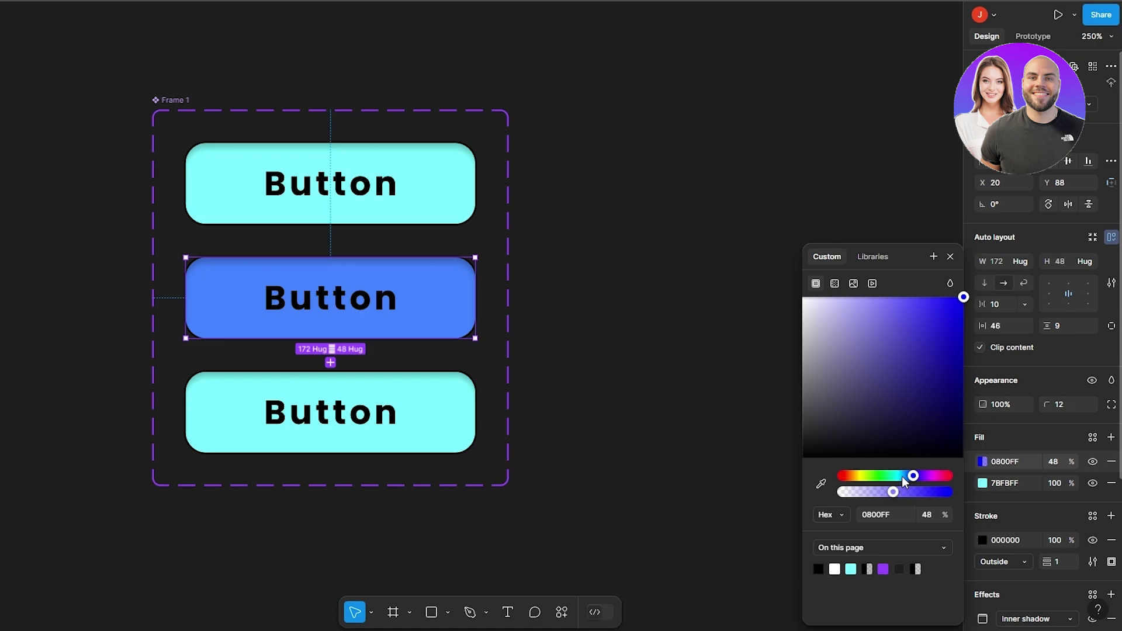
click(903, 476)
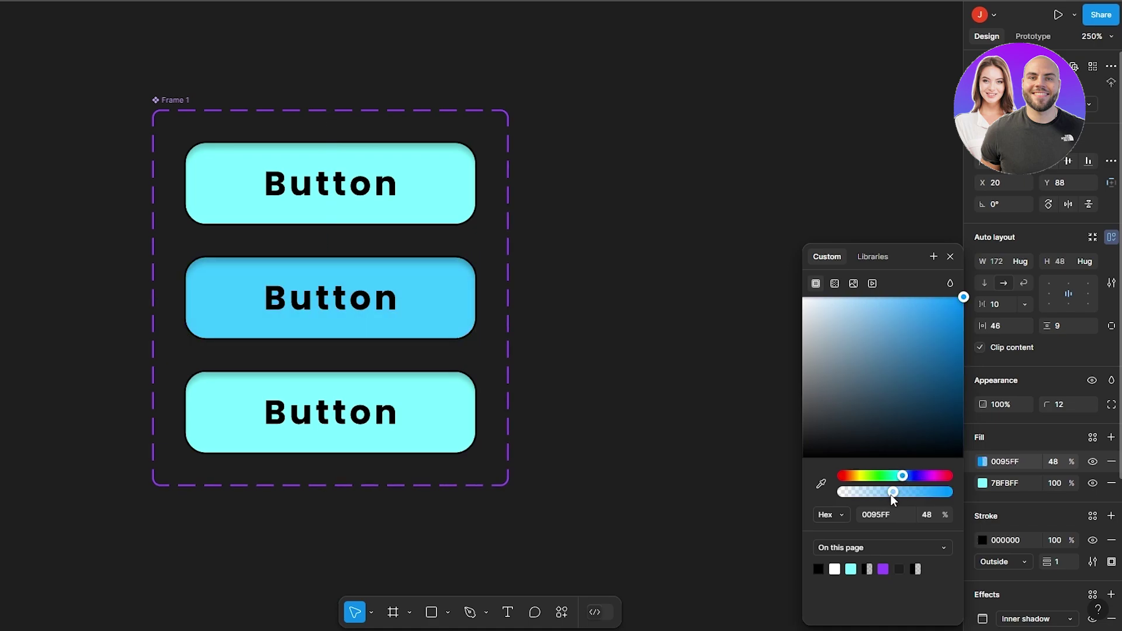
drag(896, 492, 915, 494)
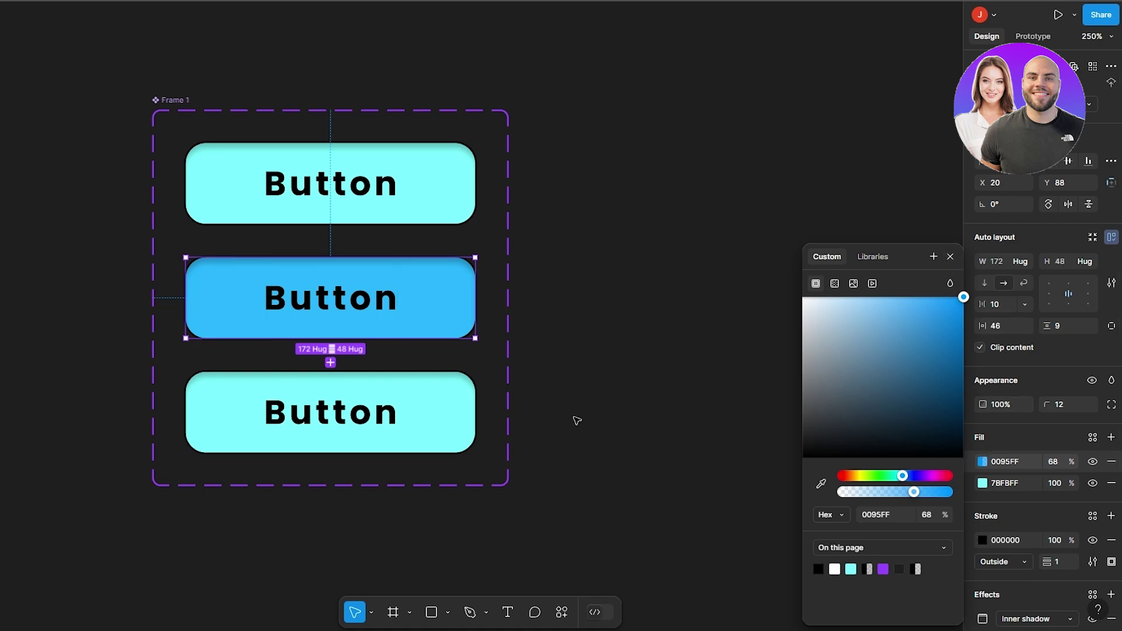
Change the bottom button variant's fill to dark teal 009FA5 and clear the selection
click(406, 417)
click(449, 428)
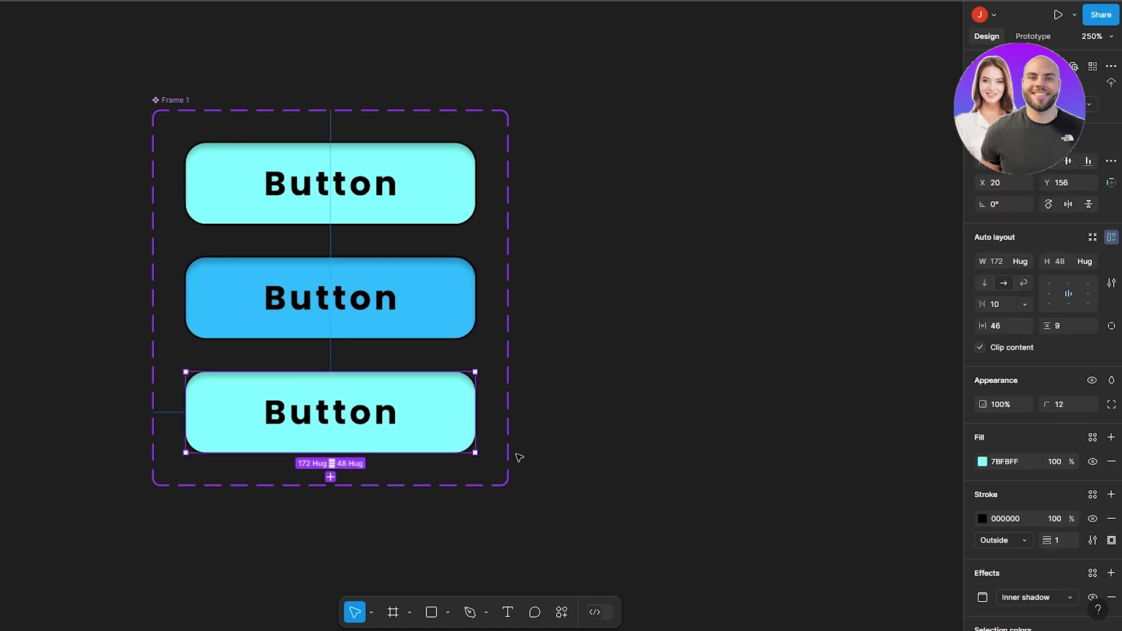
click(983, 462)
drag(840, 345, 968, 359)
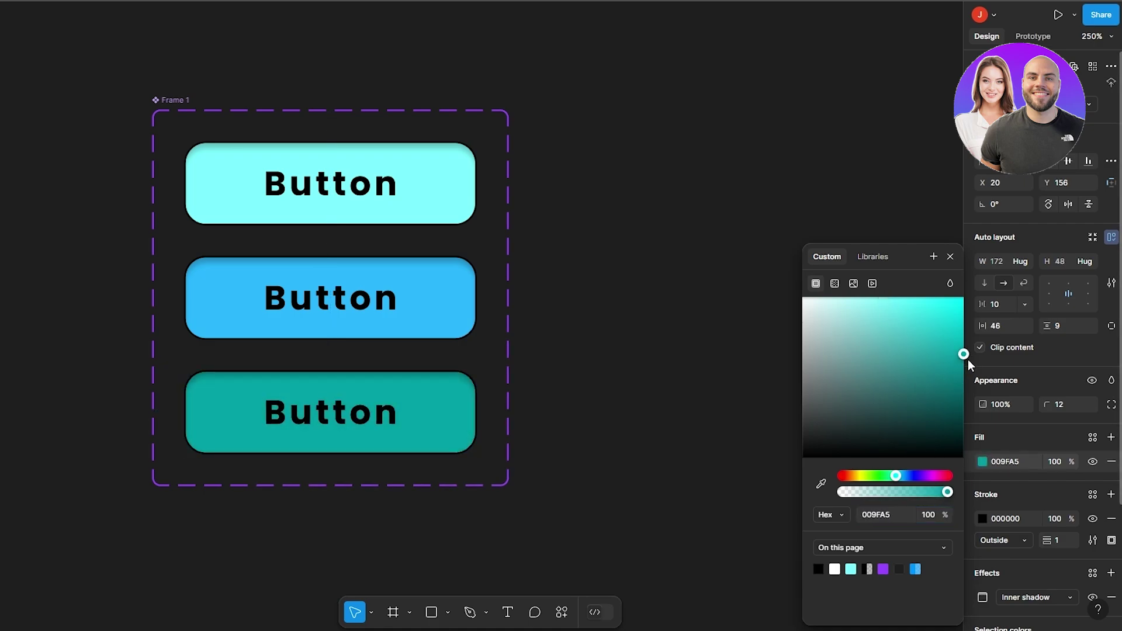
click(995, 364)
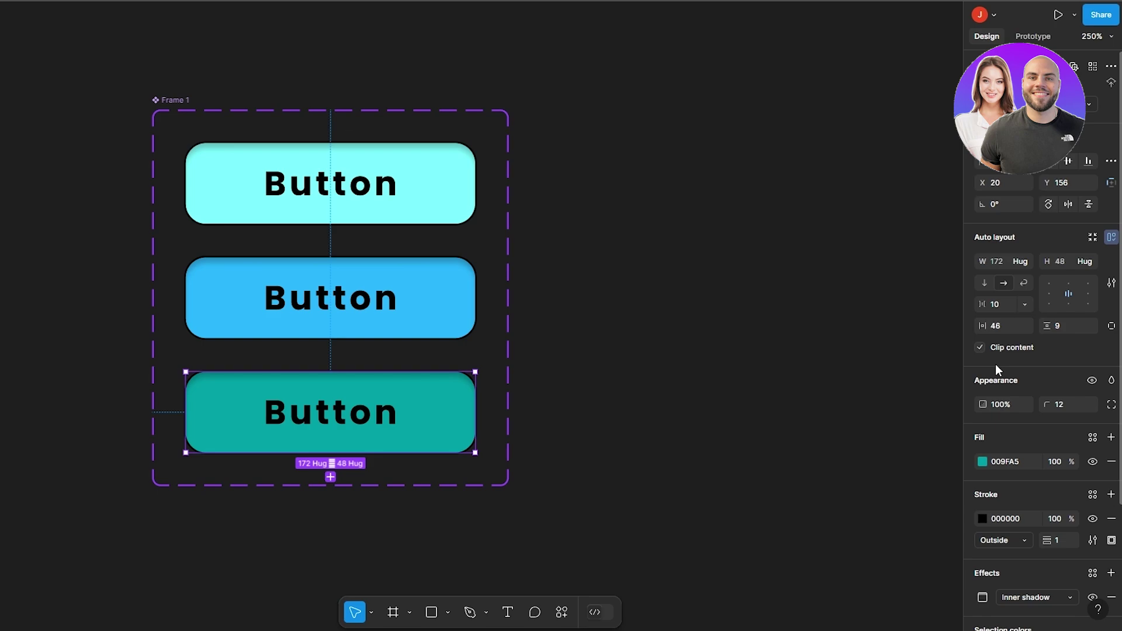
click(528, 329)
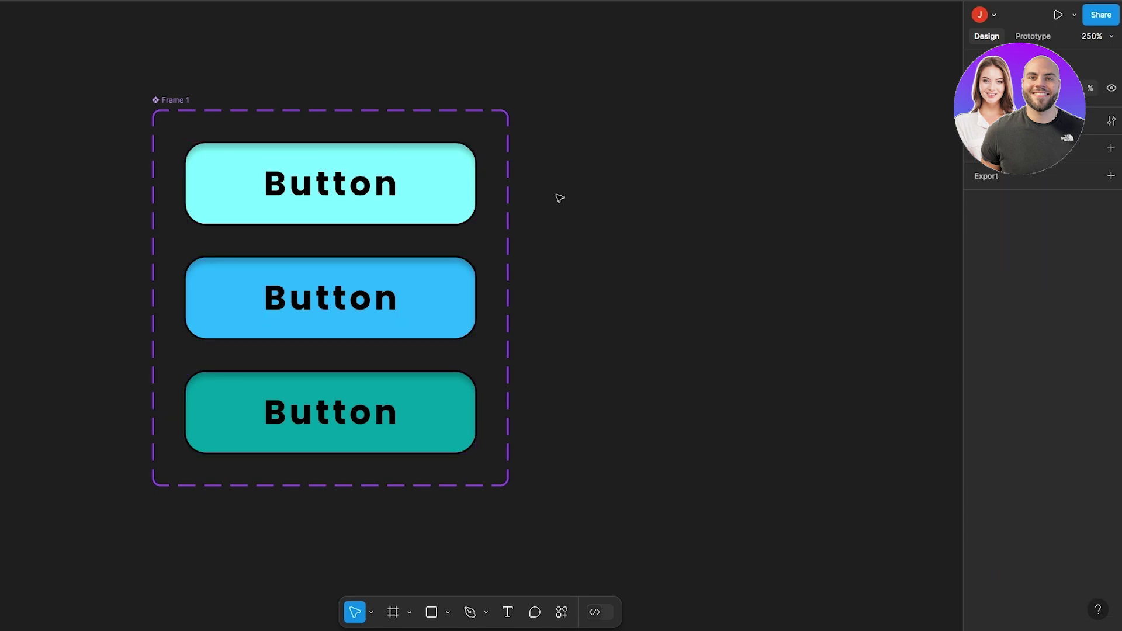
Select the cyan top button variant and switch from design to prototype editing
click(429, 185)
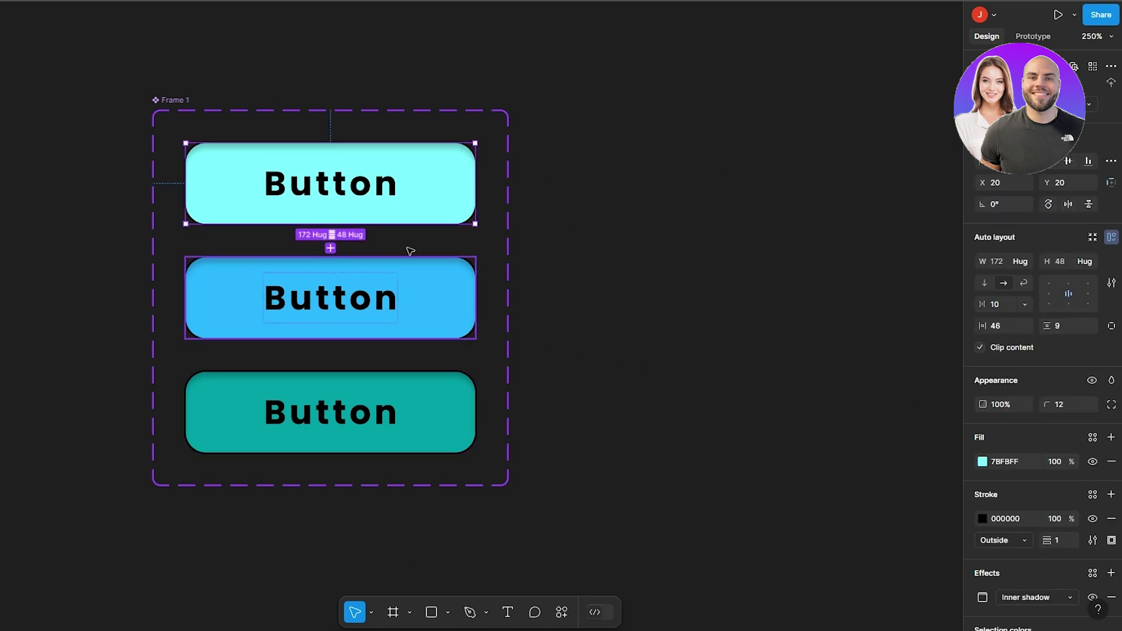
scroll(299, 125, up, 2)
key(ctrl+a)
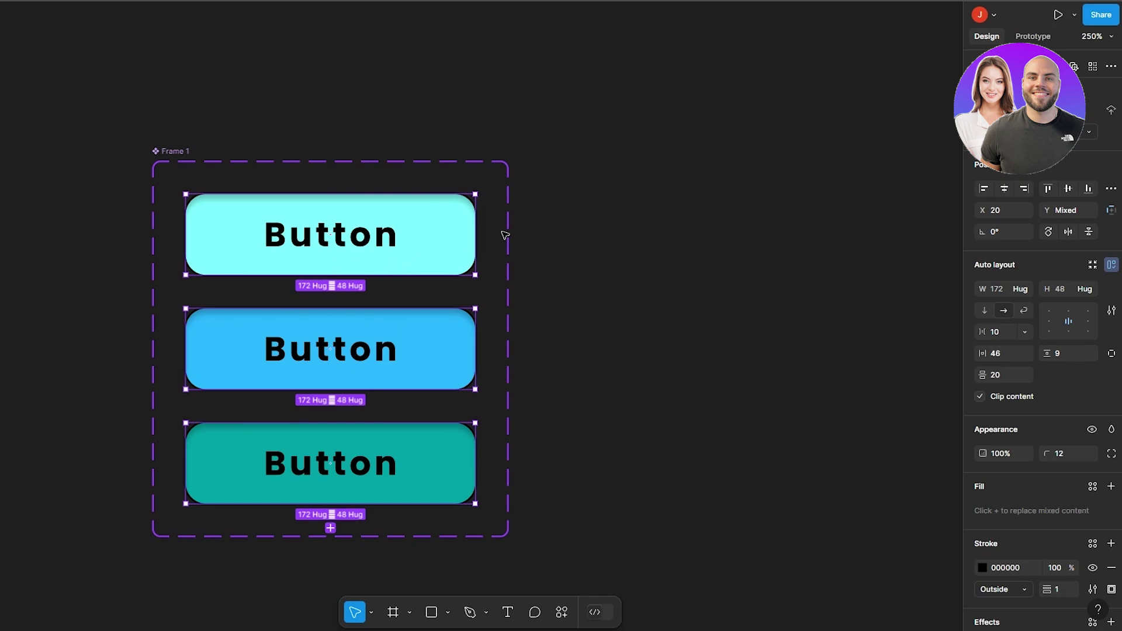
click(412, 234)
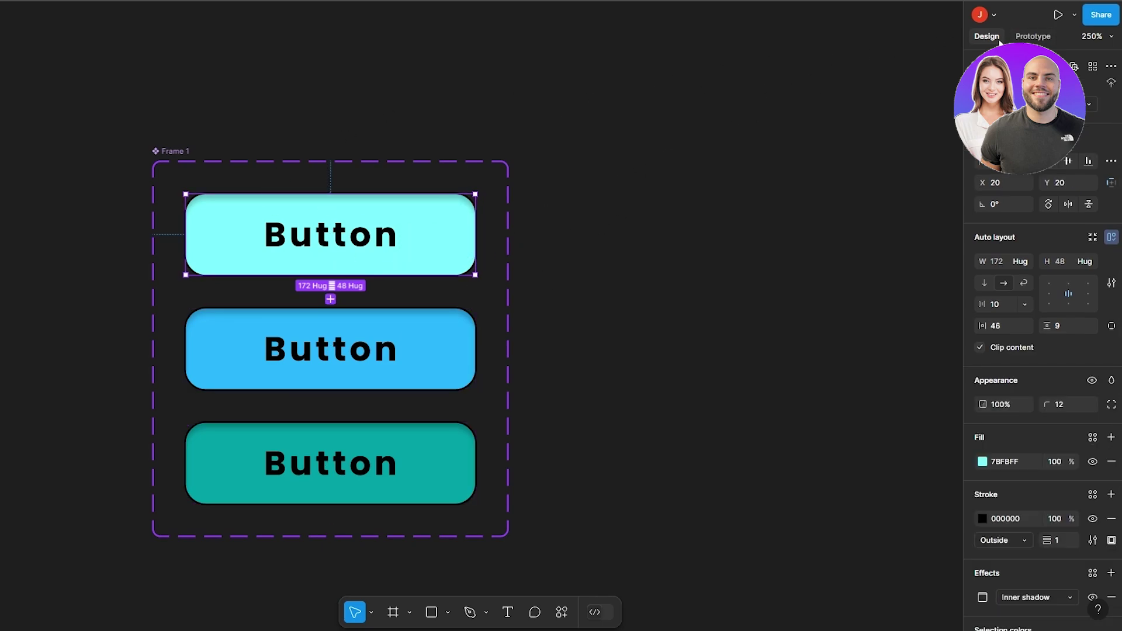
click(1021, 37)
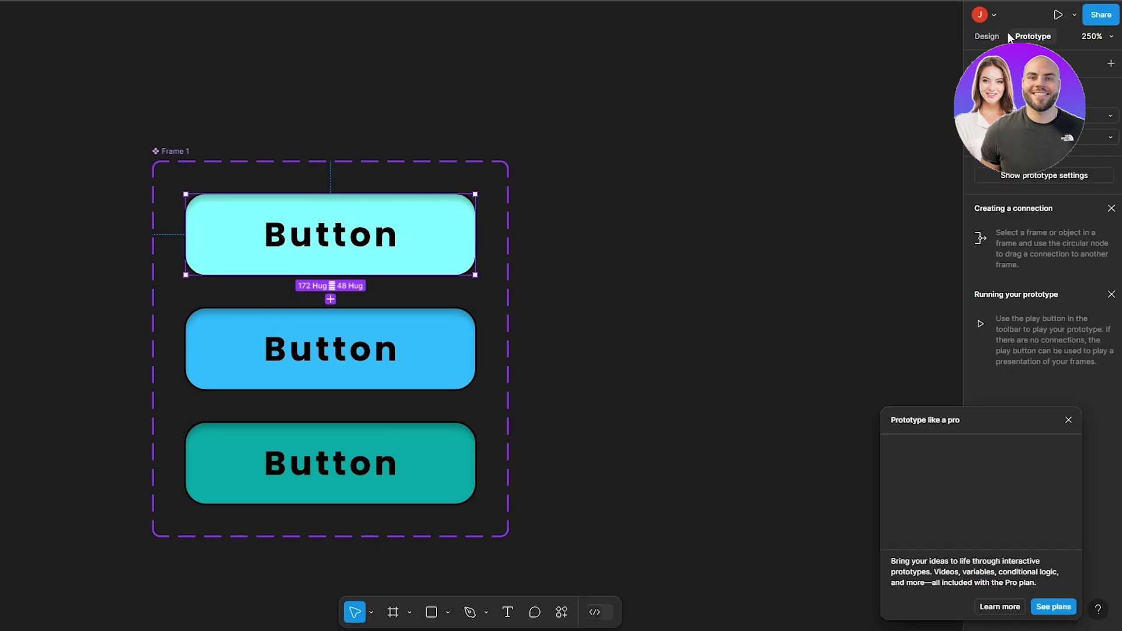
Connect the cyan top button variant to the blue Hover variant with a Change to interaction triggered While hovering
click(1069, 420)
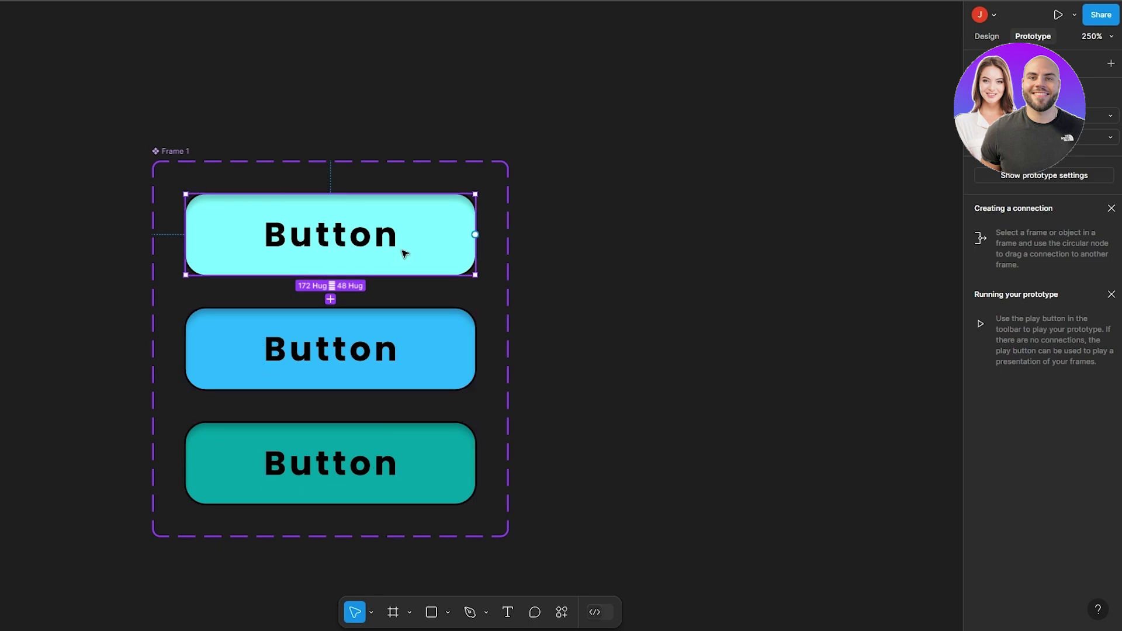
drag(475, 235, 331, 327)
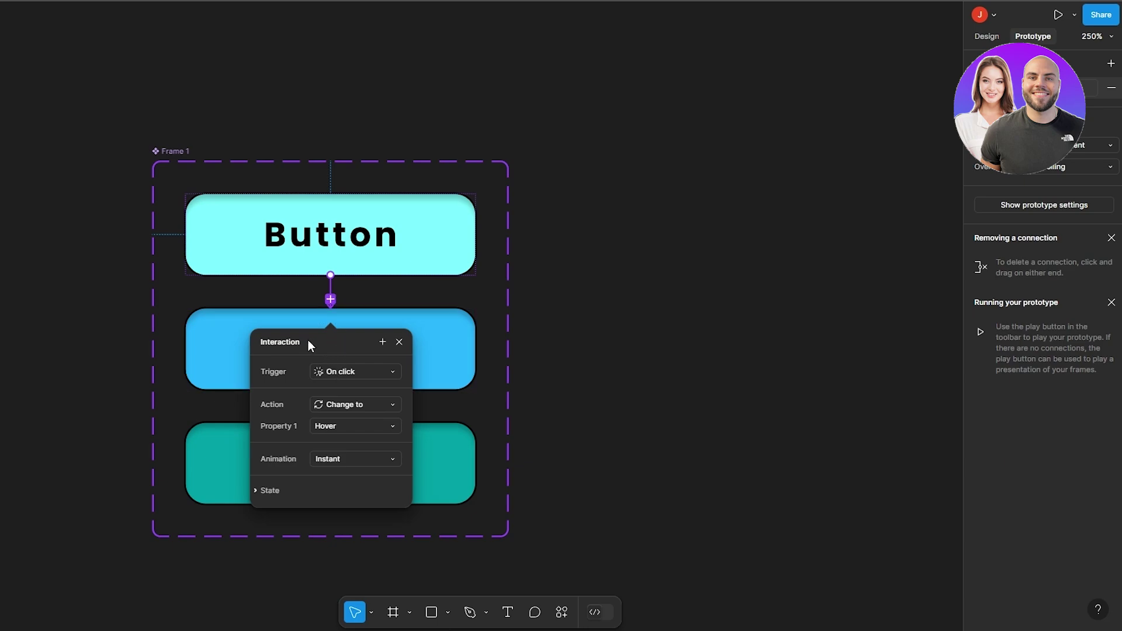
drag(307, 342, 597, 194)
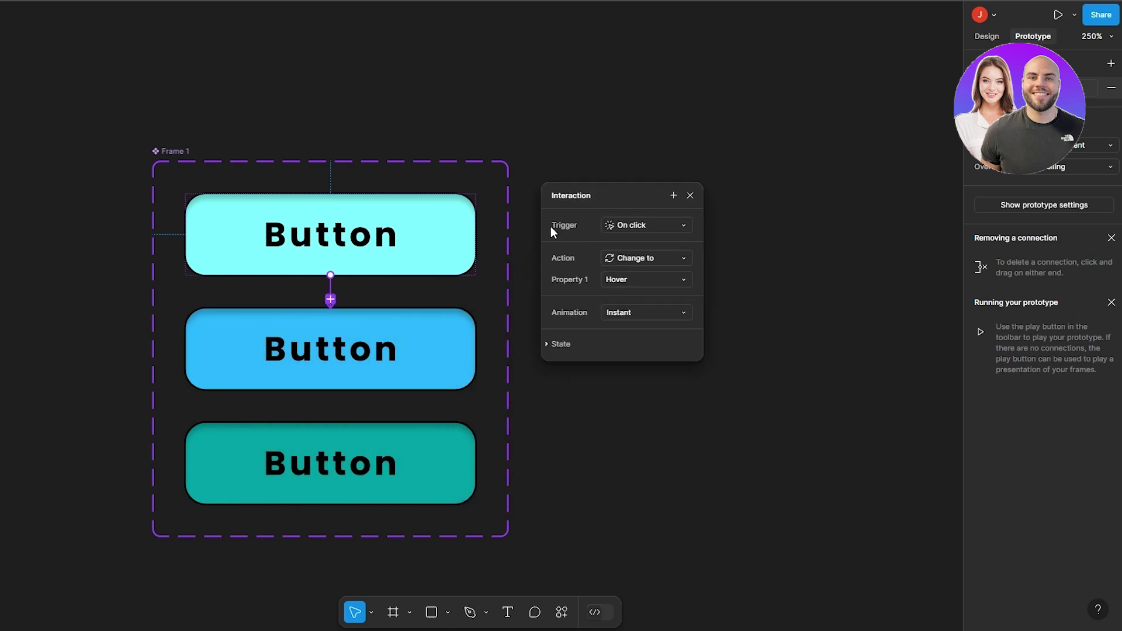
click(639, 228)
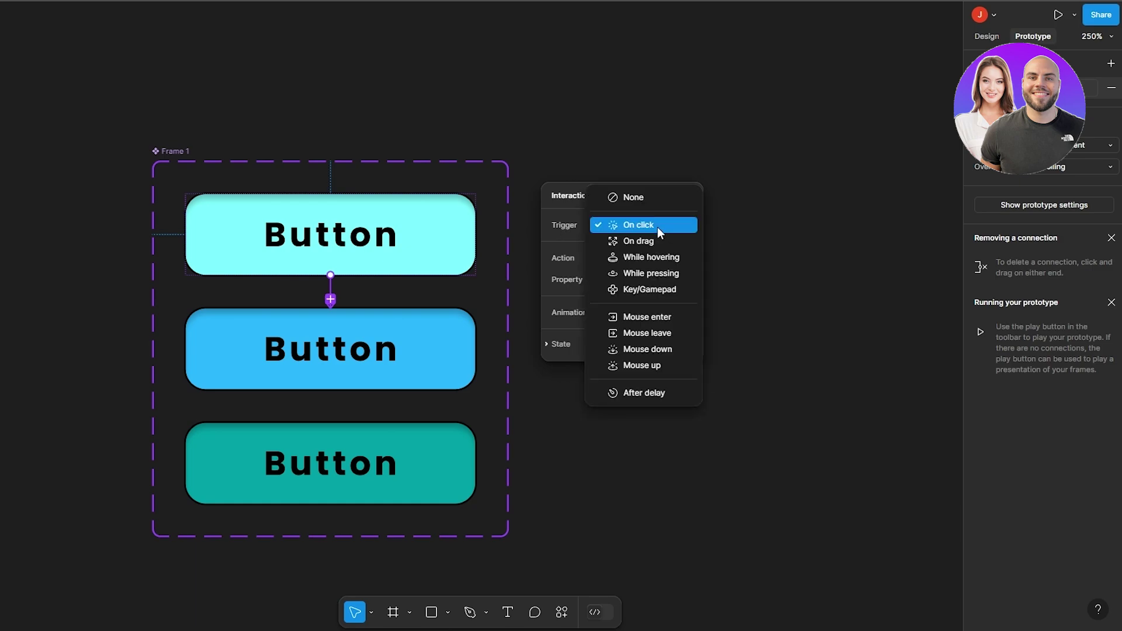
click(645, 259)
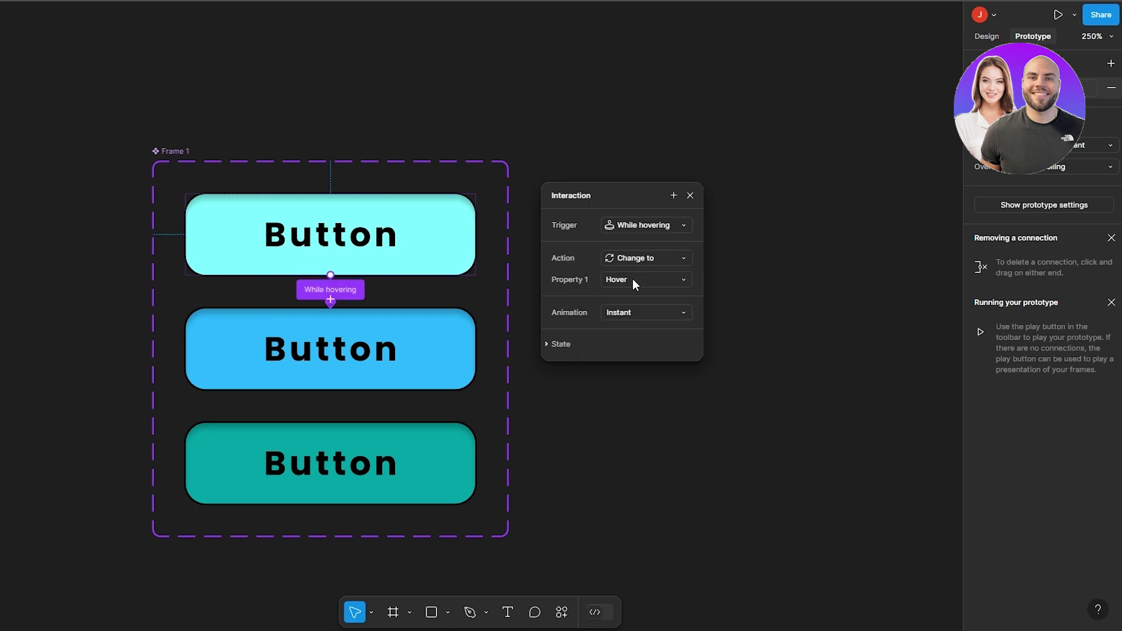
Set the hover interaction's animation to Dissolve, keeping the Ease out curve
click(610, 314)
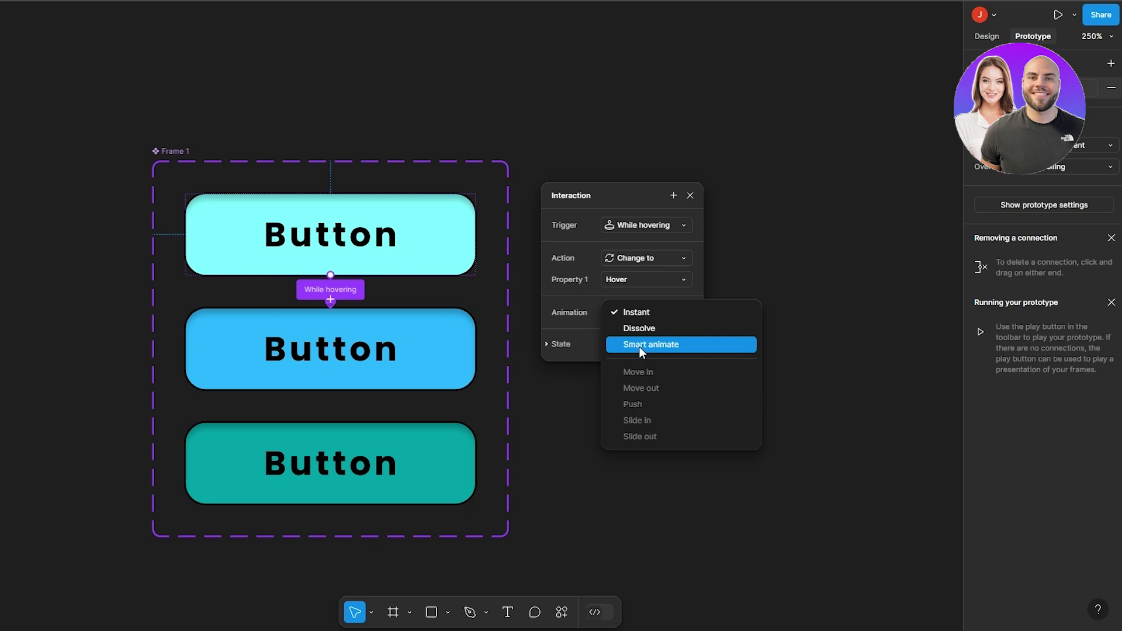
click(667, 330)
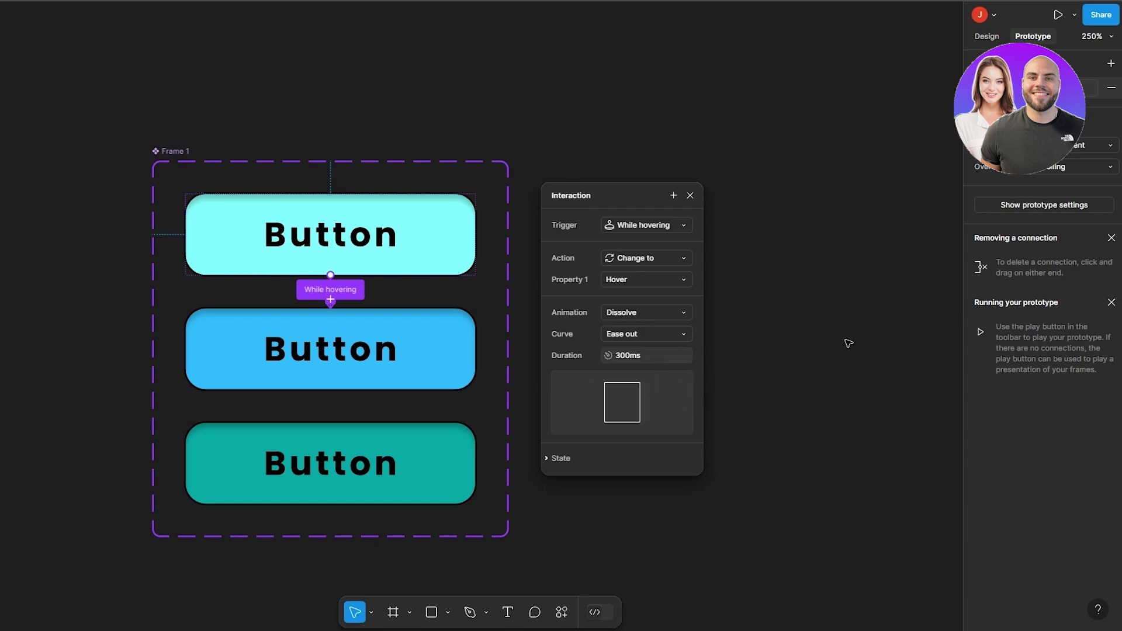
click(610, 338)
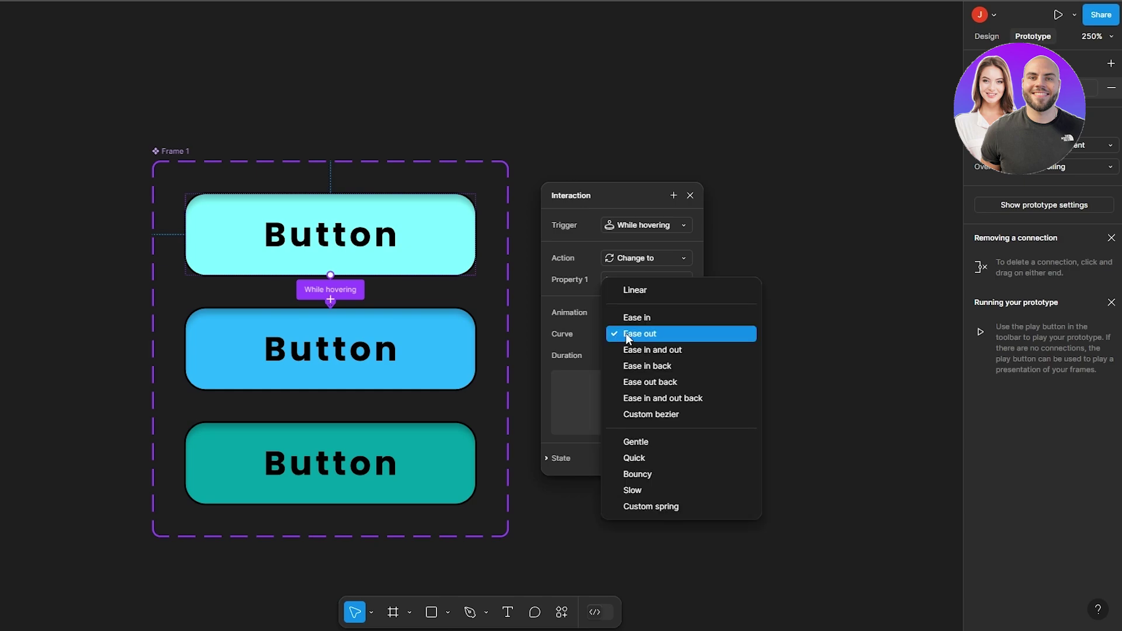
click(592, 335)
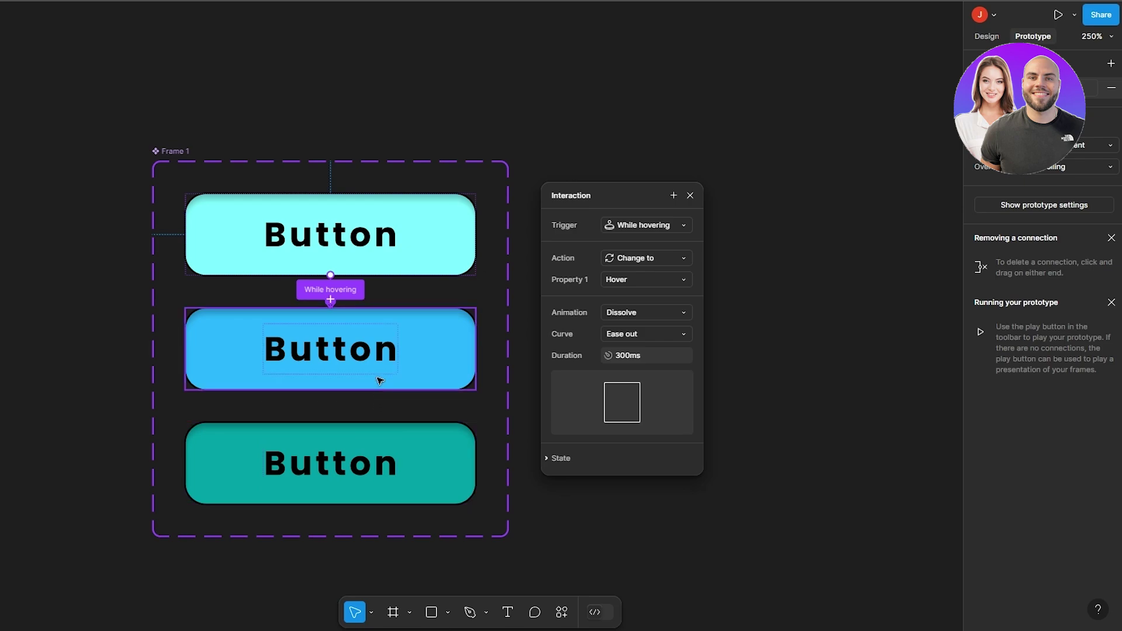
Connect the blue middle button variant to the teal OnClick variant with an interaction triggered While pressing
click(430, 381)
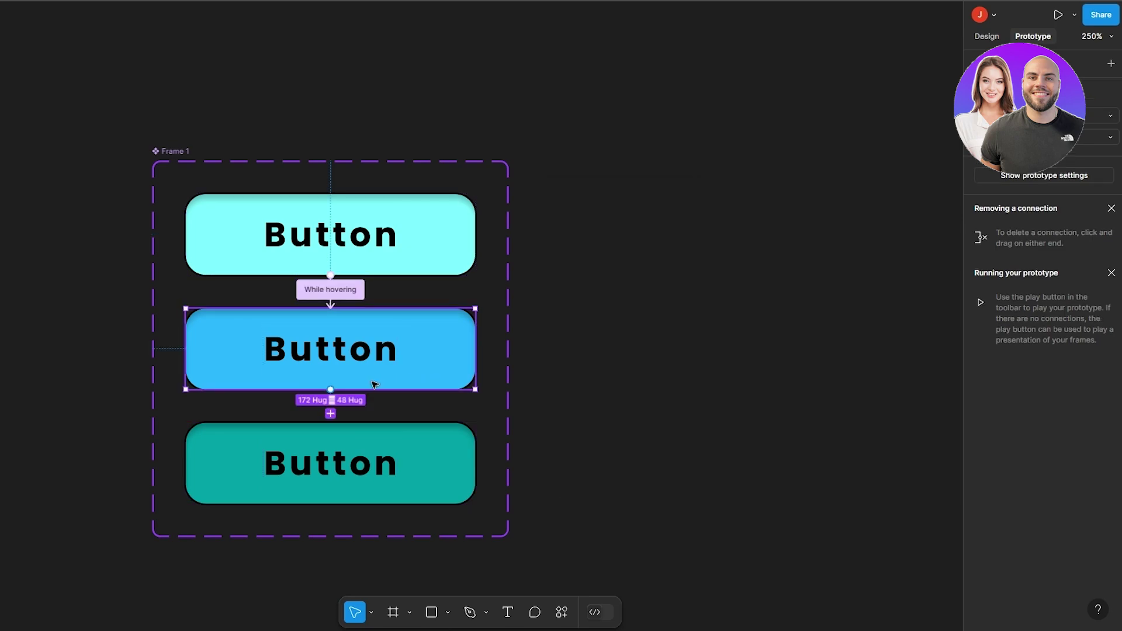
drag(331, 390, 609, 187)
click(636, 218)
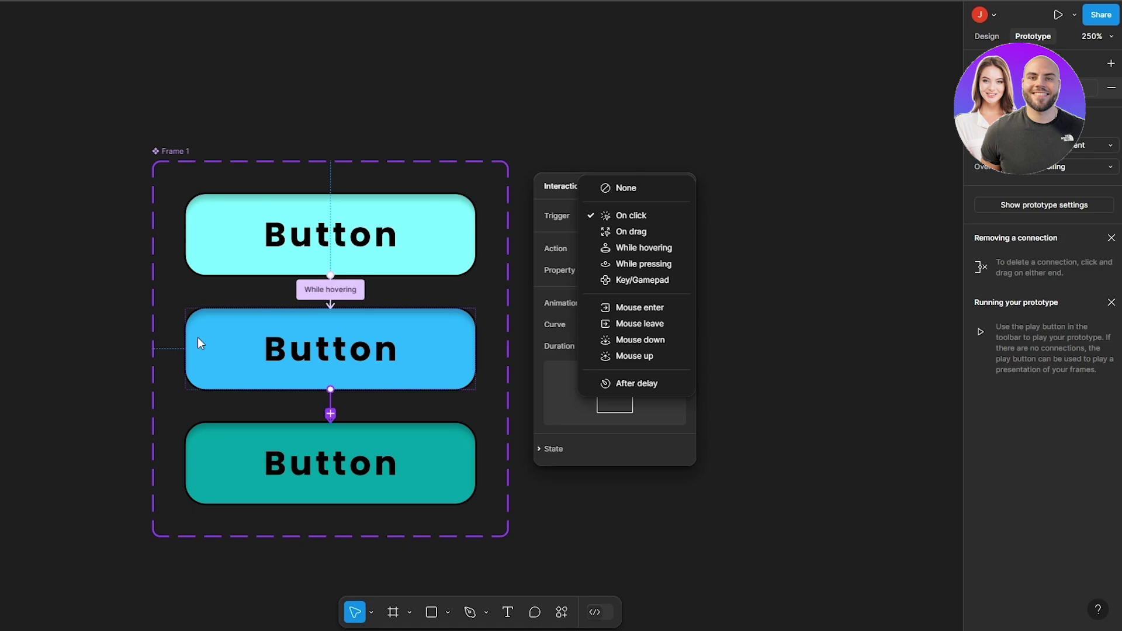
click(650, 267)
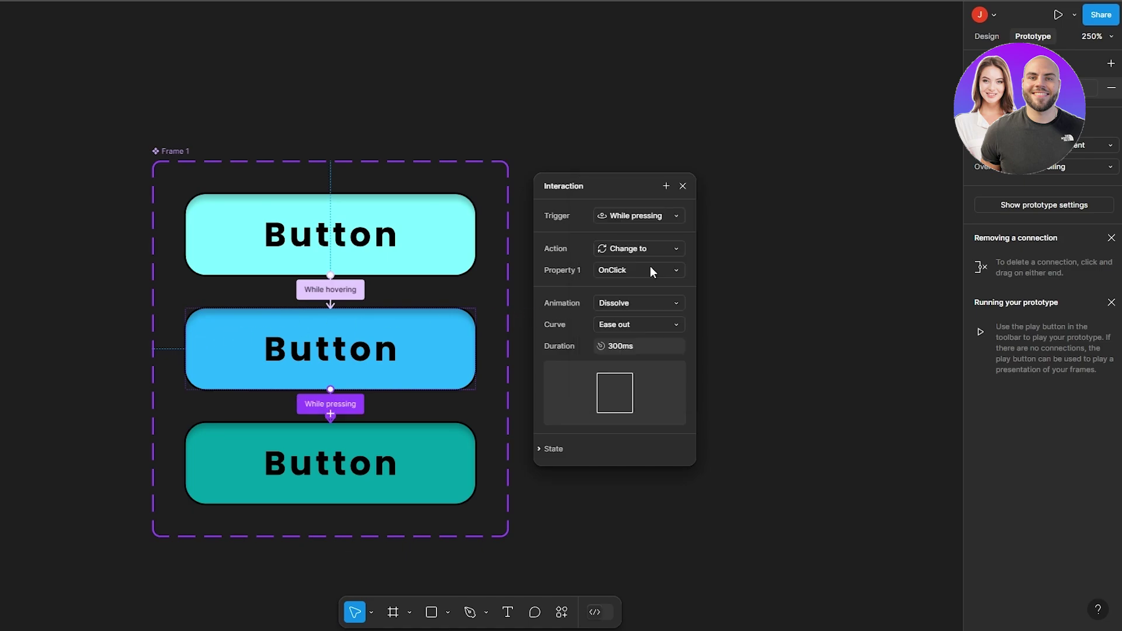
Set the While pressing interaction's animation to Instant, then close its settings and clear the selection
mouse_move(618, 398)
click(630, 303)
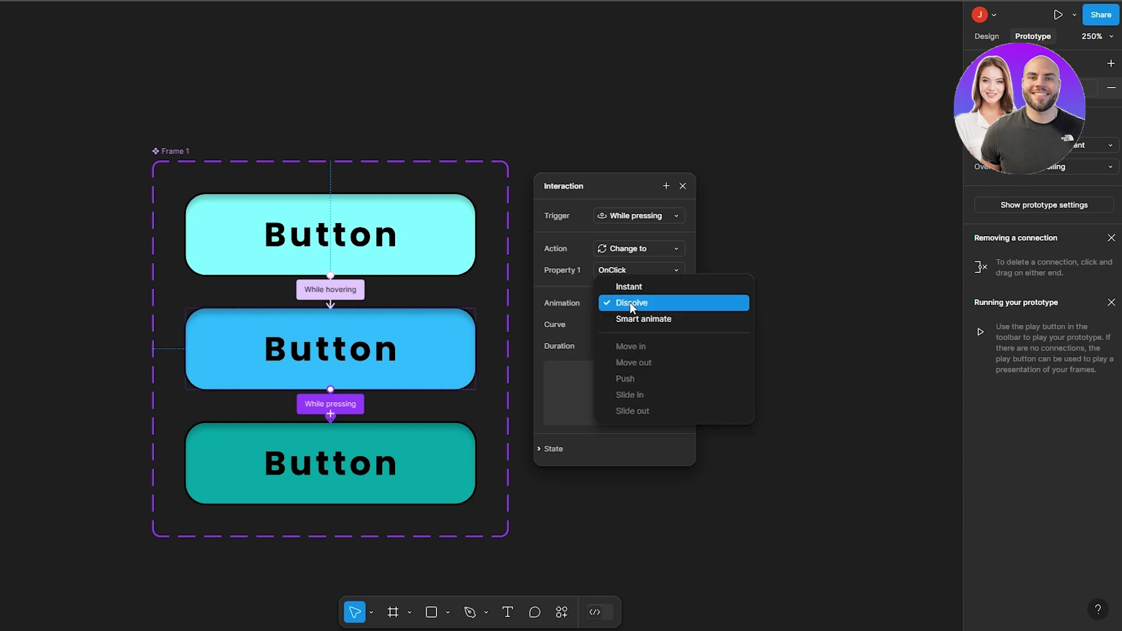
click(633, 288)
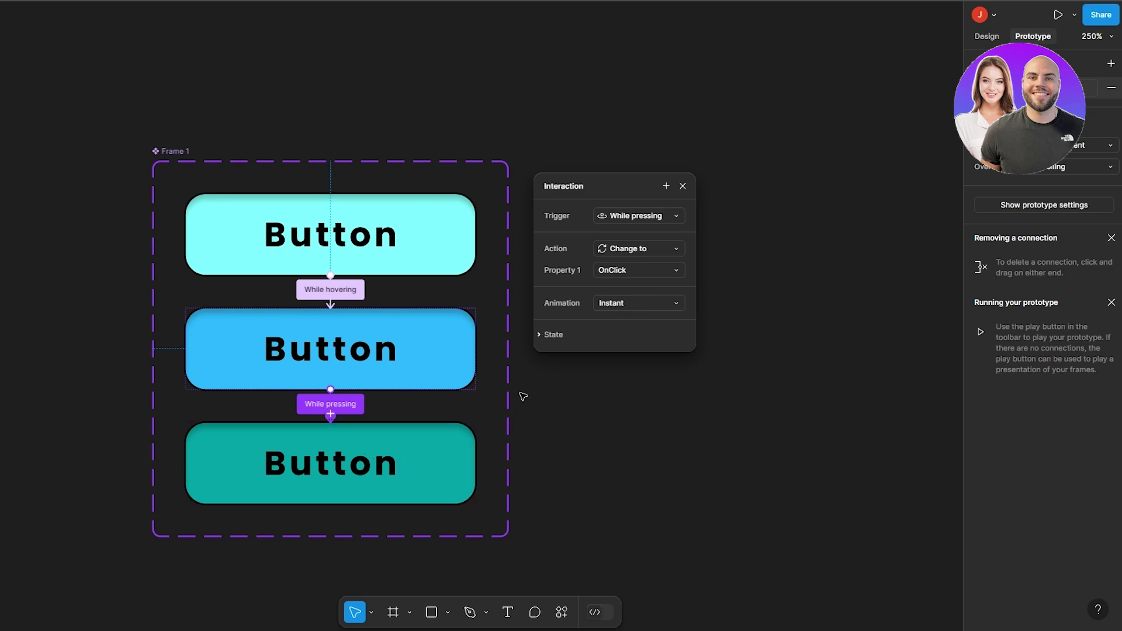
click(683, 186)
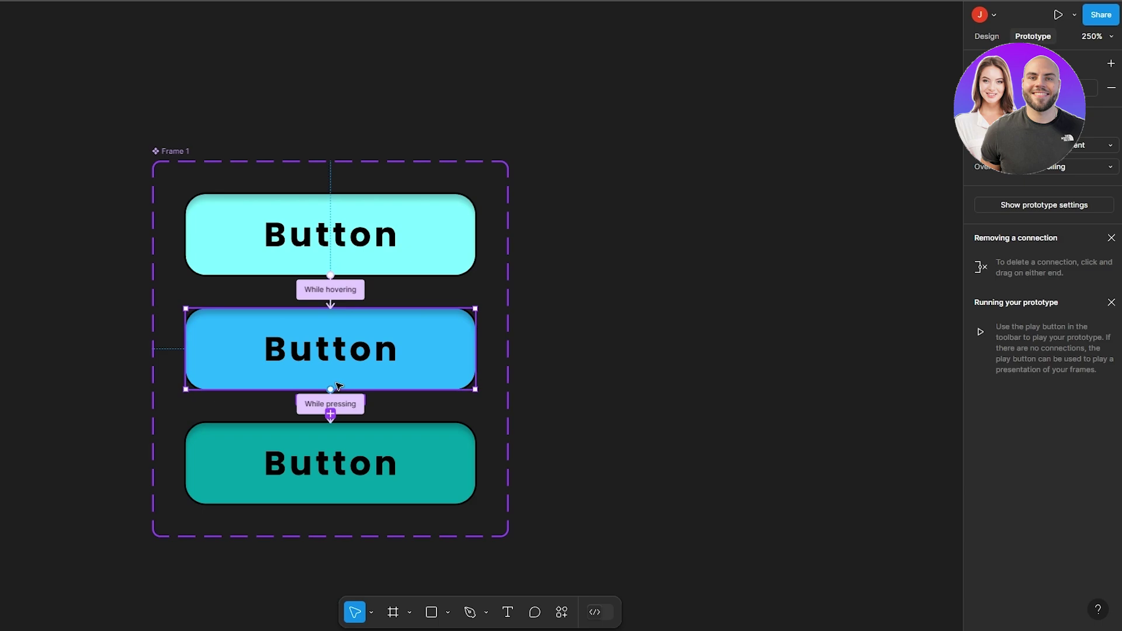
click(647, 335)
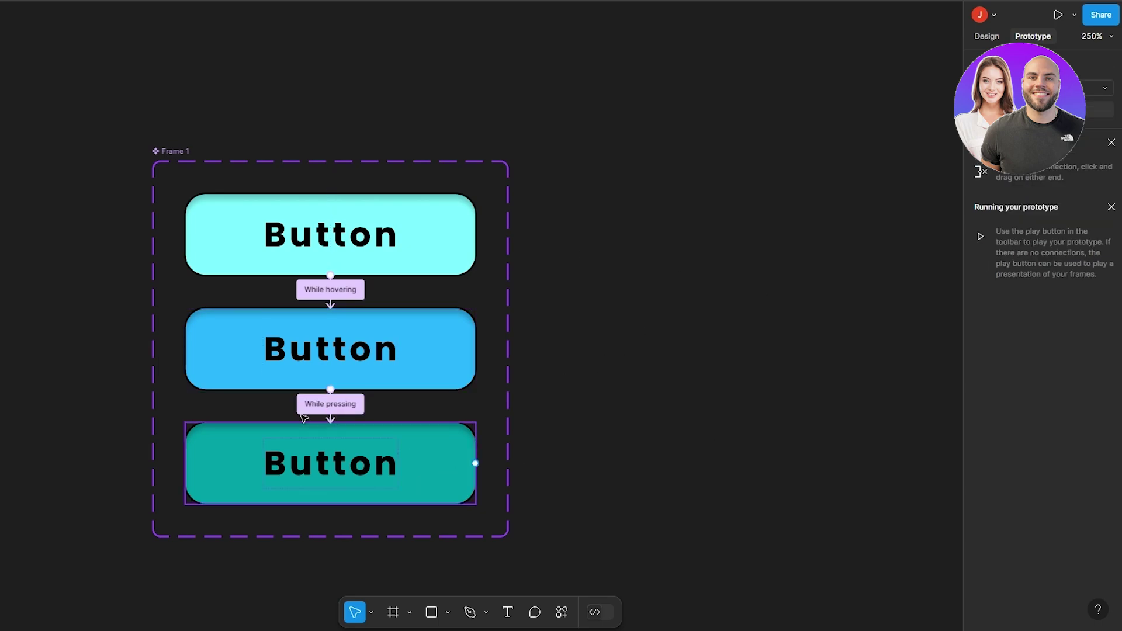
Add a MacBook Pro 16" preset frame of 1728 × 1117 beside the button component set
scroll(570, 271, down, 2)
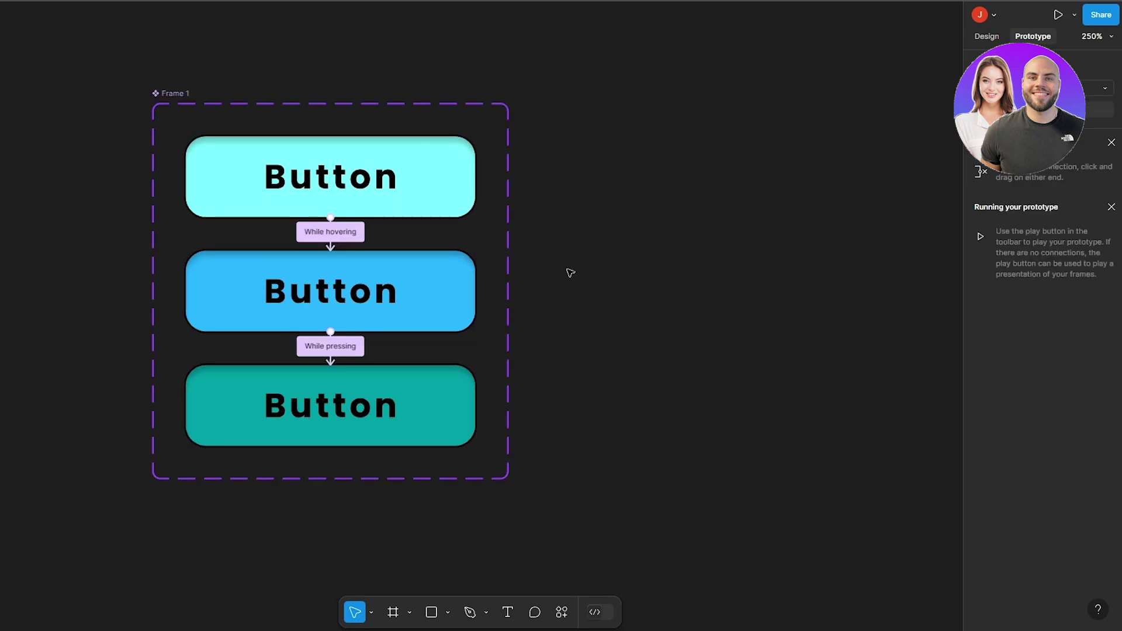
scroll(570, 272, up, 1)
ctrl+scroll(570, 273, down, 1)
ctrl+scroll(570, 273, down, 5)
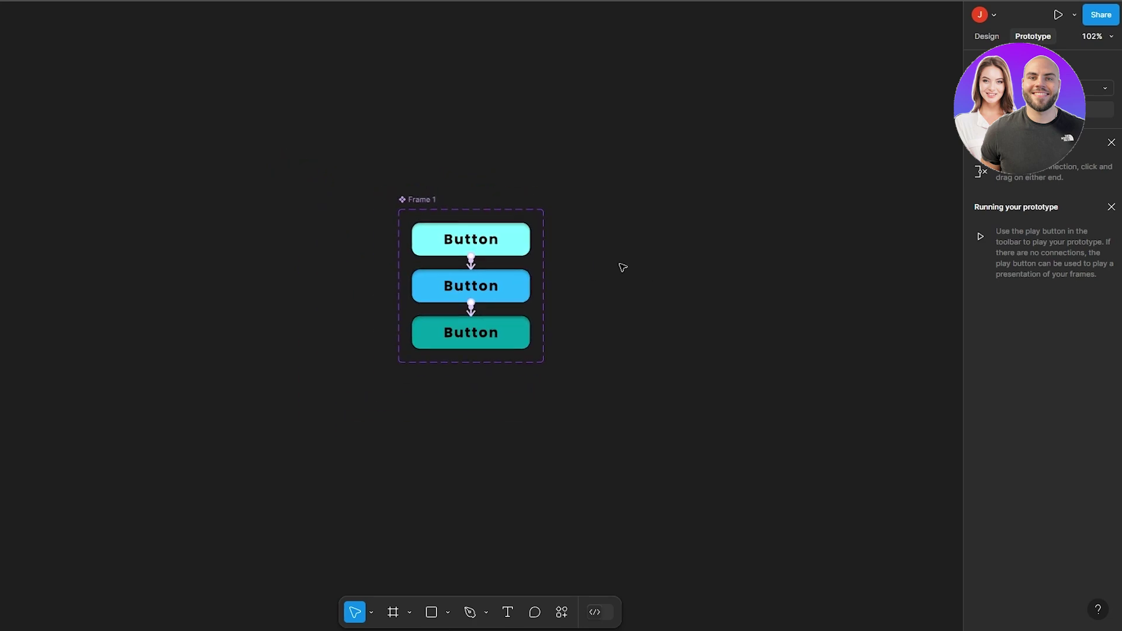
scroll(622, 266, right, 5)
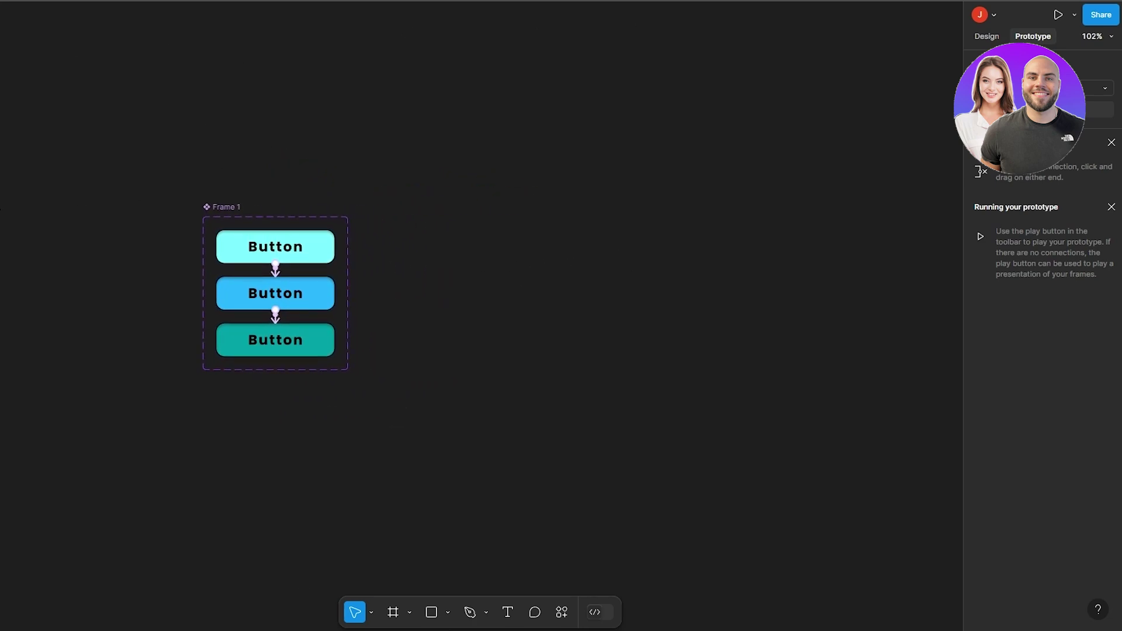
click(409, 613)
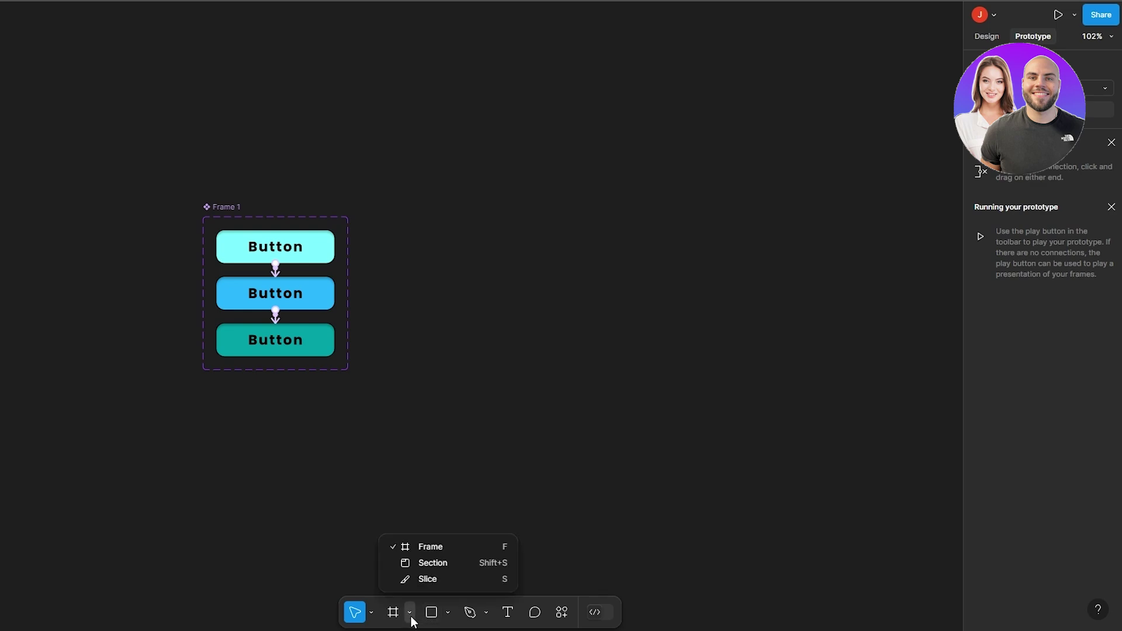
click(396, 620)
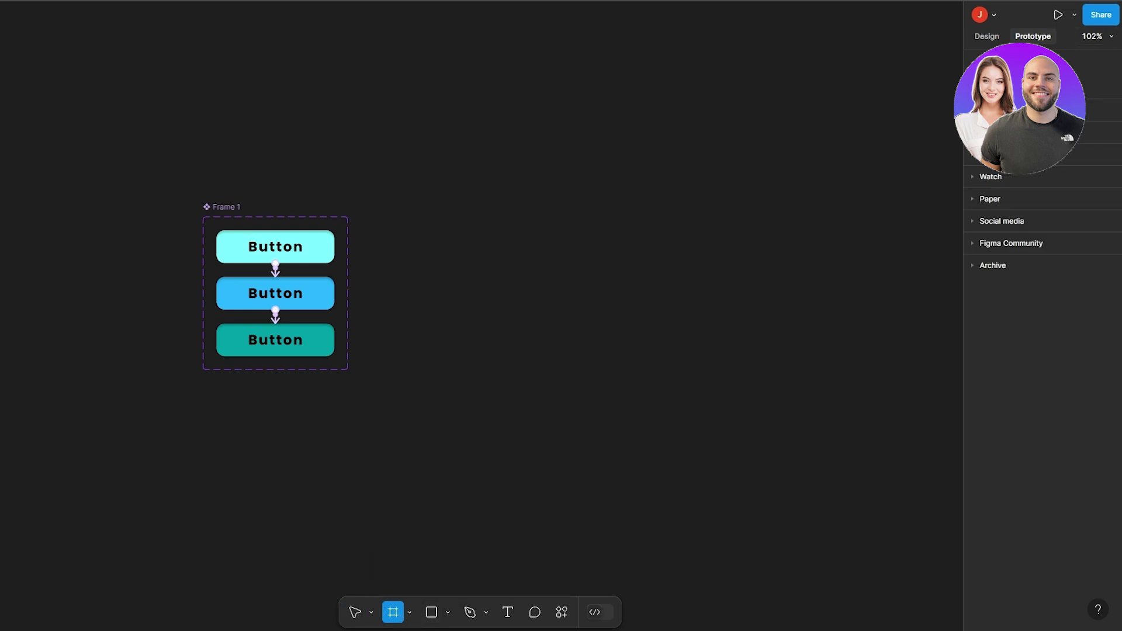
click(988, 133)
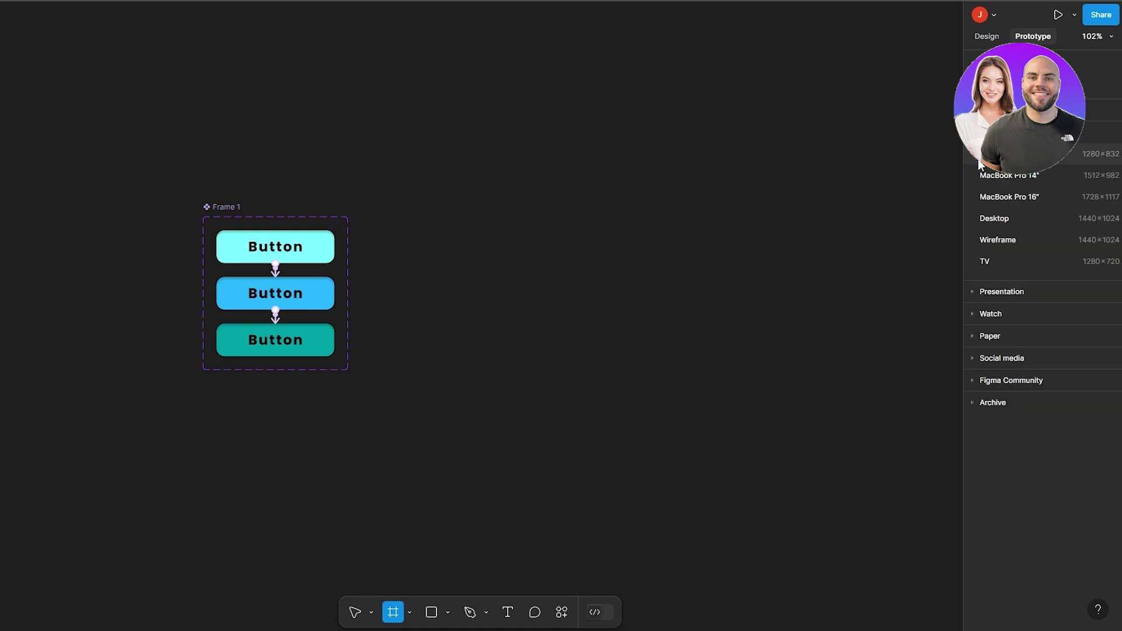
click(1012, 198)
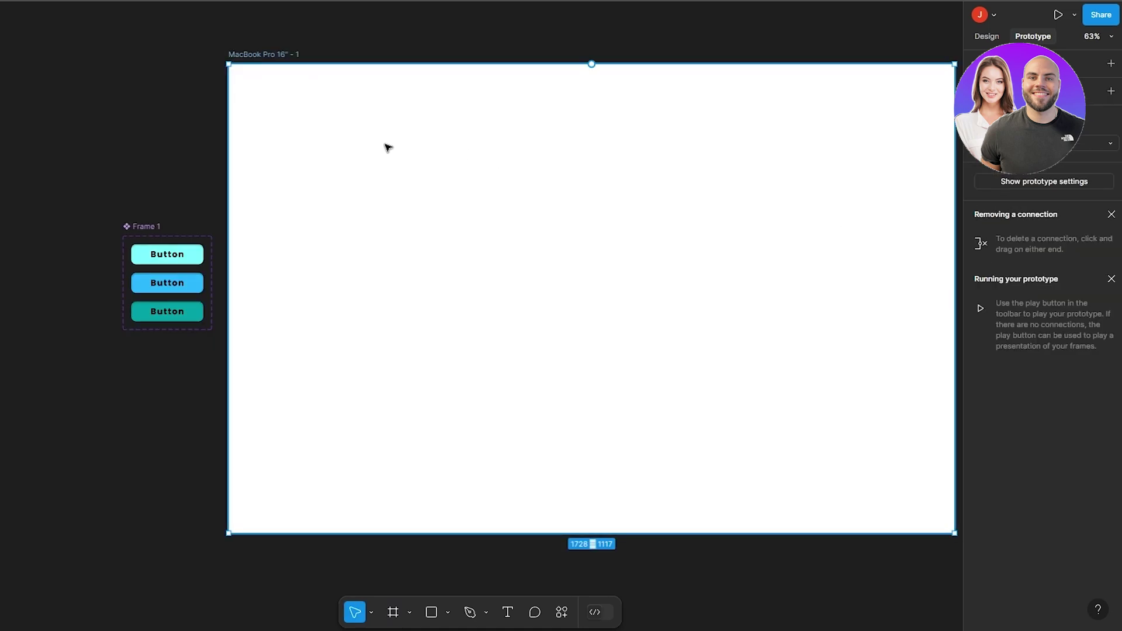
click(173, 118)
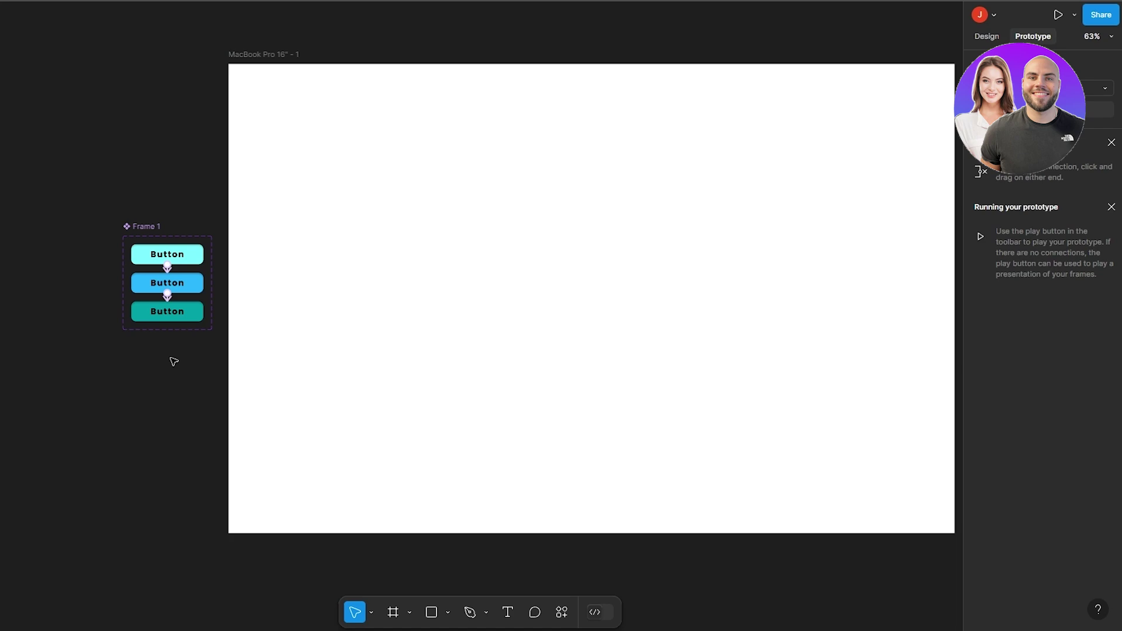
Move the MacBook Pro 16" frame rightward to widen the gap from the button component set
drag(208, 346, 118, 358)
click(341, 304)
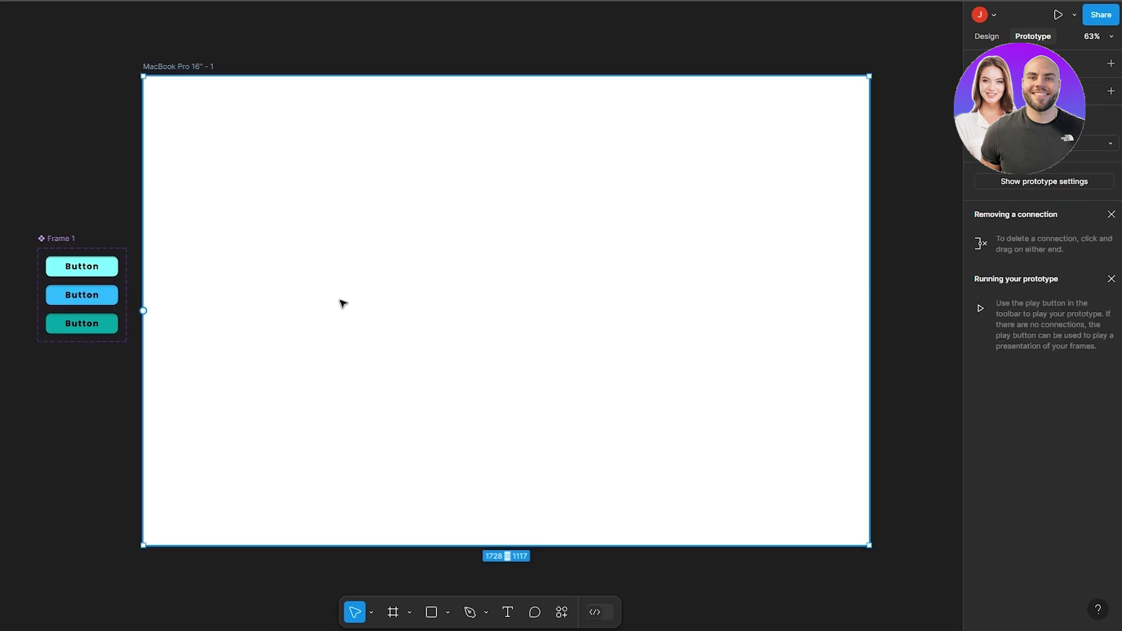
drag(341, 303, 433, 308)
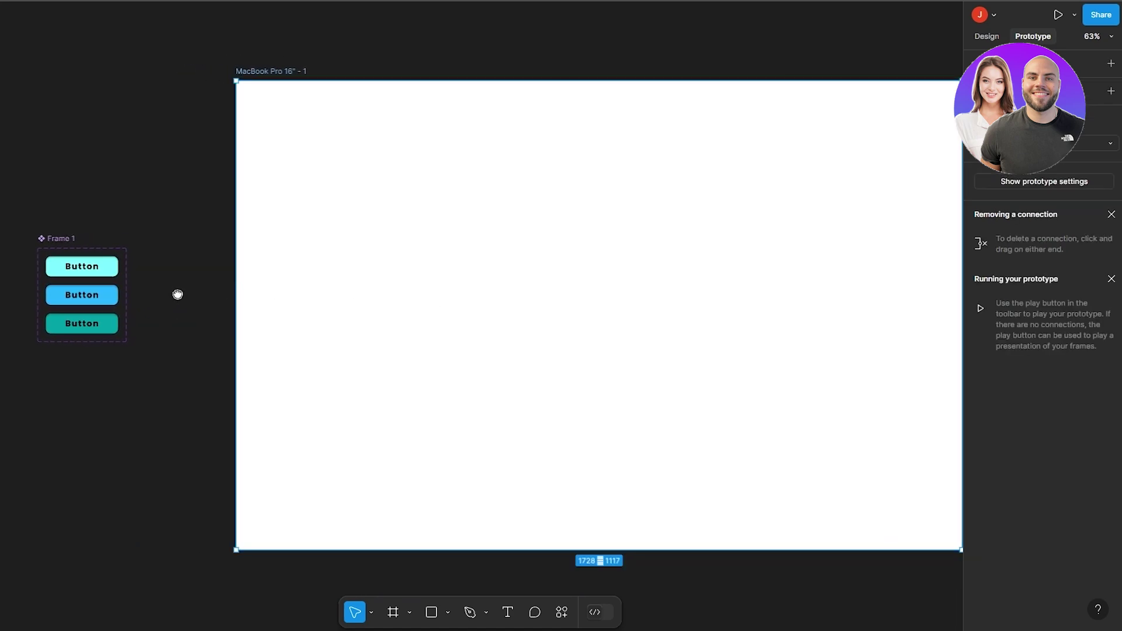
Place two instances of the local Button component in the MacBook Pro 16" frame's upper half, vertically aligned one below the other
drag(178, 293, 135, 296)
click(156, 293)
click(340, 211)
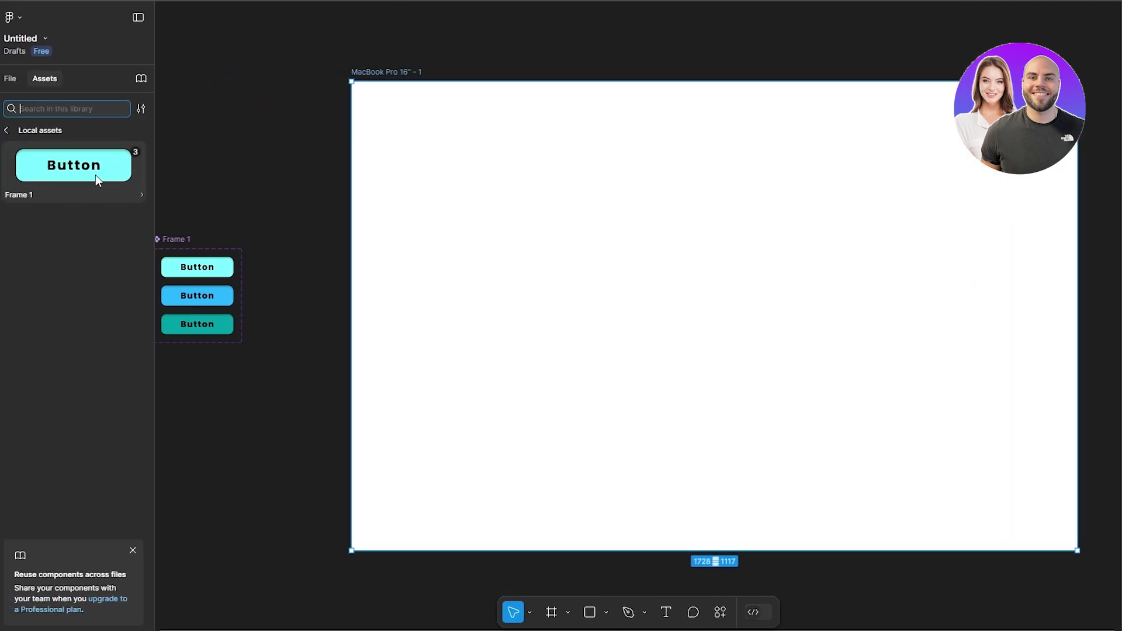
drag(70, 175, 719, 217)
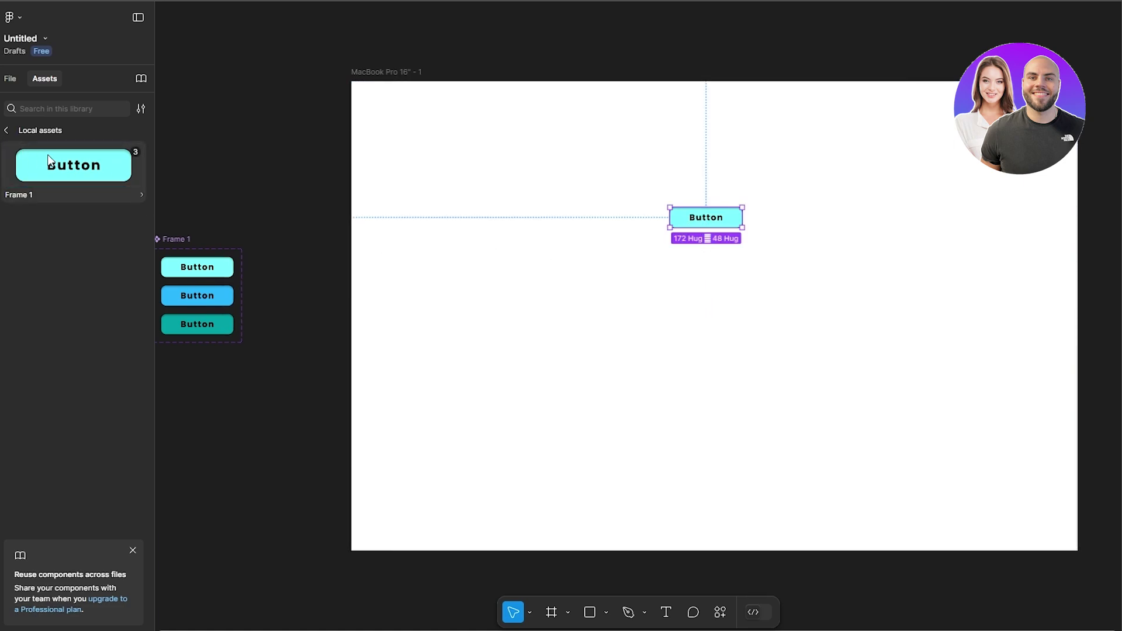
drag(60, 168, 709, 266)
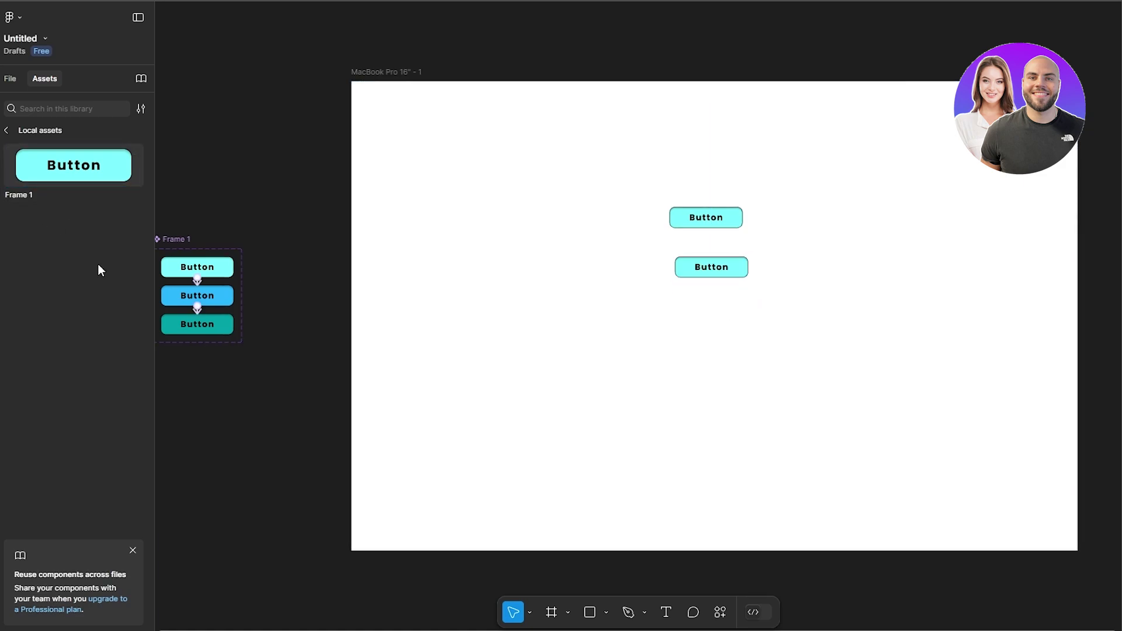
drag(725, 268, 719, 269)
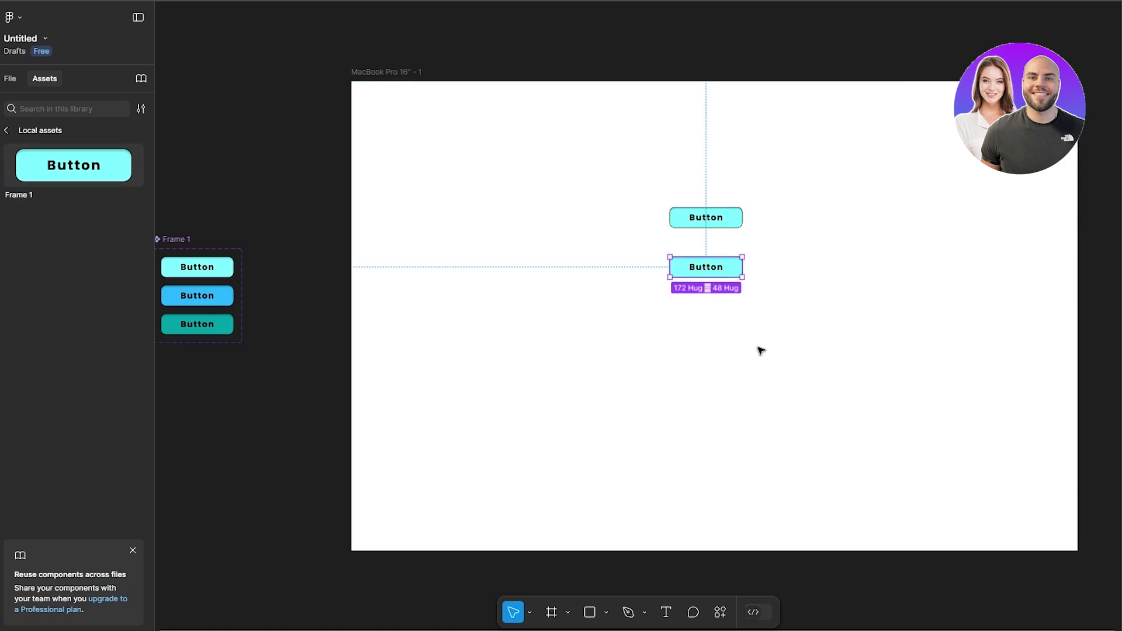
click(867, 300)
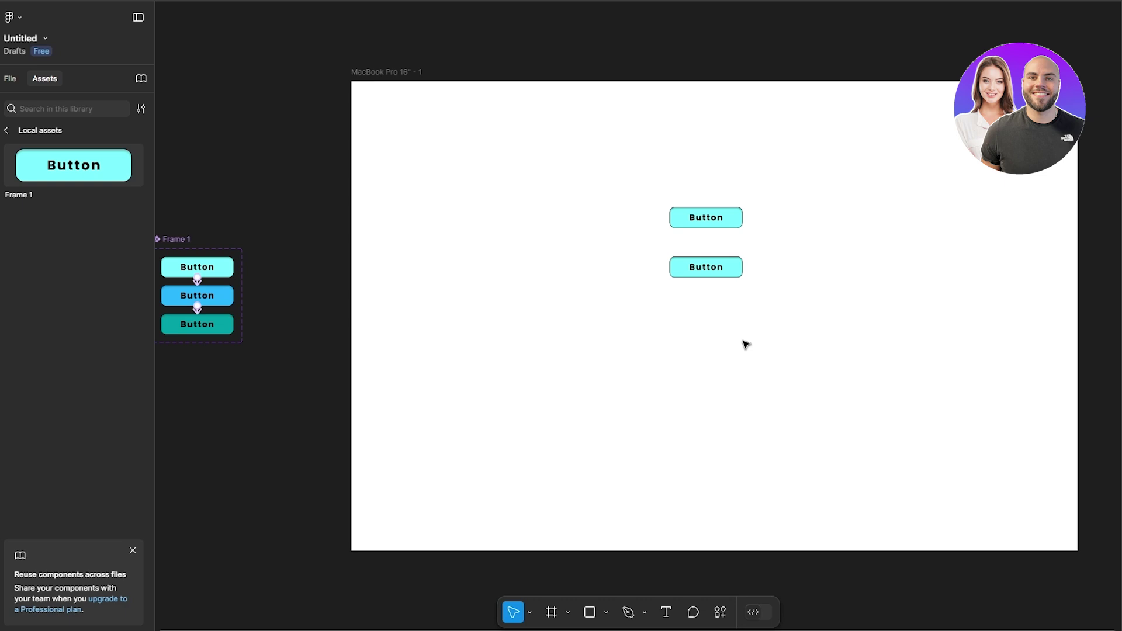
scroll(690, 92, up, 1)
scroll(826, 255, up, 1)
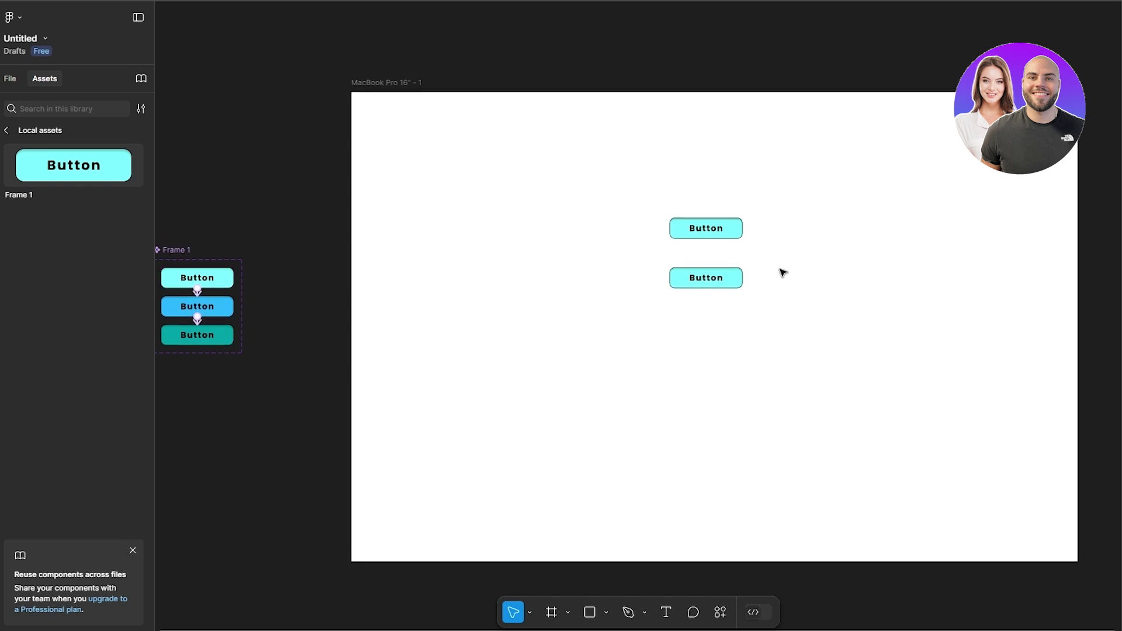
scroll(716, 270, up, 2)
scroll(716, 271, up, 1)
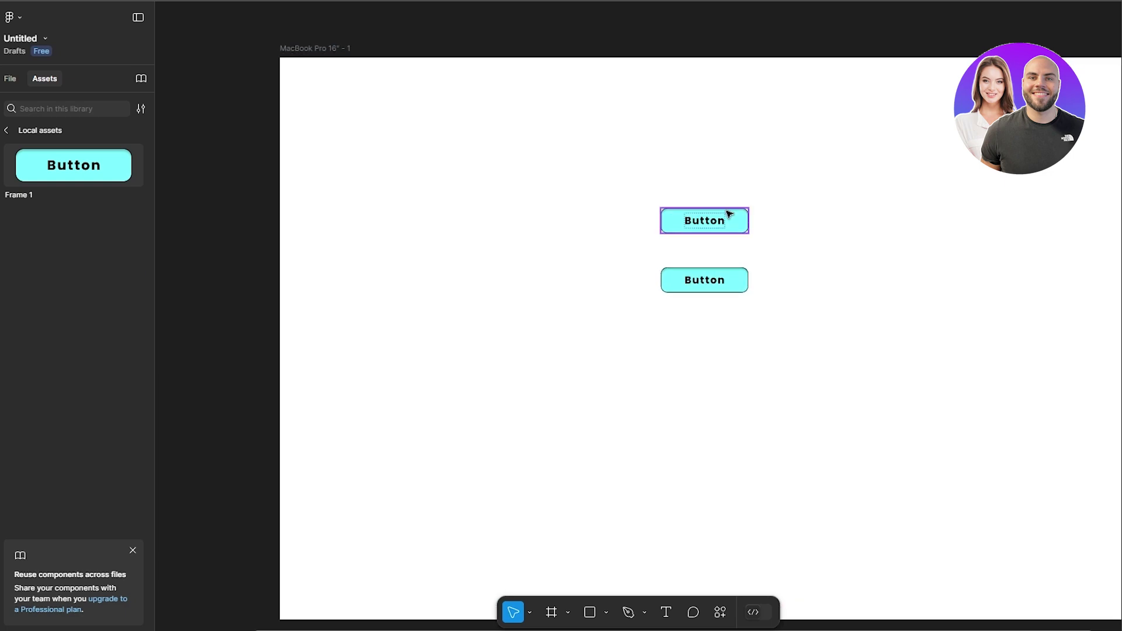
double_click(703, 226)
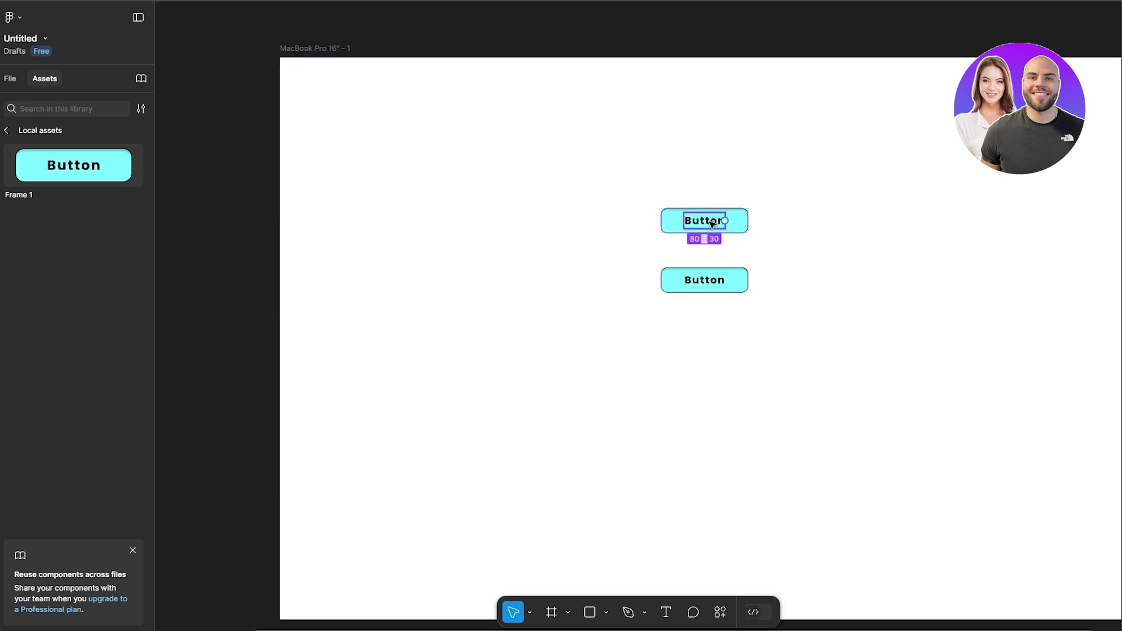
double_click(720, 224)
click(900, 338)
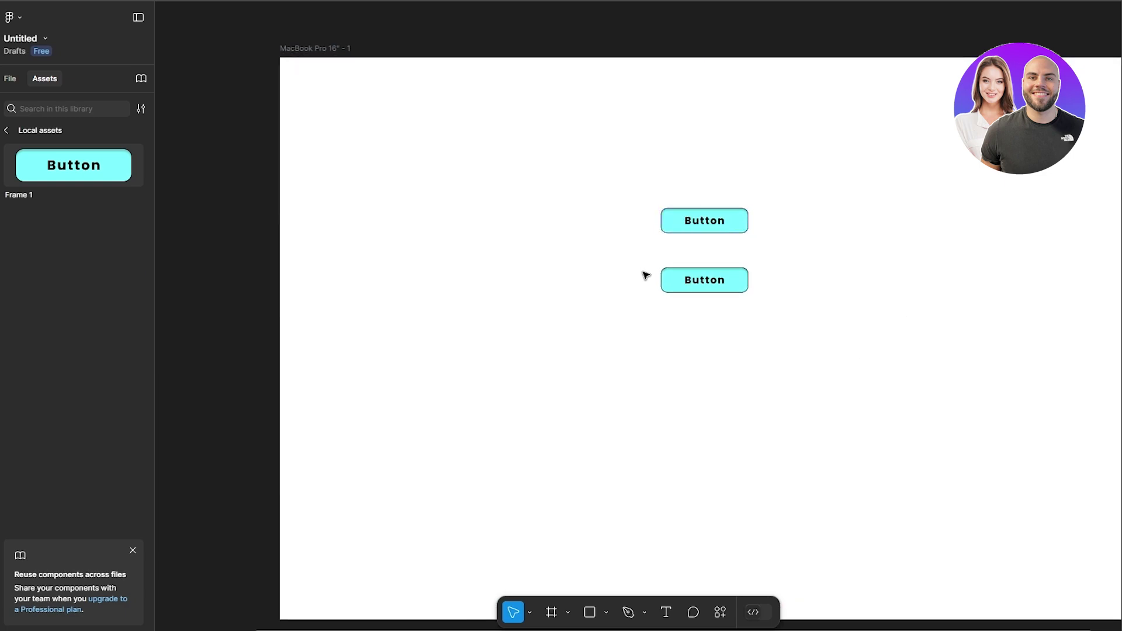
Present the prototype containing the MacBook Pro 16" frame and its two button instances
scroll(841, 300, down, 3)
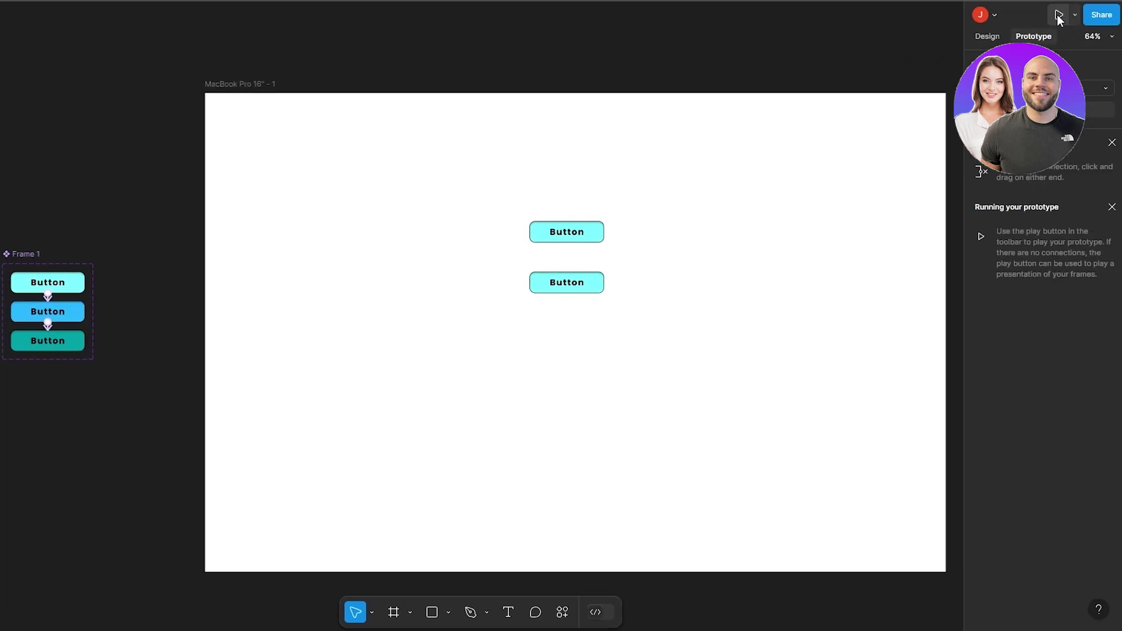
click(1060, 15)
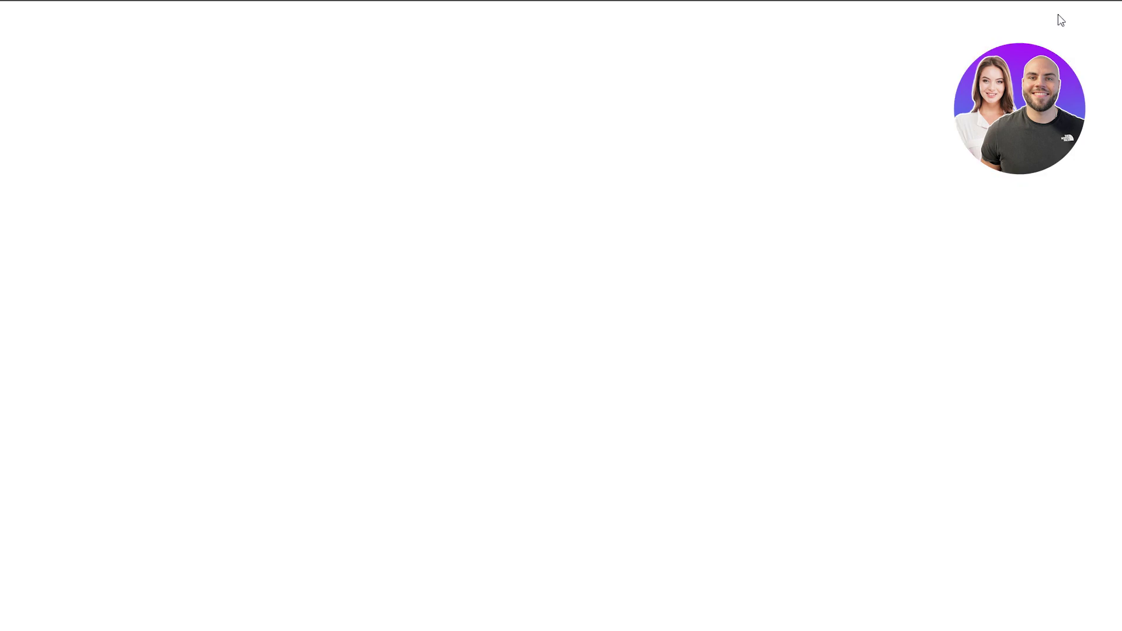